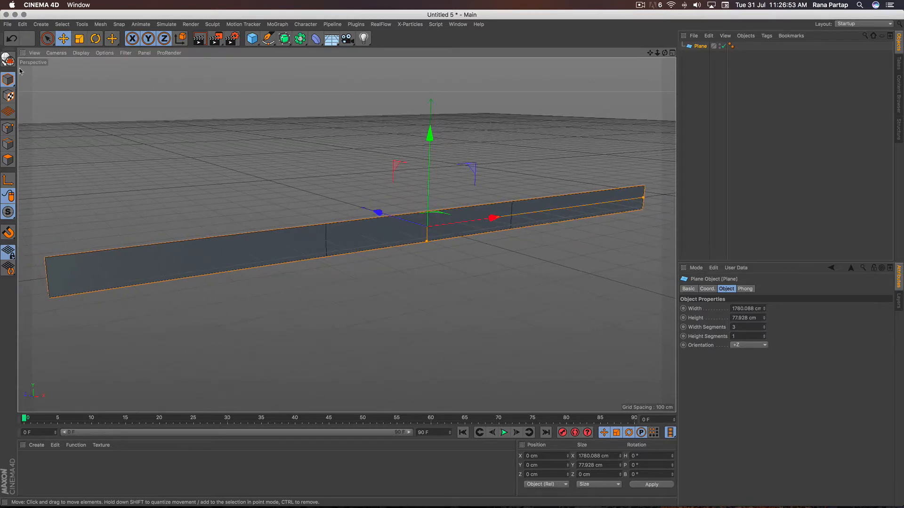
- Convert the plane to an editable polygon object and add a MoText object reading GANGA
click(8, 59)
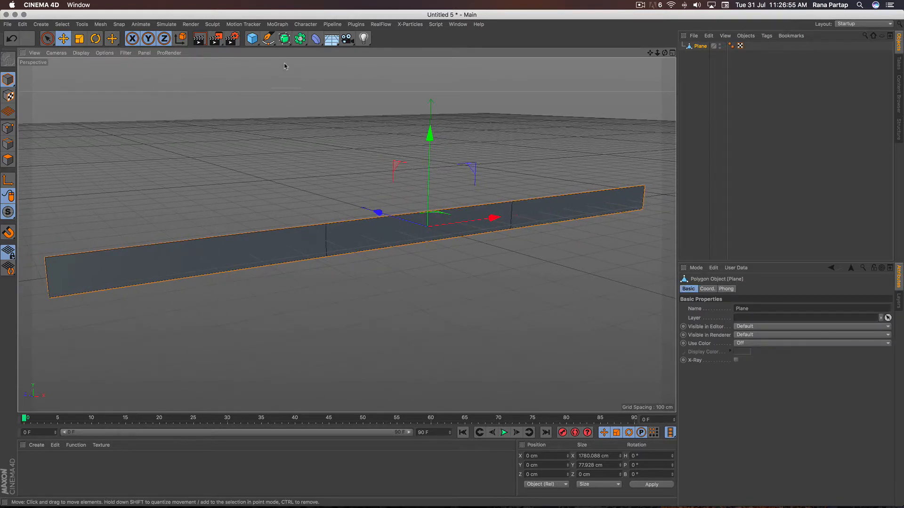
click(277, 24)
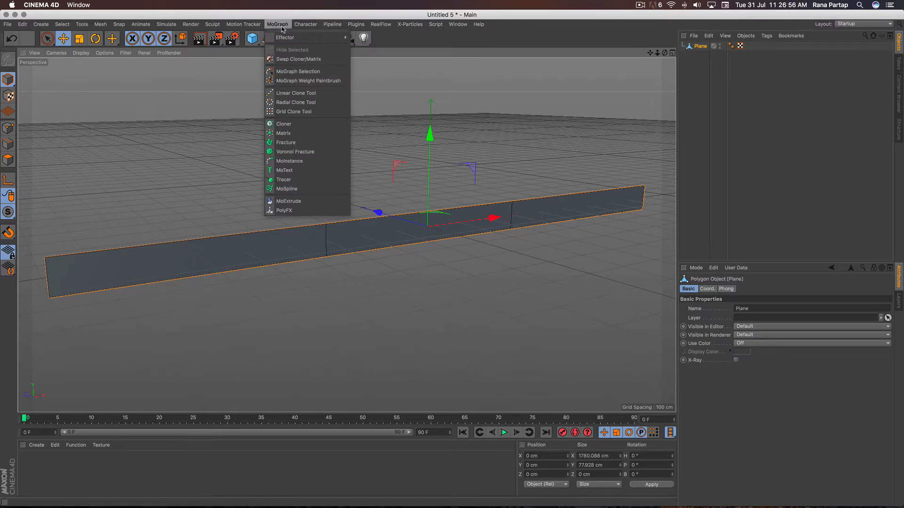
click(303, 170)
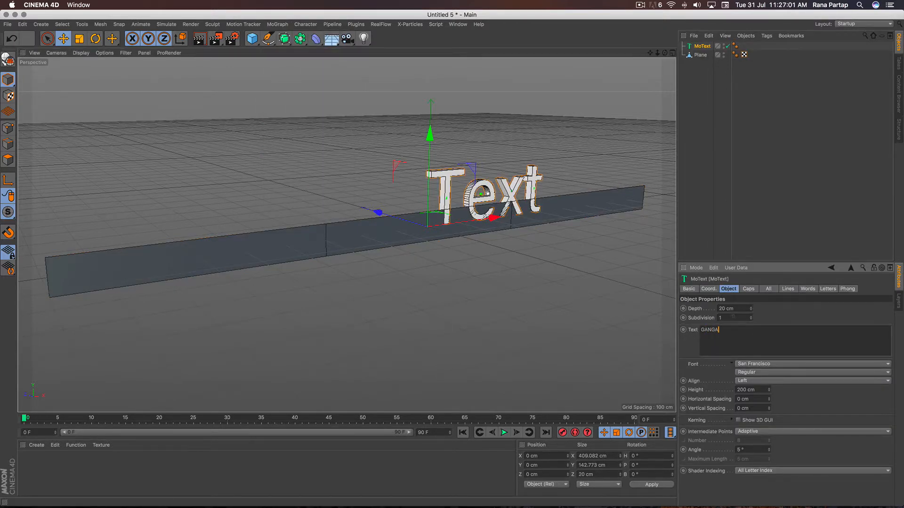
click(769, 318)
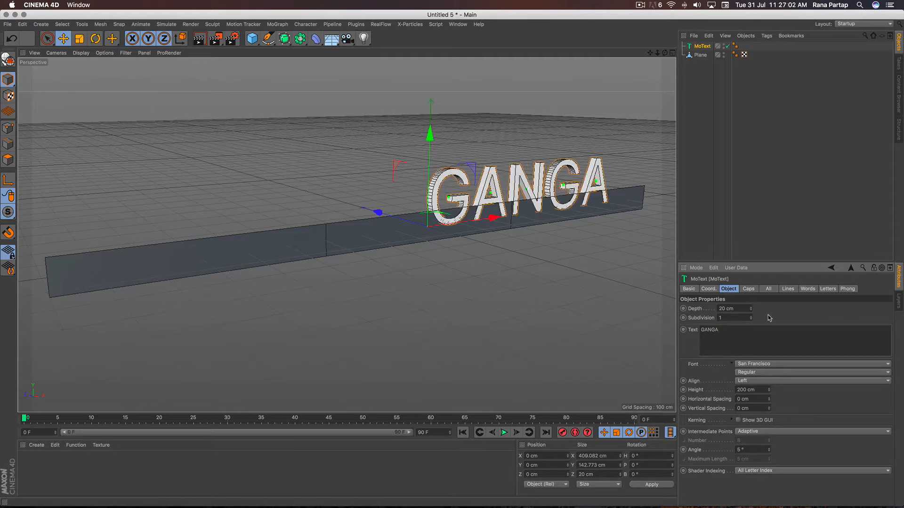
- Format the GANGA text in Proxima Nova Black with 10 cm depth, 60 cm height and middle alignment
click(770, 364)
click(783, 216)
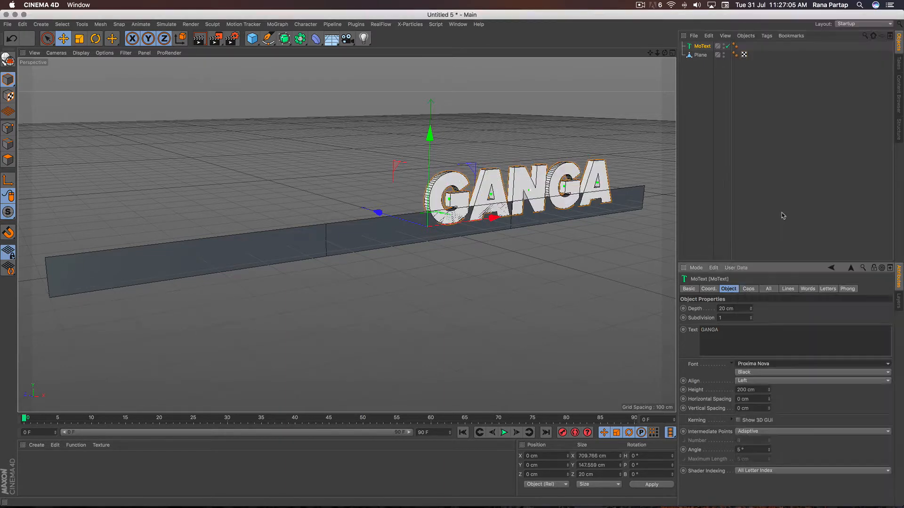
drag(722, 307, 707, 312)
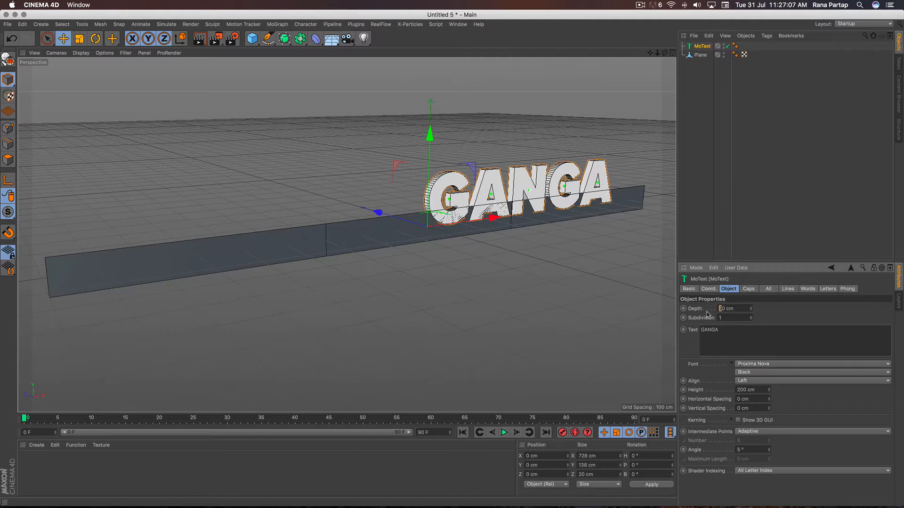
text(1)
key(Return)
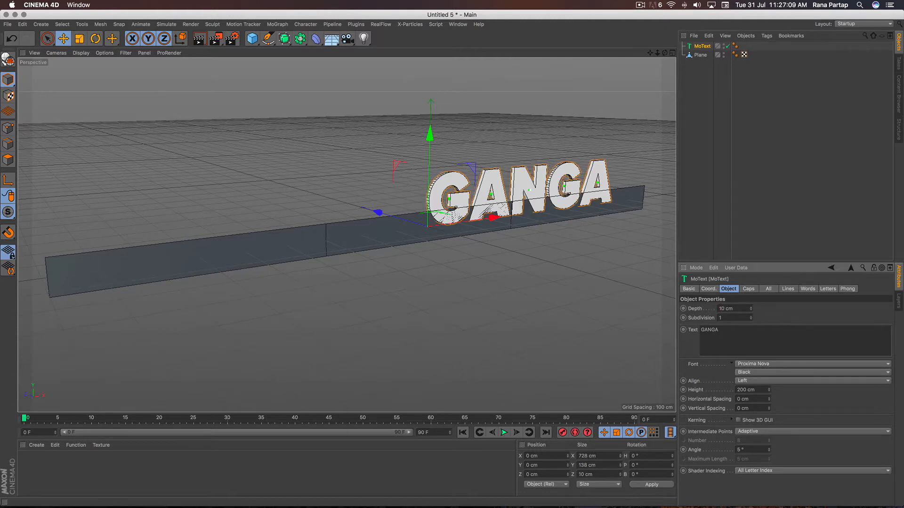
click(765, 381)
click(766, 399)
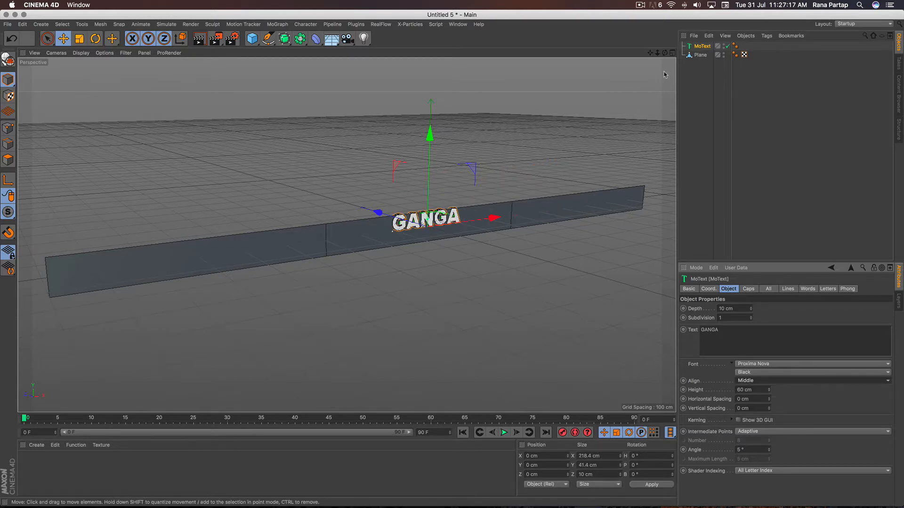
- Center the text vertically on the plane and bring it to the plane's front, at about Y -18.3 cm and Z -10.9 cm
click(672, 53)
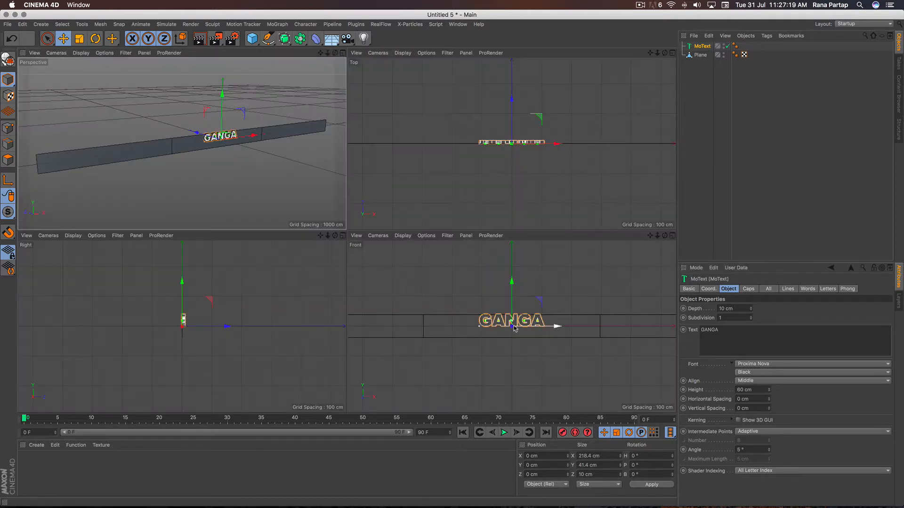
scroll(514, 328, up, 5)
drag(514, 288, 512, 306)
scroll(518, 119, up, 5)
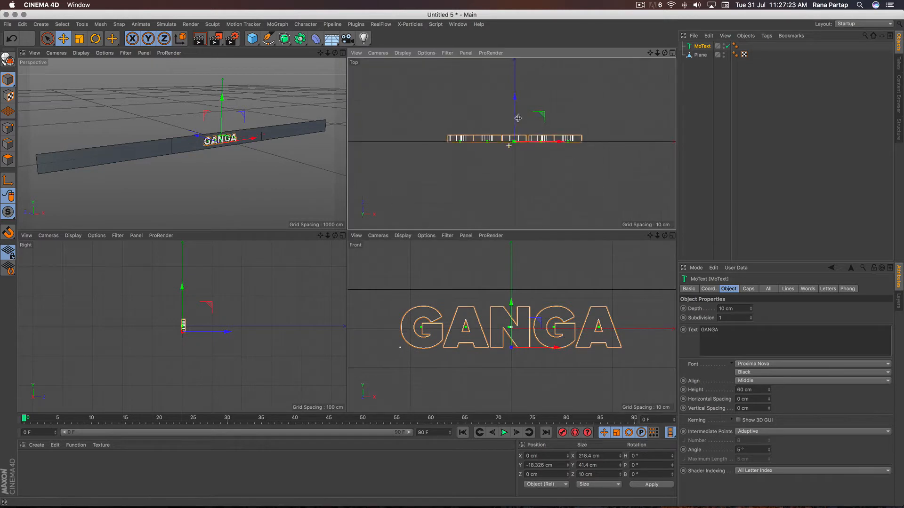
scroll(517, 118, up, 3)
drag(519, 96, 517, 108)
scroll(513, 353, down, 3)
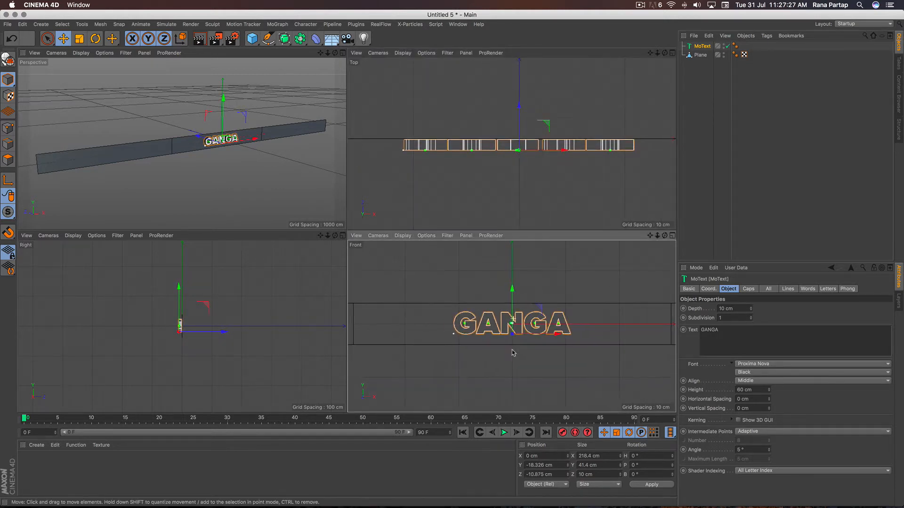
- Move the GANGA text along X into the plane's left segment, to about -604 cm
click(672, 236)
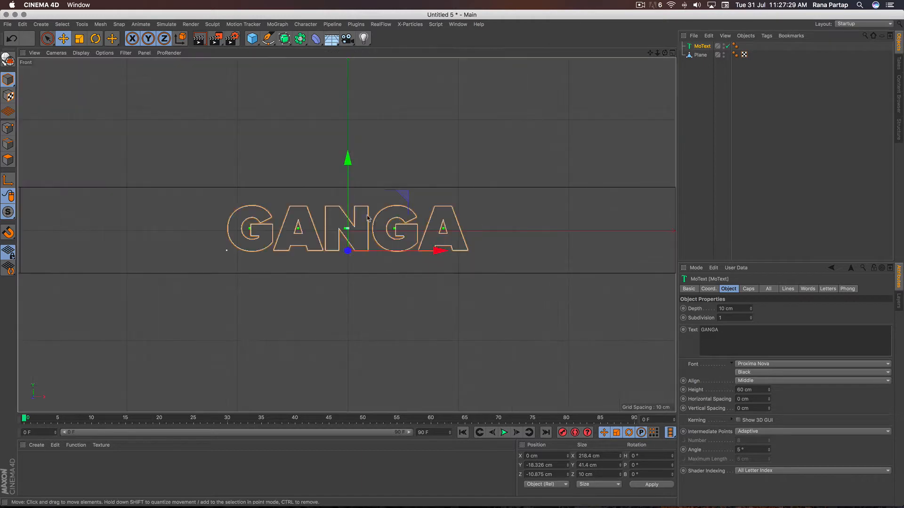
scroll(330, 274, down, 8)
scroll(331, 276, up, 3)
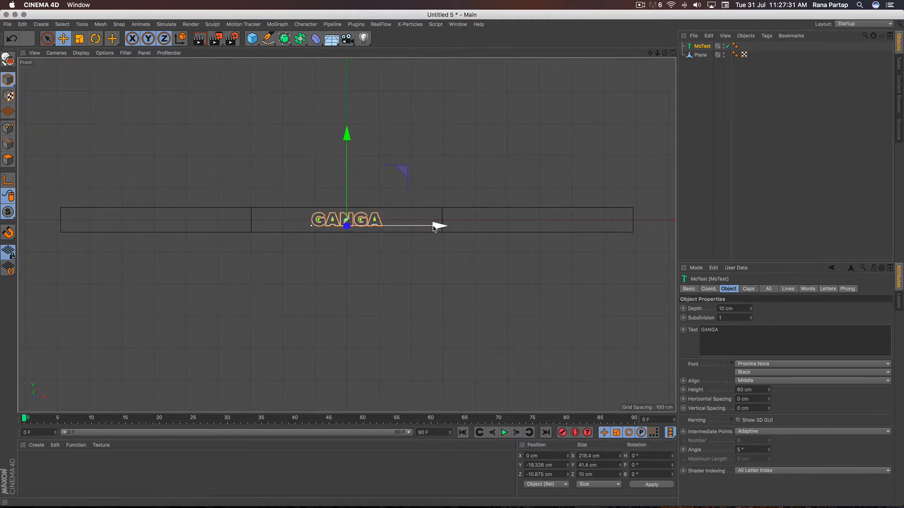
drag(439, 226, 243, 225)
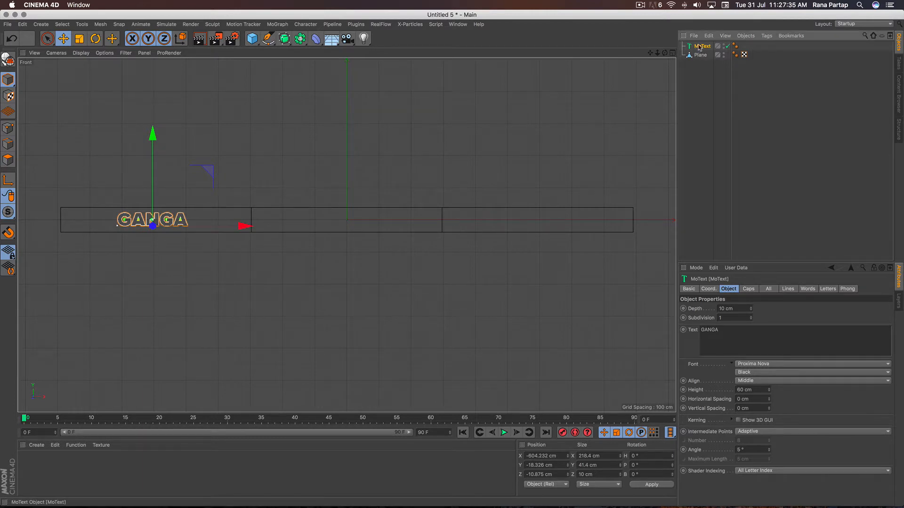
- Duplicate the GANGA text and move the copy into the plane's middle segment, at about X 15 cm
click(708, 36)
click(731, 81)
click(708, 36)
click(721, 89)
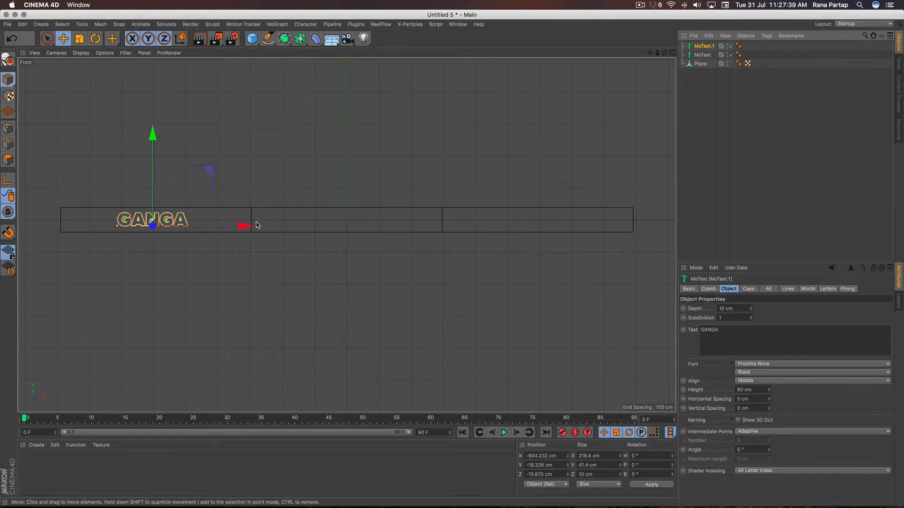
drag(250, 226, 431, 232)
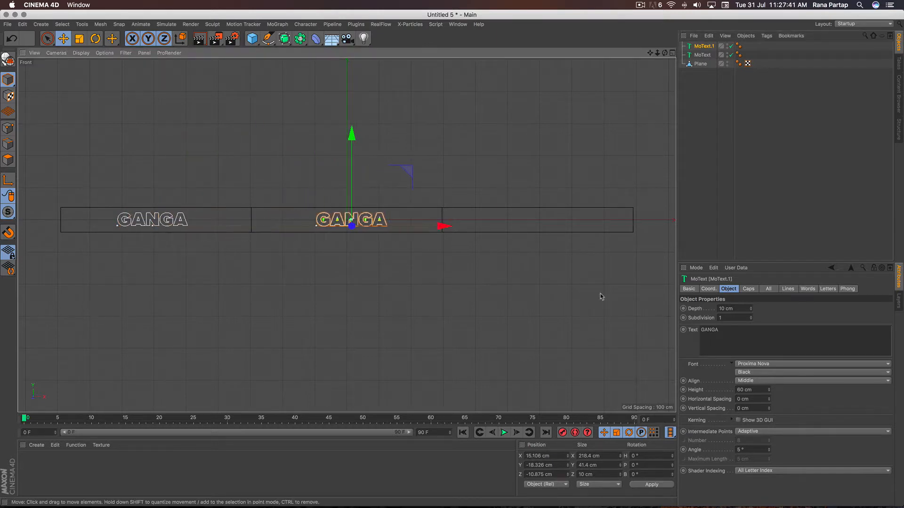
- Change the middle segment's text to JAMUNA
click(730, 326)
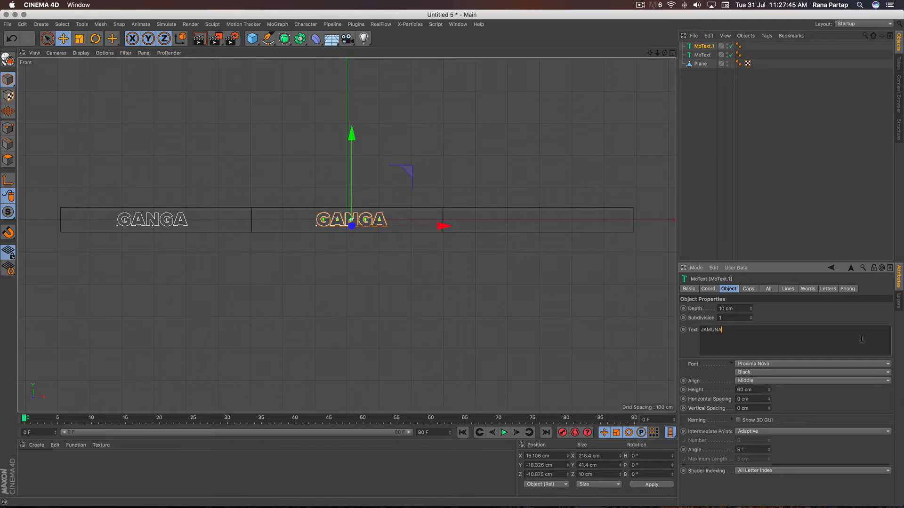
text(JAMUNA)
click(814, 321)
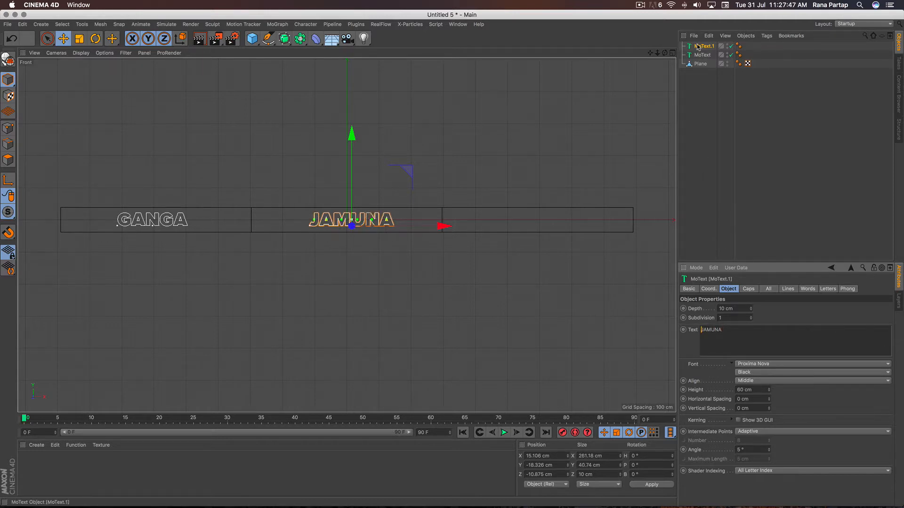
- Duplicate the JAMUNA text and move the copy into the plane's right segment, at about X 603 cm
click(709, 36)
click(726, 80)
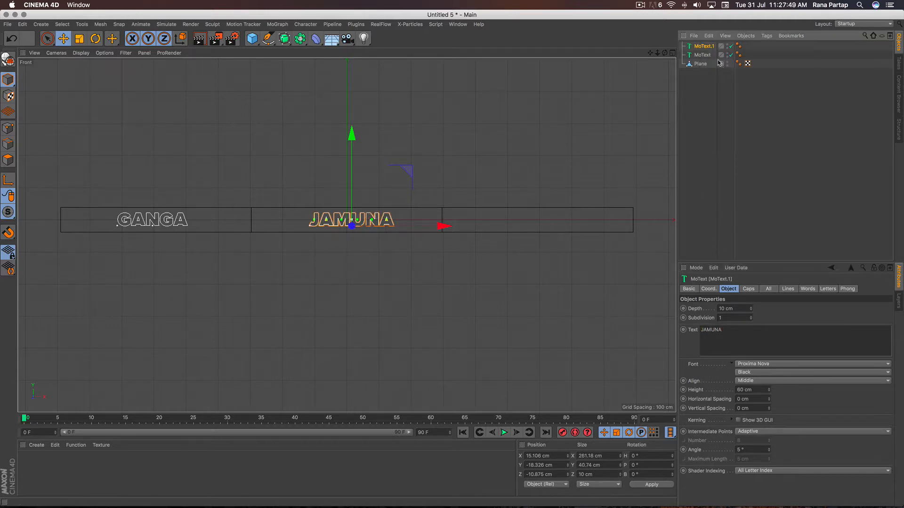
click(708, 36)
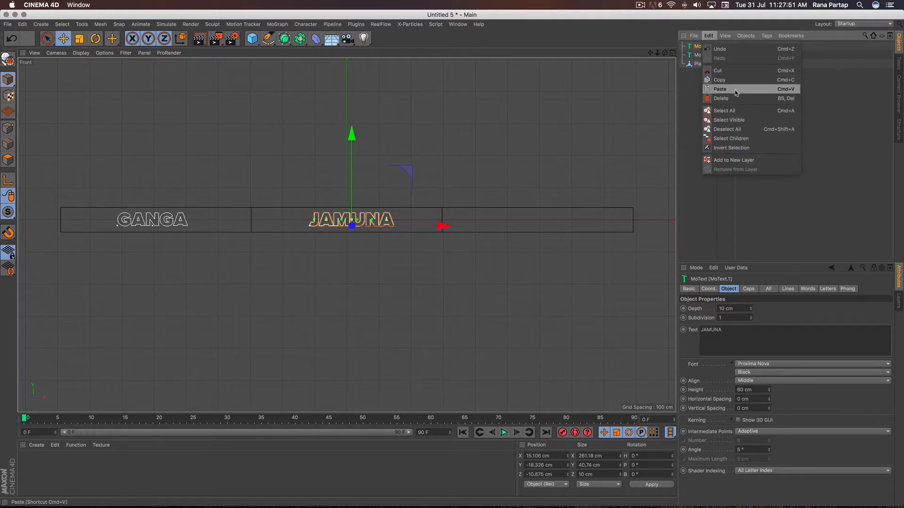
click(719, 89)
drag(441, 226, 630, 227)
- Change the right segment's text to SARASWATI
drag(734, 336, 697, 336)
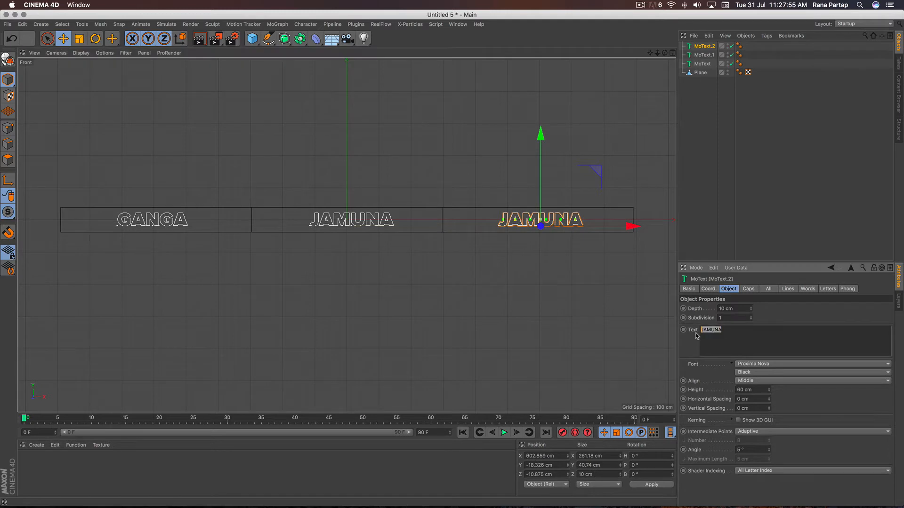
text(SARASWATI)
click(797, 317)
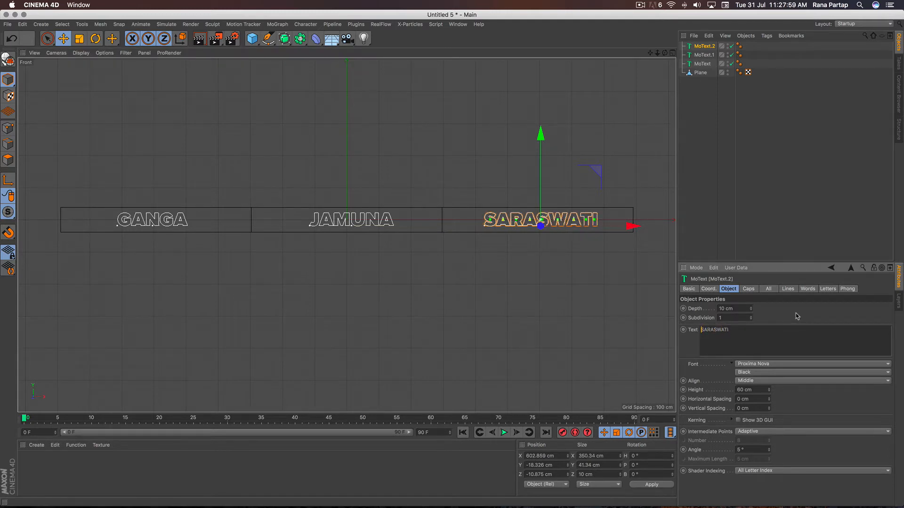
- Select the plane and enable snapping with Edge Snap
middle_click(429, 224)
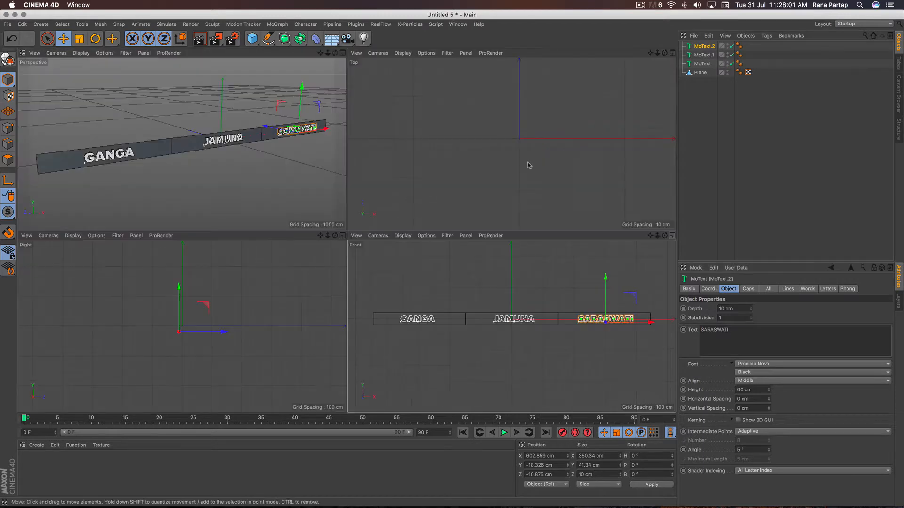
click(343, 53)
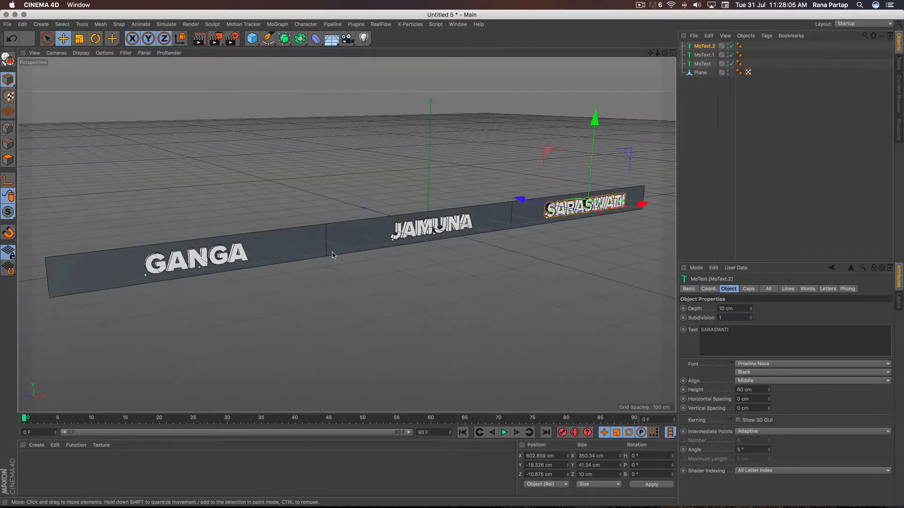
scroll(333, 253, down, 1)
mouse_move(346, 256)
alt+mouse_down()
mouse_move(345, 248)
mouse_move(347, 259)
alt+mouse_up()
scroll(345, 256, down, 1)
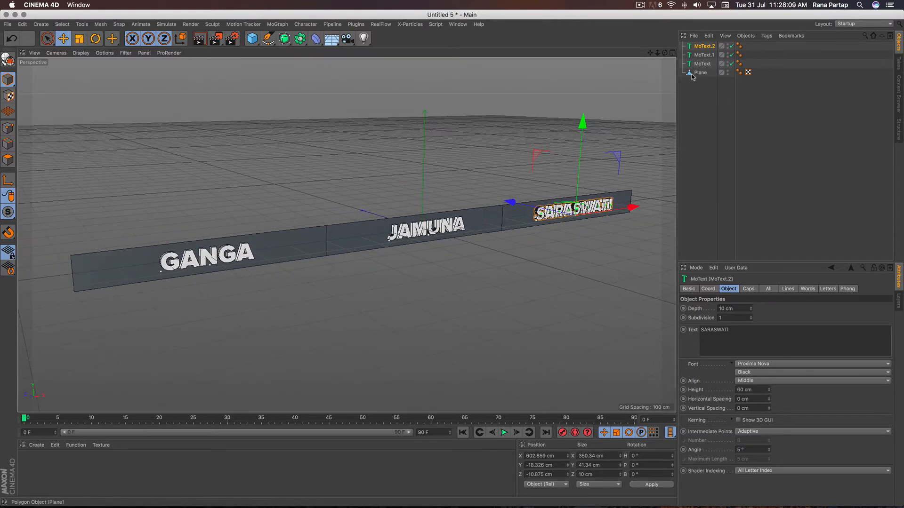
click(213, 262)
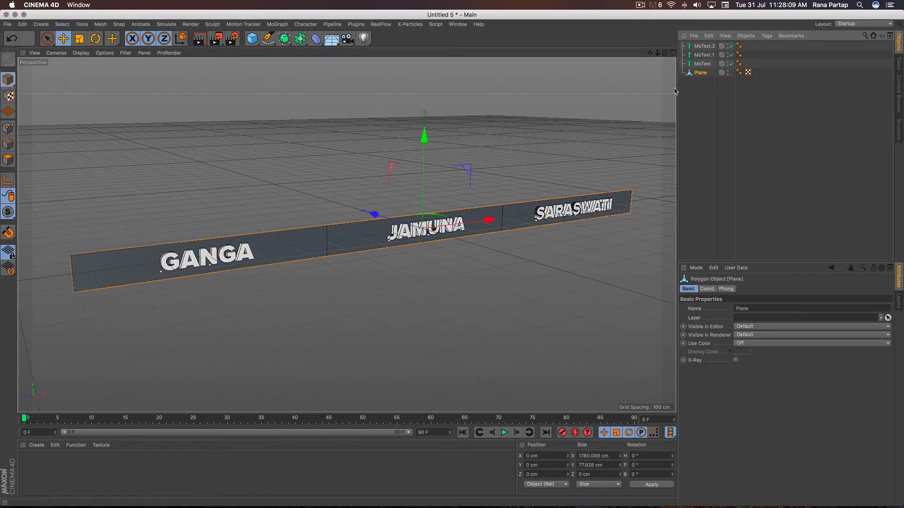
click(8, 232)
click(69, 202)
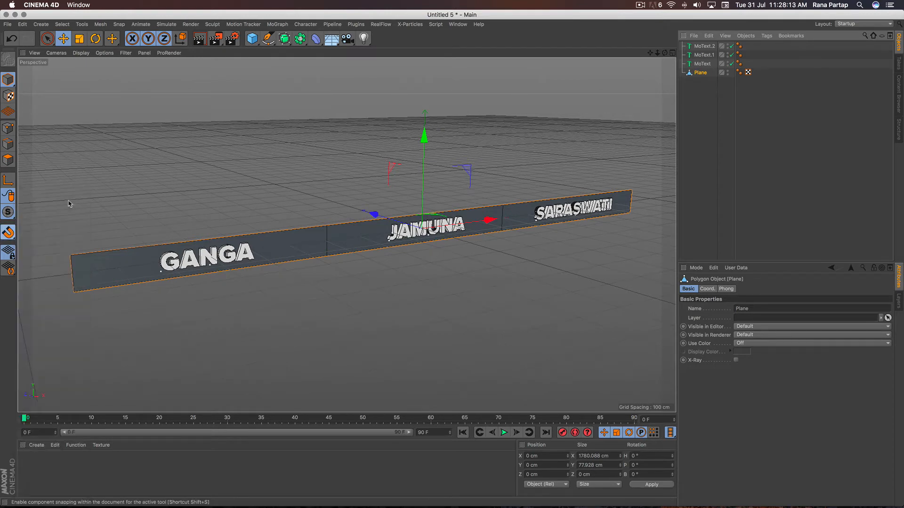
click(8, 232)
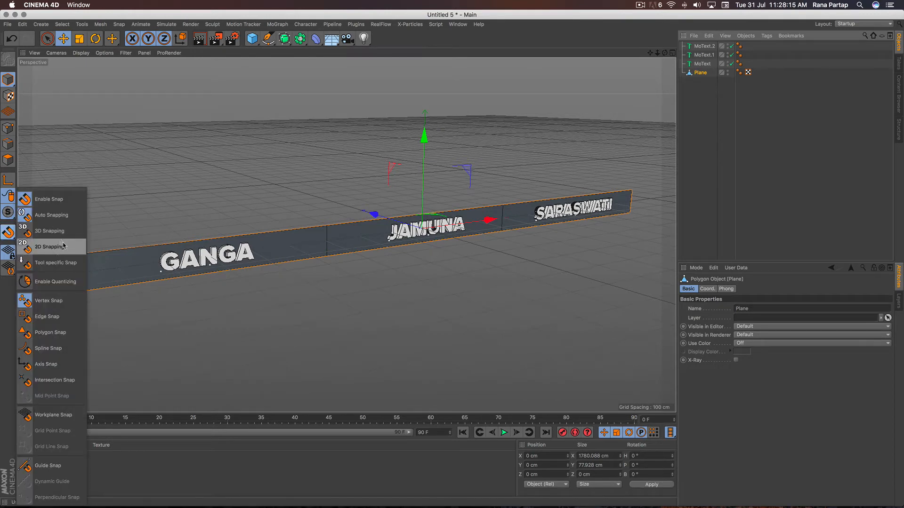
click(74, 320)
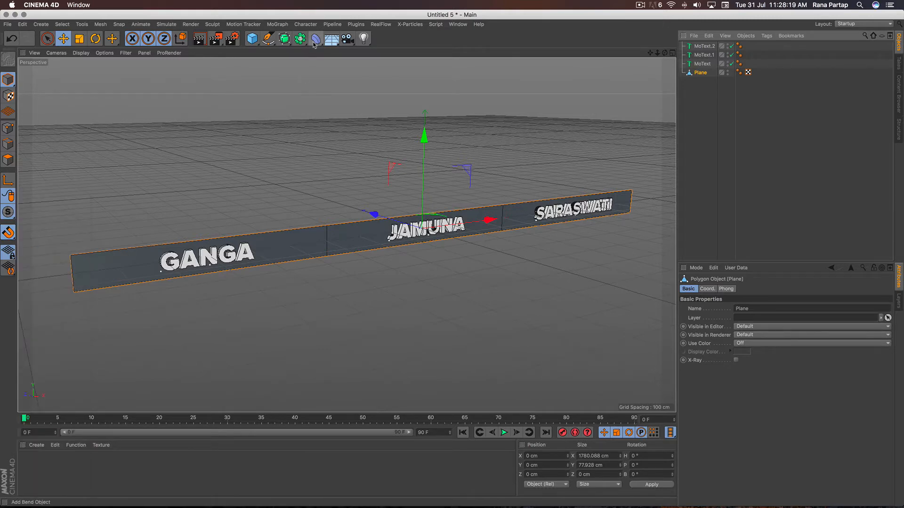
- Draw a bone with the Joint Tool from the edge between GANGA and JAMUNA to the plane's outer end beside GANGA
click(306, 24)
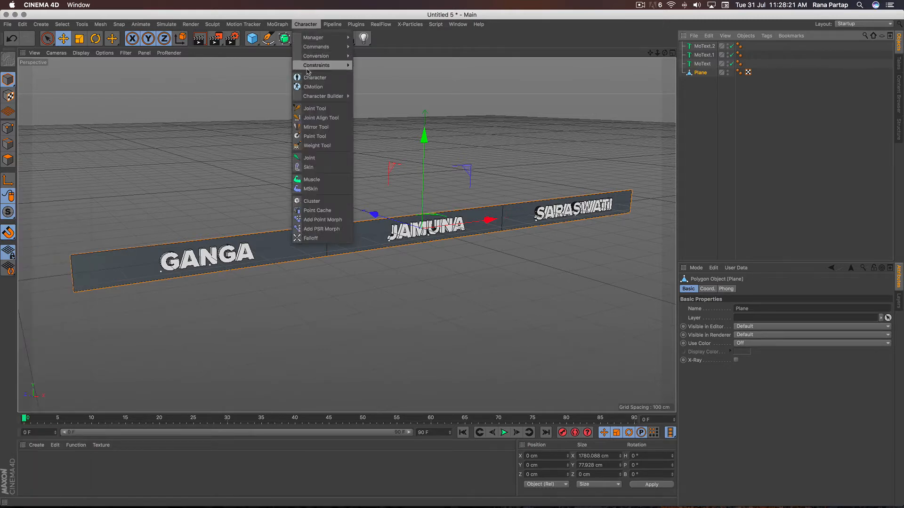
click(326, 114)
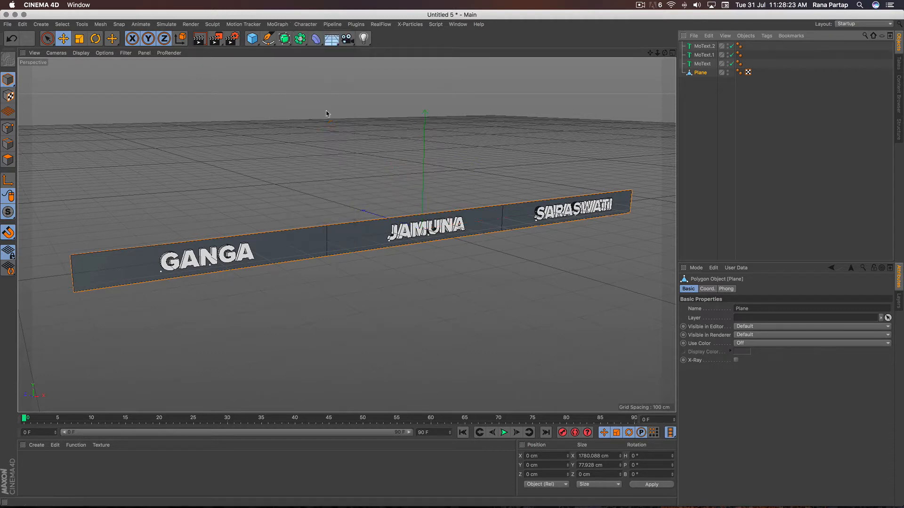
click(327, 242)
ctrl+click(73, 277)
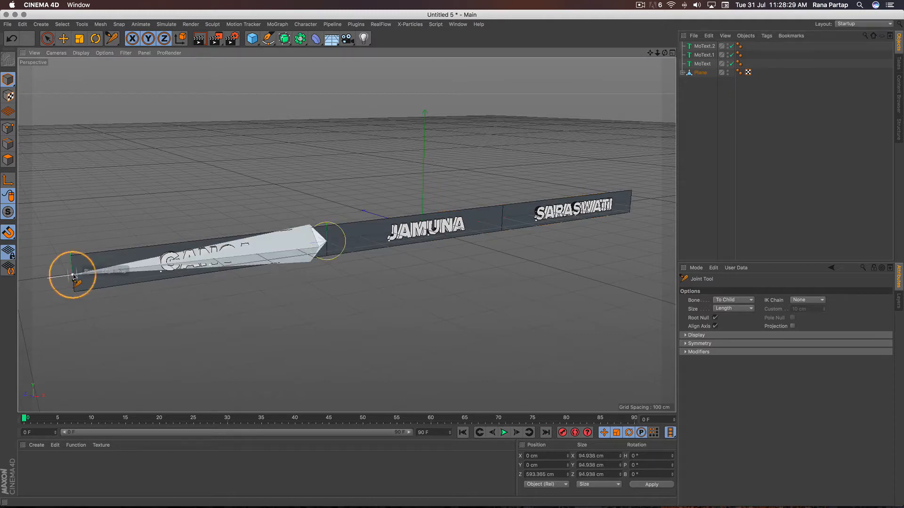
- Draw a bone with the Joint Tool from the edge between JAMUNA and SARASWATI to the plane's outer end beside SARASWATI
click(682, 73)
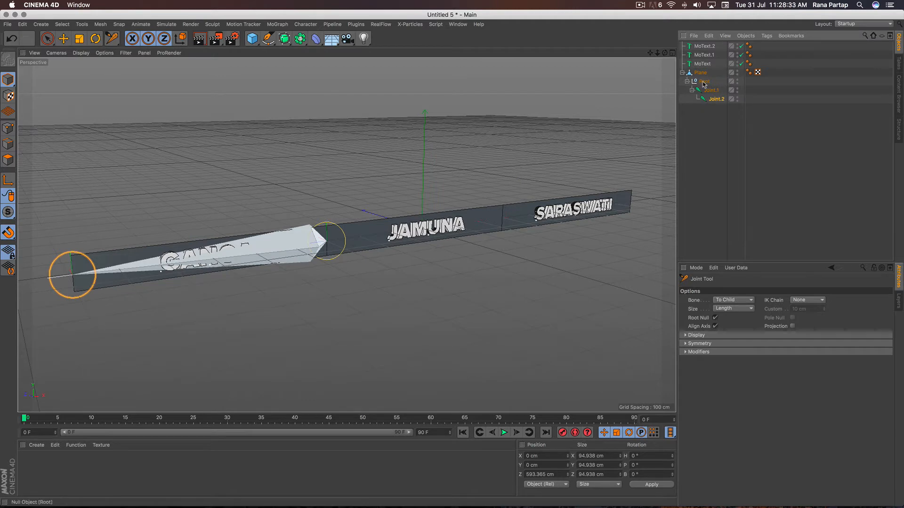
click(704, 76)
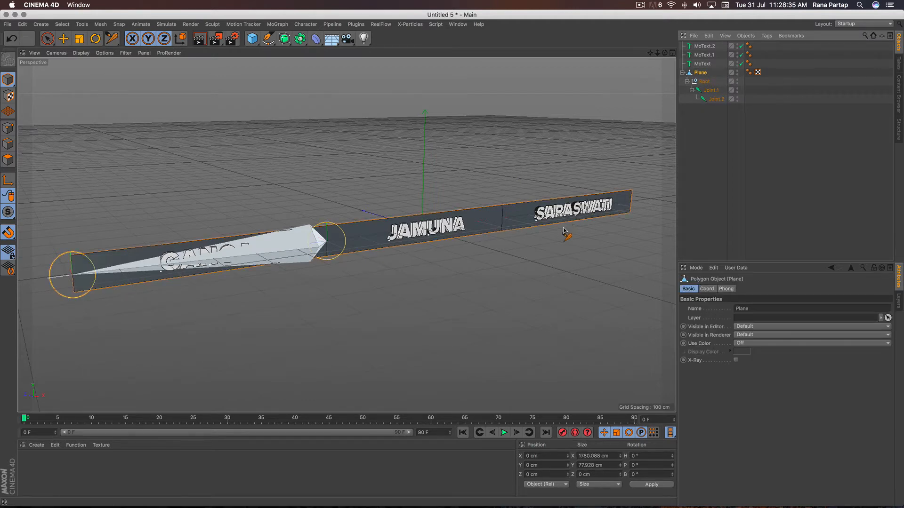
scroll(566, 198, up, 2)
scroll(566, 198, up, 5)
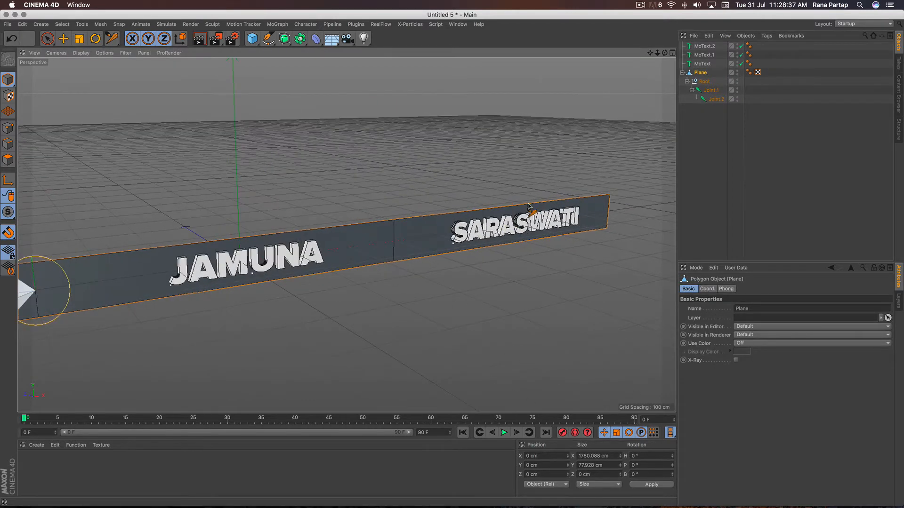
scroll(522, 197, up, 3)
alt+middle_drag(520, 192, 457, 203)
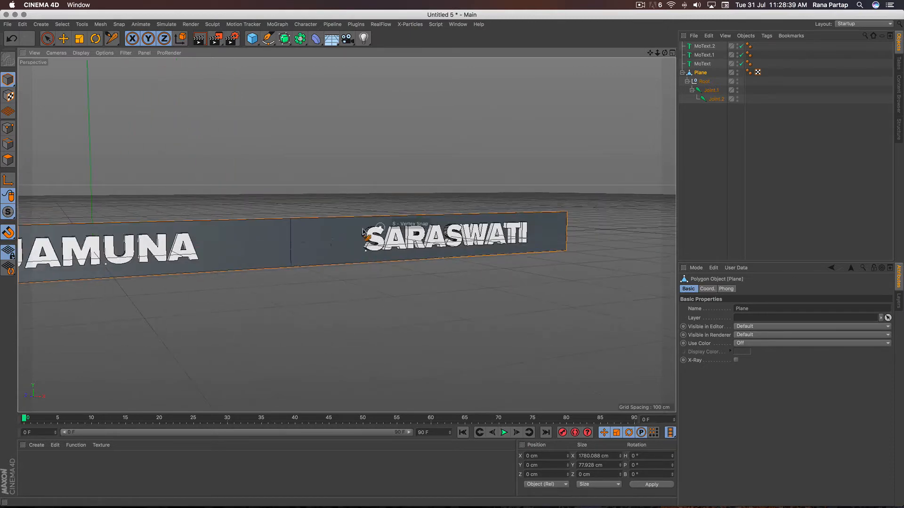
ctrl+click(291, 247)
ctrl+click(567, 234)
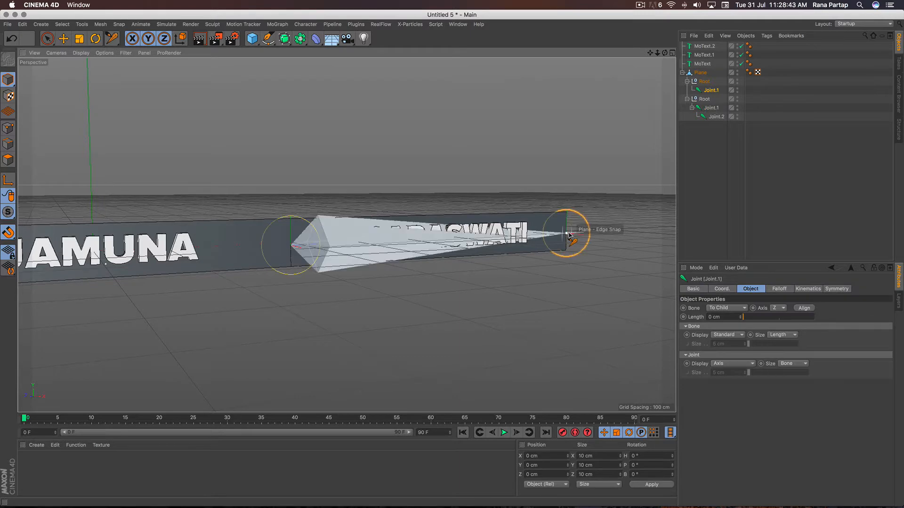
scroll(353, 221, down, 3)
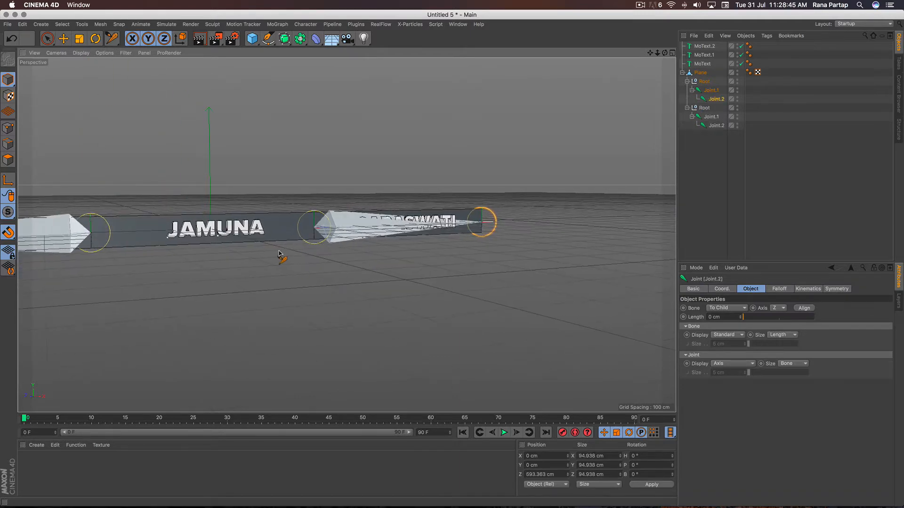
alt+drag(279, 256, 452, 260)
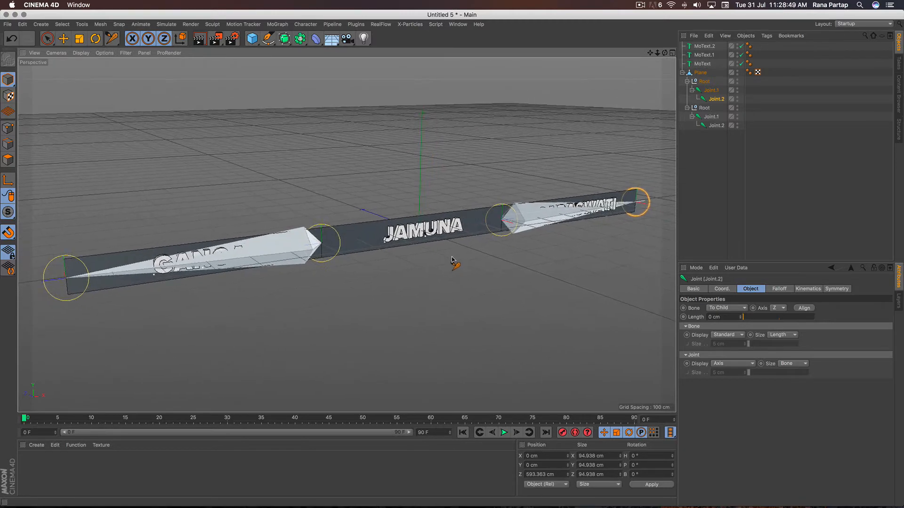
key(space)
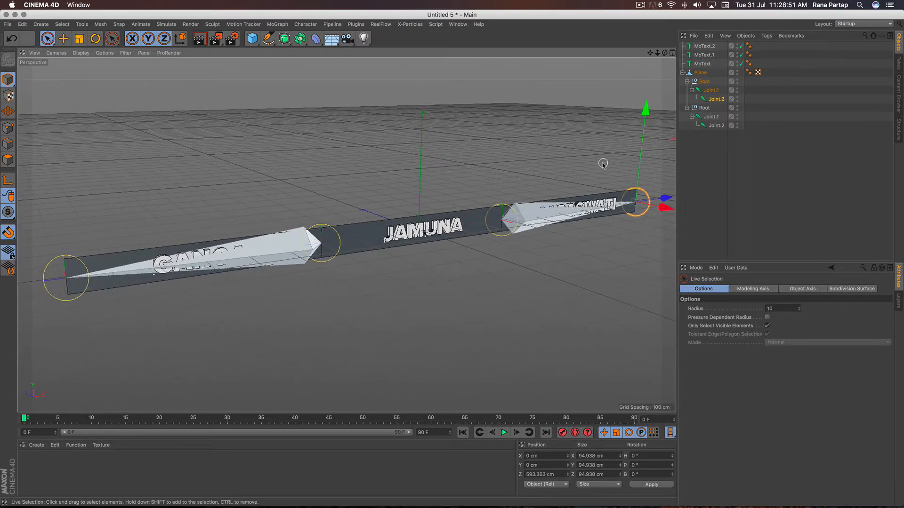
- Parent the GANGA text to Joint.1 of its segment's bone and the SARASWATI text to Joint.1 of the other bone
click(704, 64)
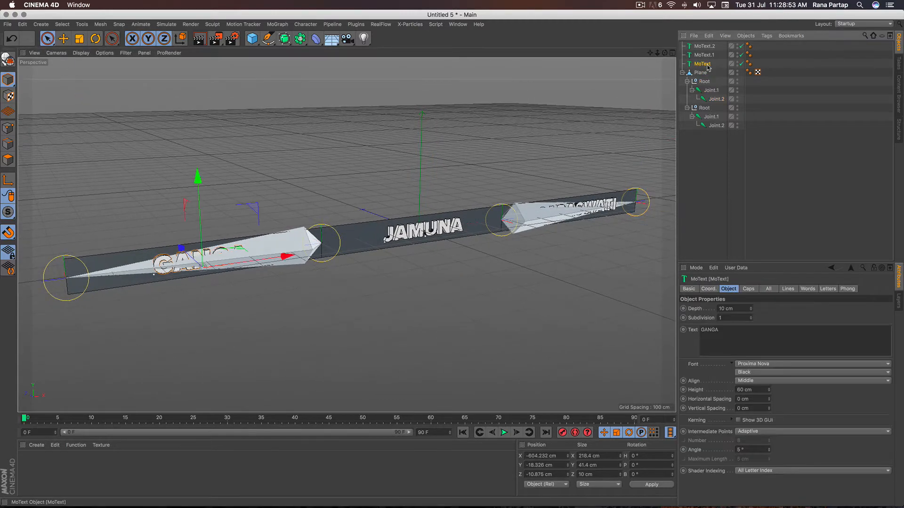
drag(732, 118, 719, 122)
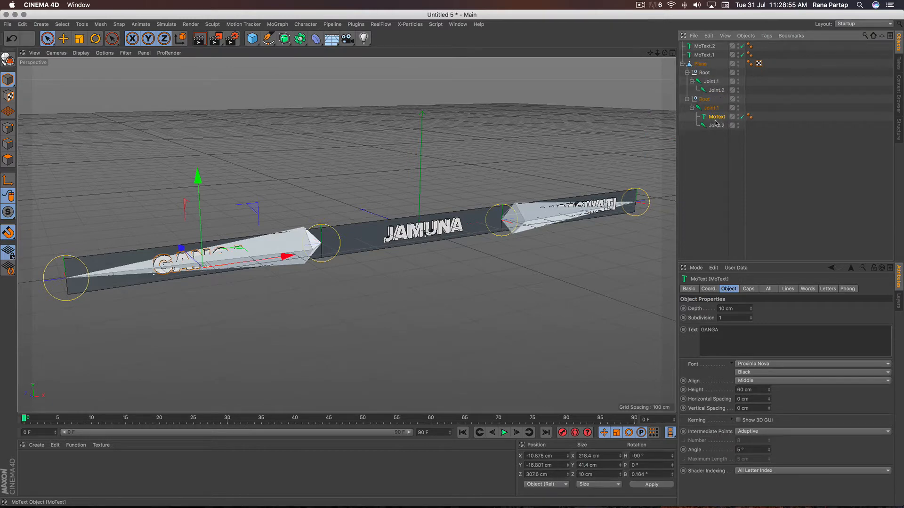
click(705, 47)
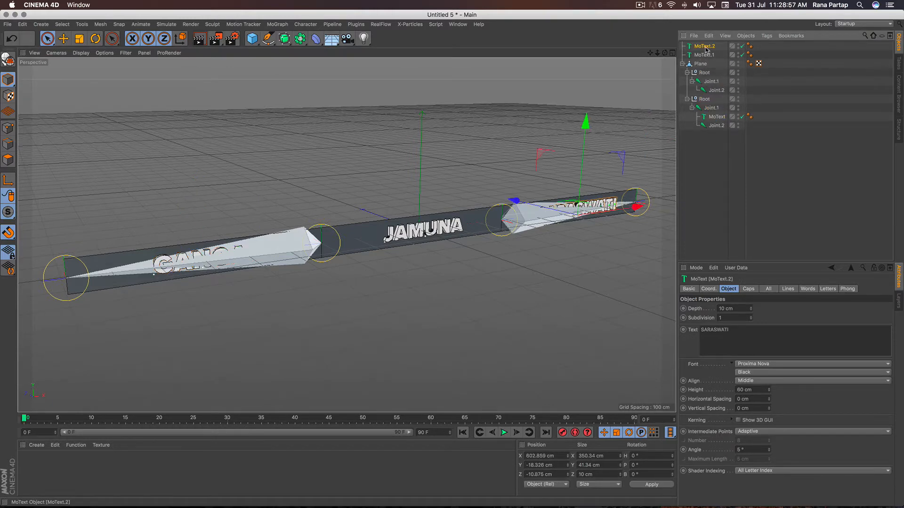
drag(706, 47, 712, 90)
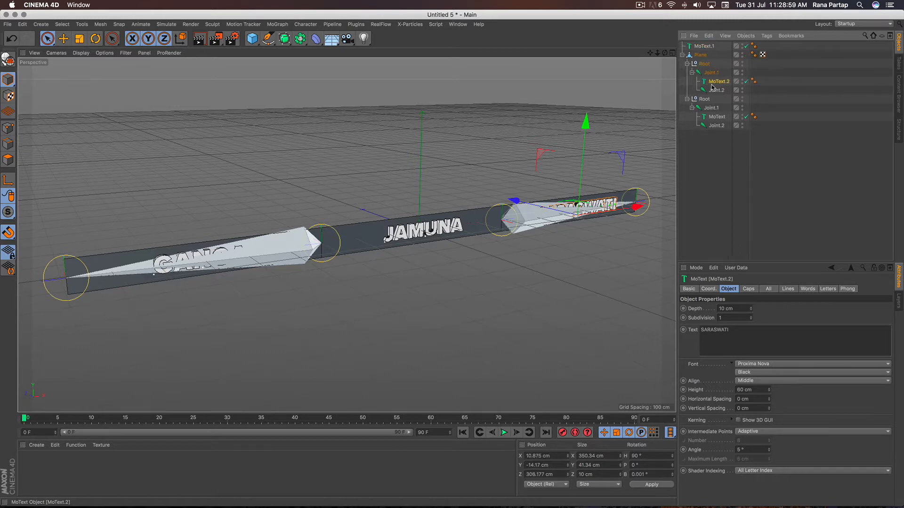
- Move both Root joint hierarchies out of the plane and bind them to it together with the nested texts
drag(693, 155, 714, 66)
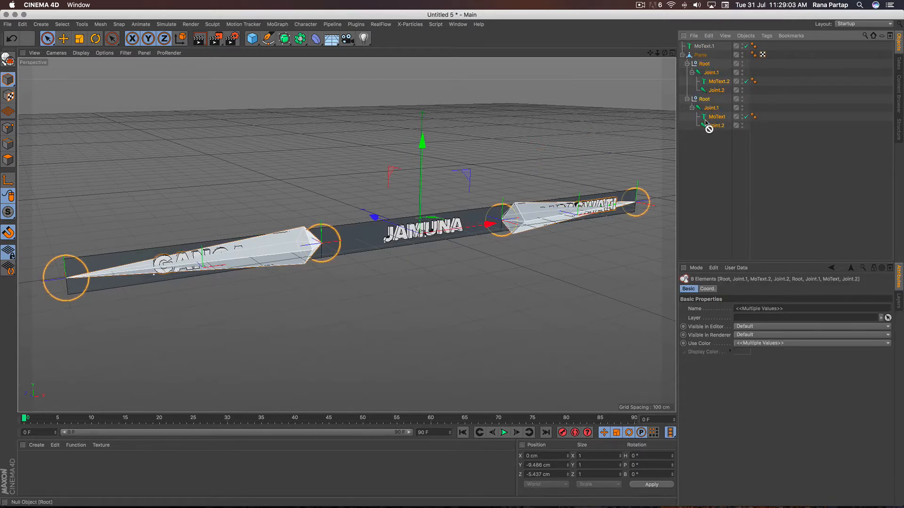
drag(706, 122, 715, 56)
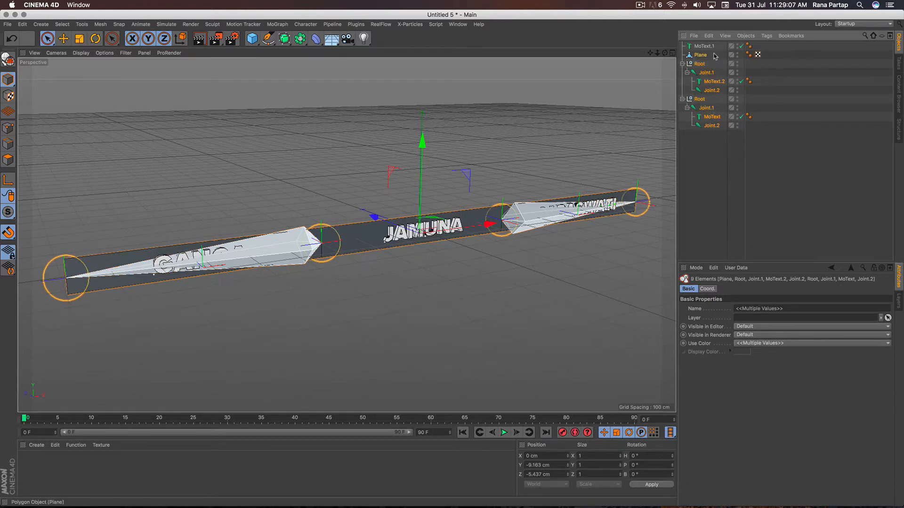
click(306, 24)
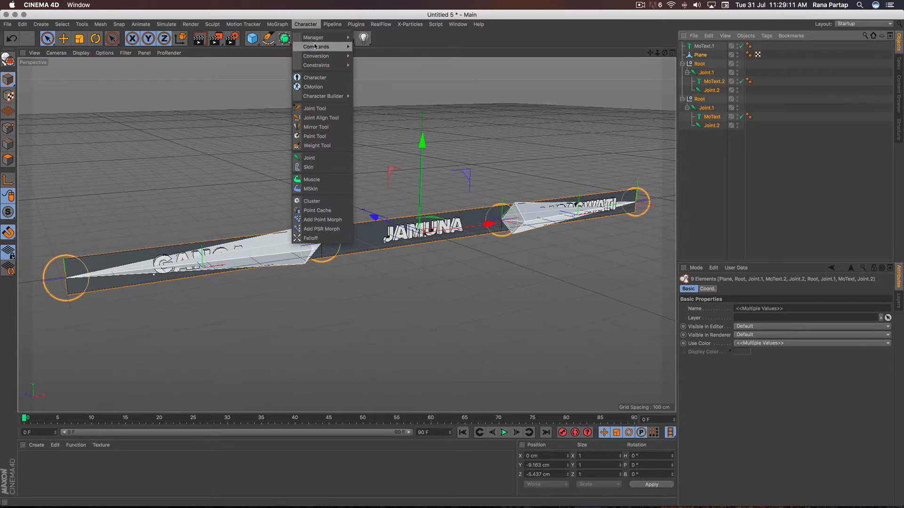
mouse_move(316, 47)
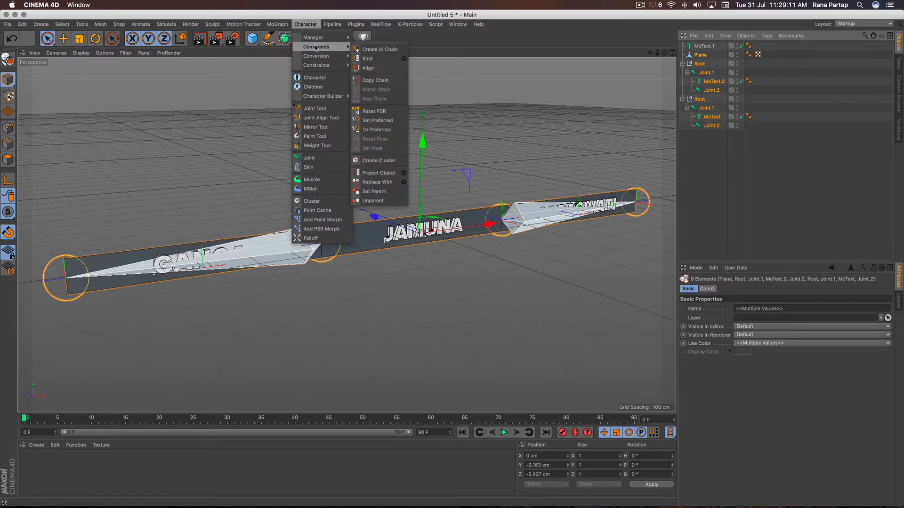
click(390, 59)
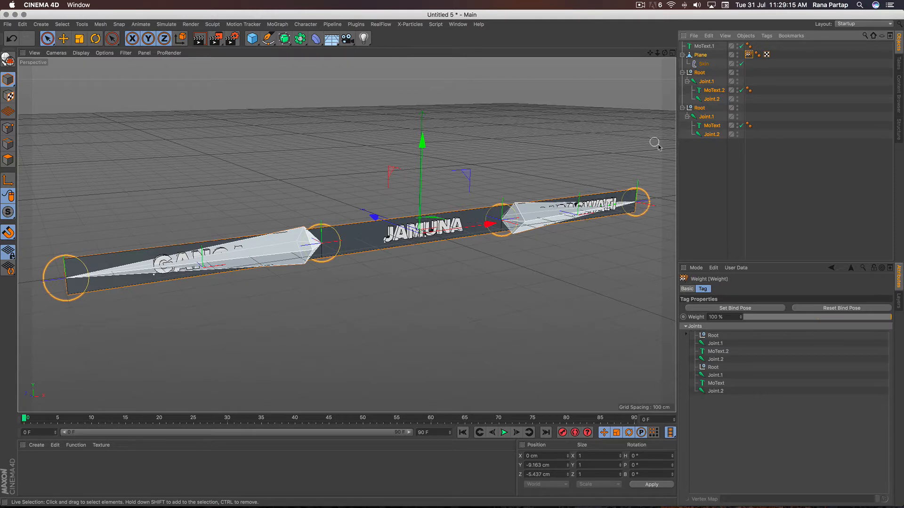
click(699, 170)
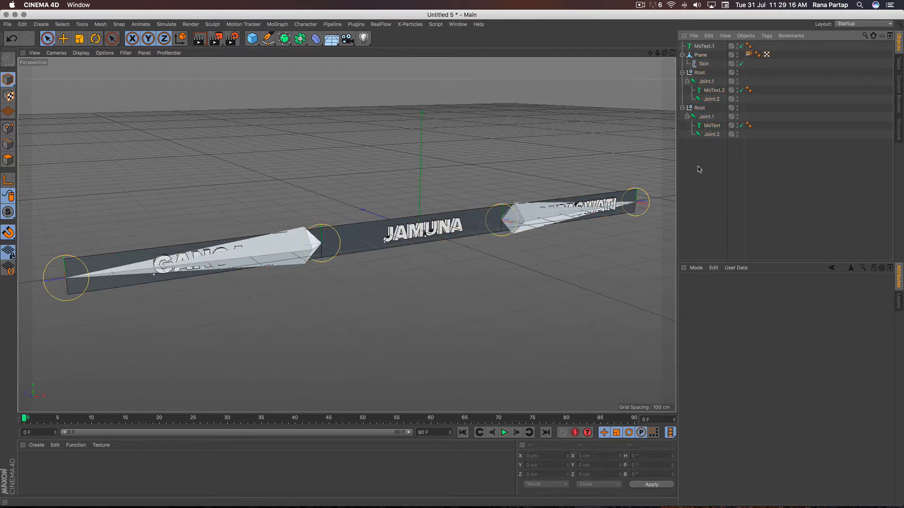
- Test the fold by rotating the GANGA bone's Root about its vertical axis, and undo the rotation
click(699, 108)
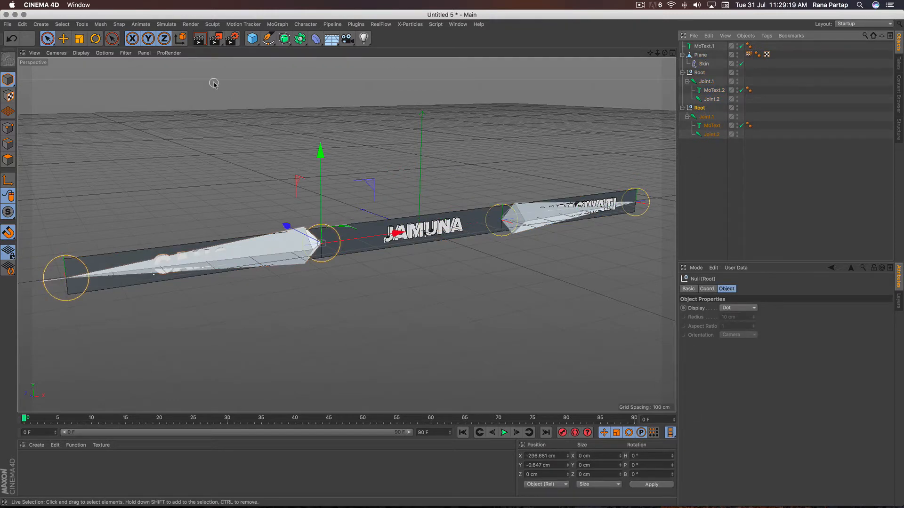
key(r)
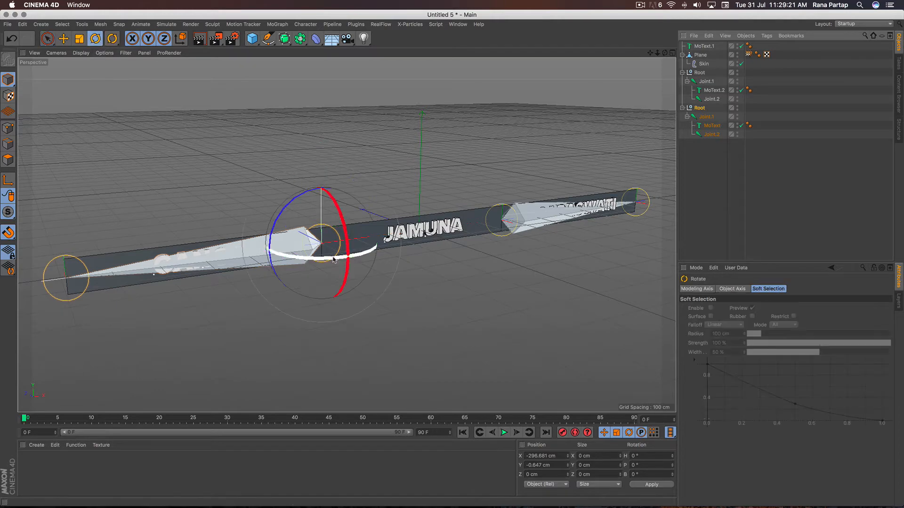
drag(324, 260, 293, 248)
key(super+z)
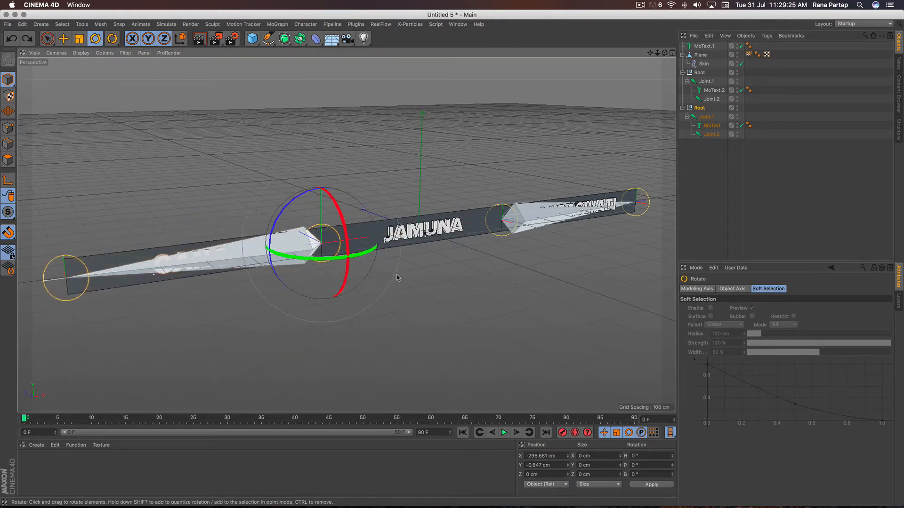
click(461, 271)
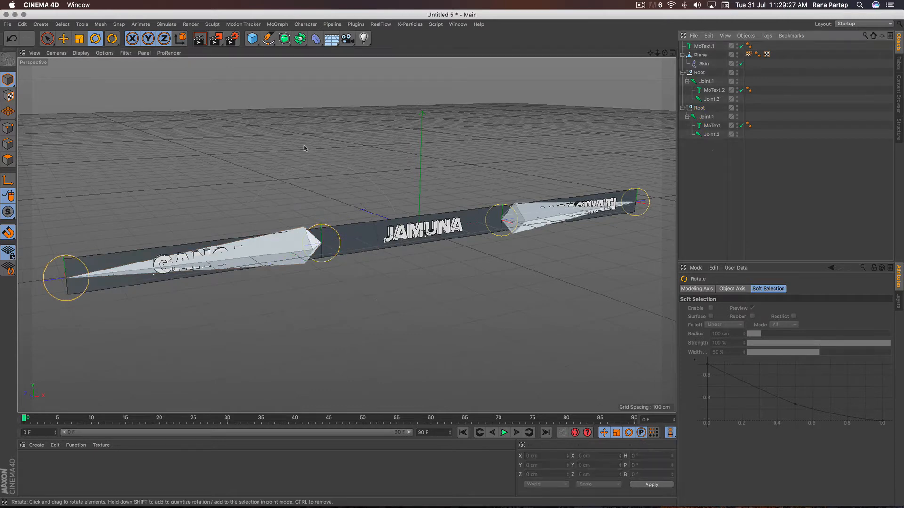
click(48, 39)
- Create a new standard material for the plane and disable its Reflectance channel
scroll(367, 234, up, 8)
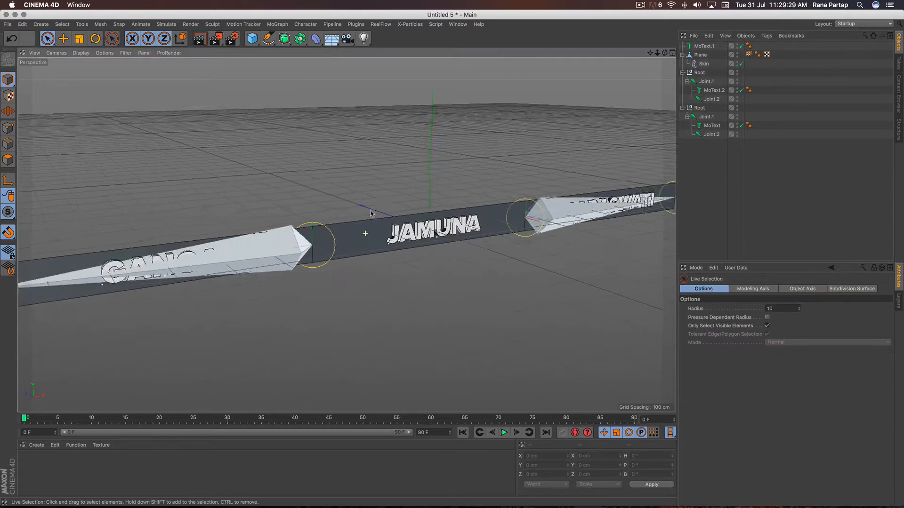
alt+drag(377, 235, 368, 213)
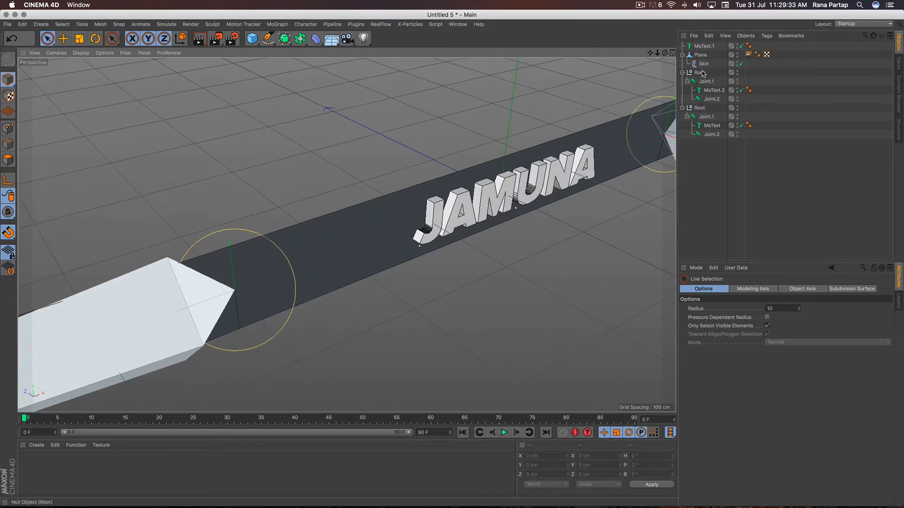
click(705, 56)
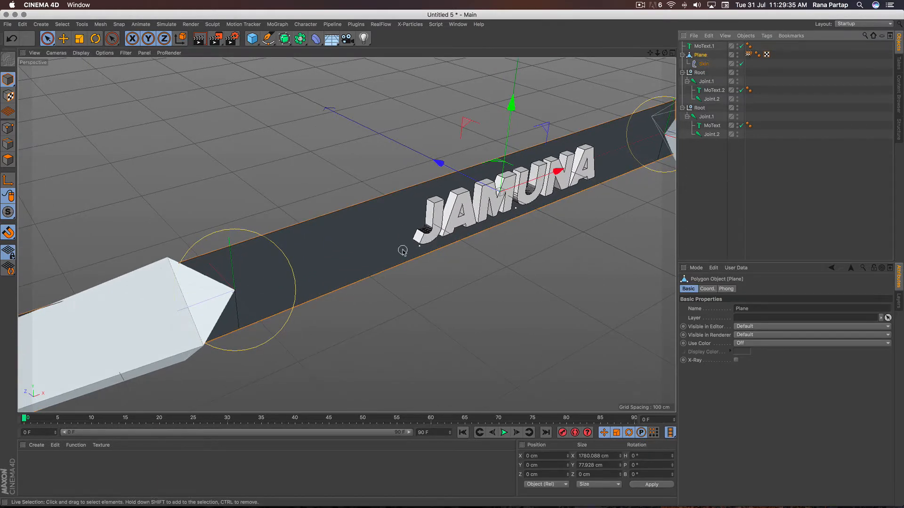
click(36, 446)
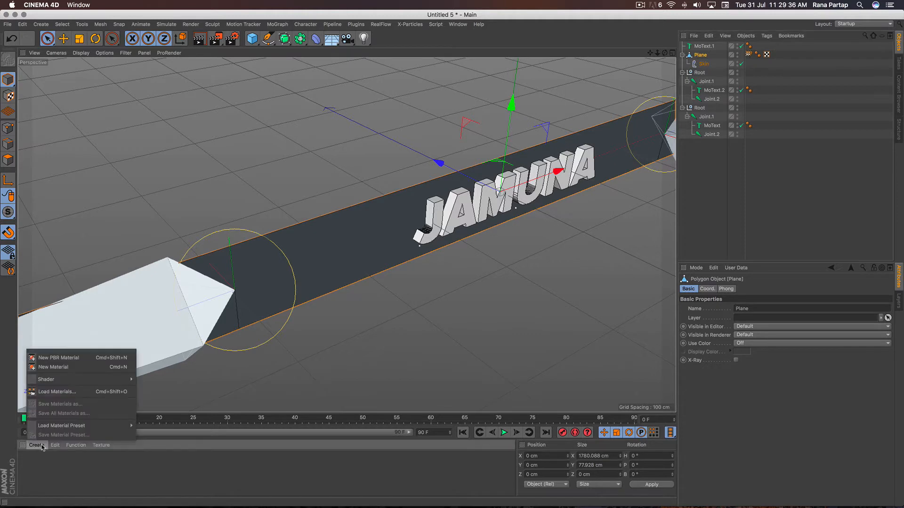
click(82, 368)
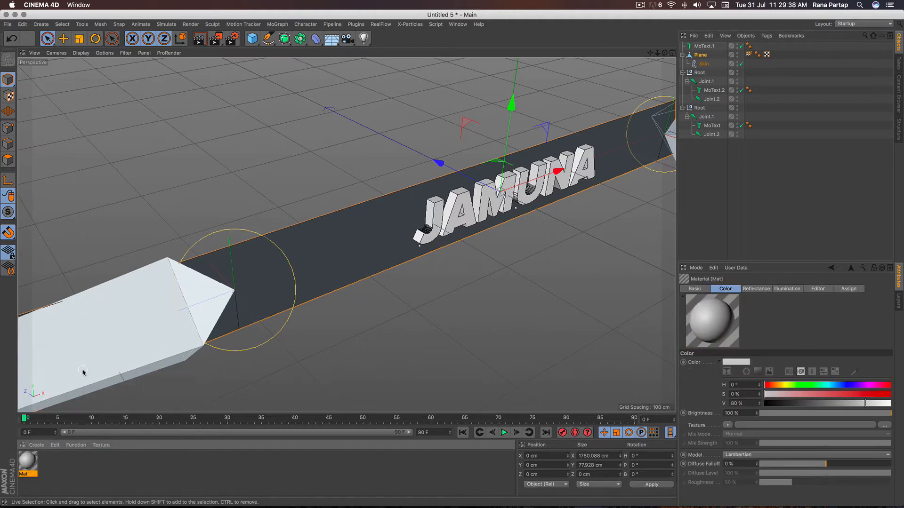
double_click(29, 461)
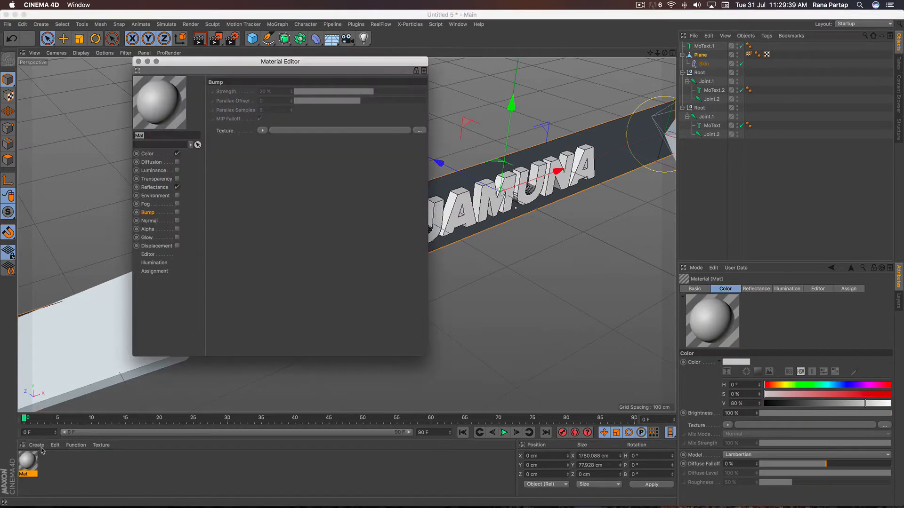
click(177, 188)
- Load BRICKS.jpg from the Desktop as the texture of the material's Color channel
click(150, 156)
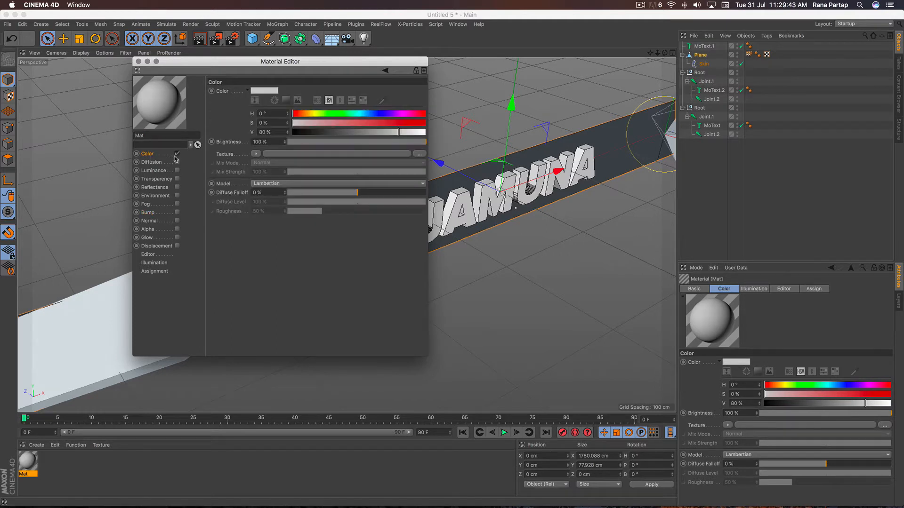
click(254, 154)
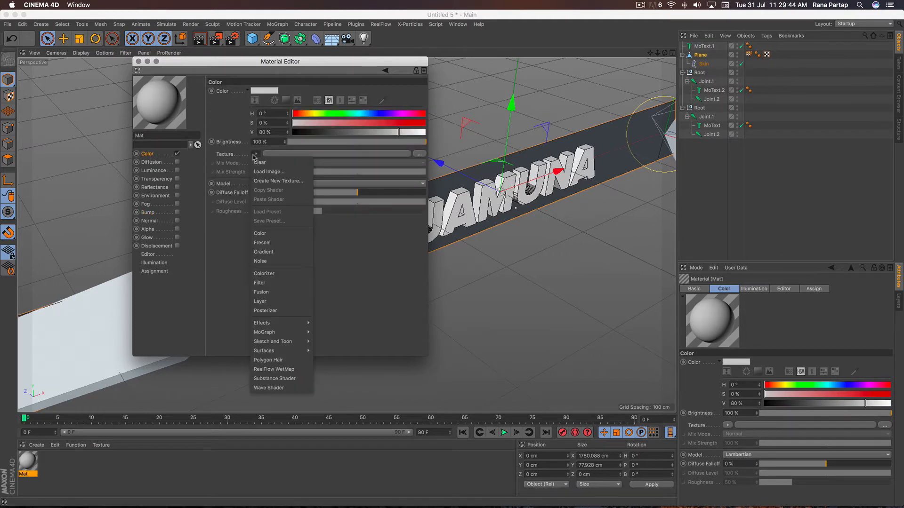
click(289, 178)
click(292, 110)
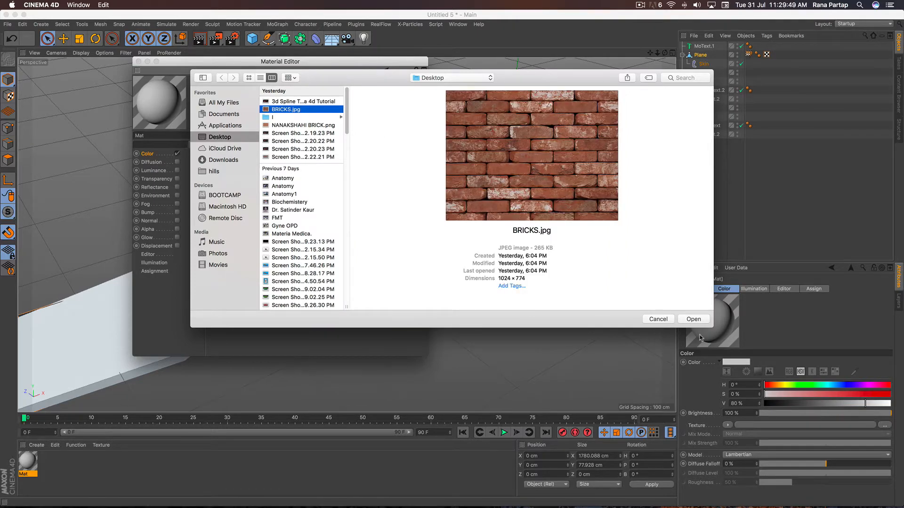
click(693, 319)
click(481, 174)
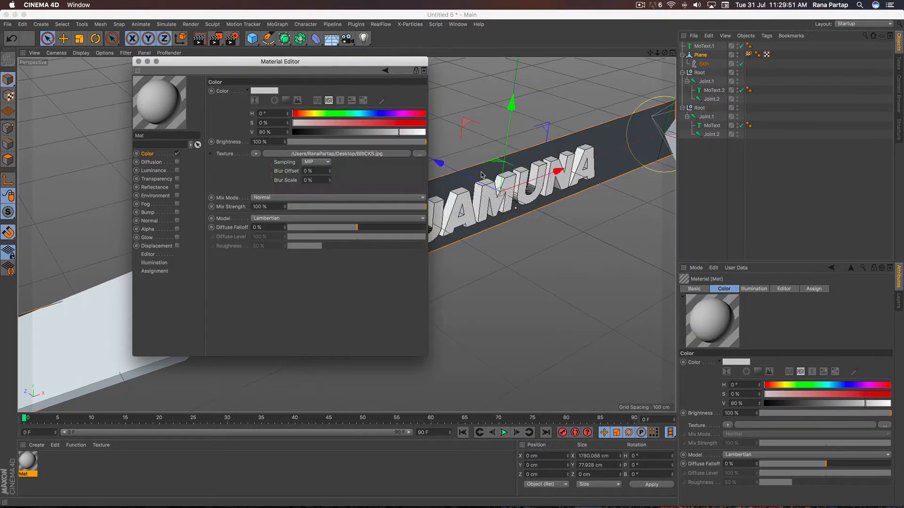
- Enable the material's Bump channel and load BRICKS.jpg from the Desktop as its texture
click(147, 213)
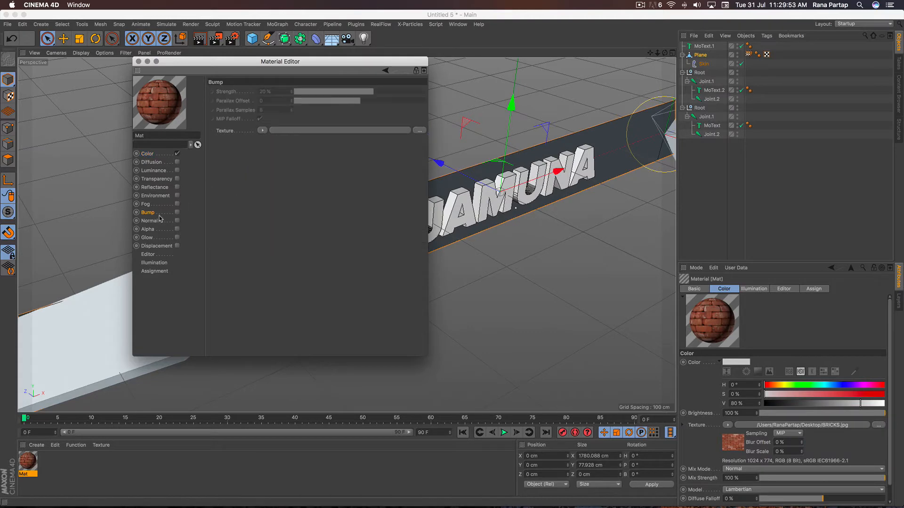
click(177, 213)
click(262, 131)
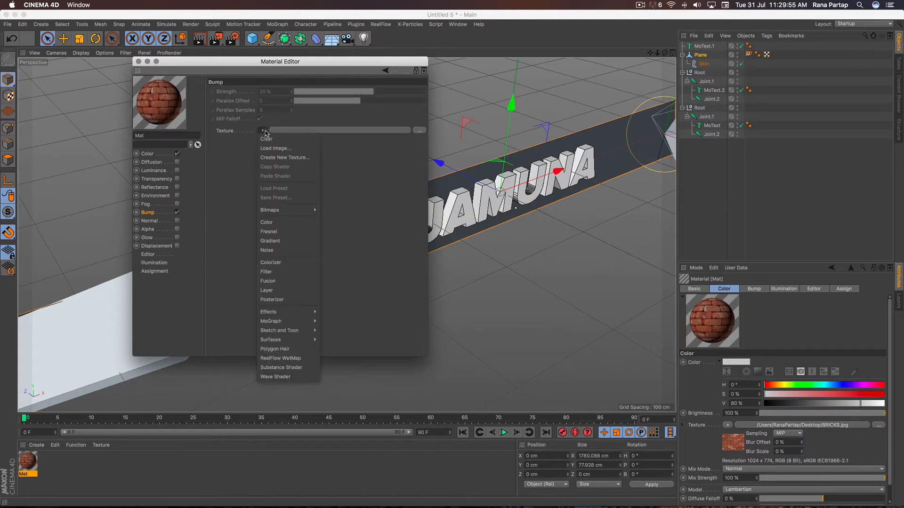
click(295, 148)
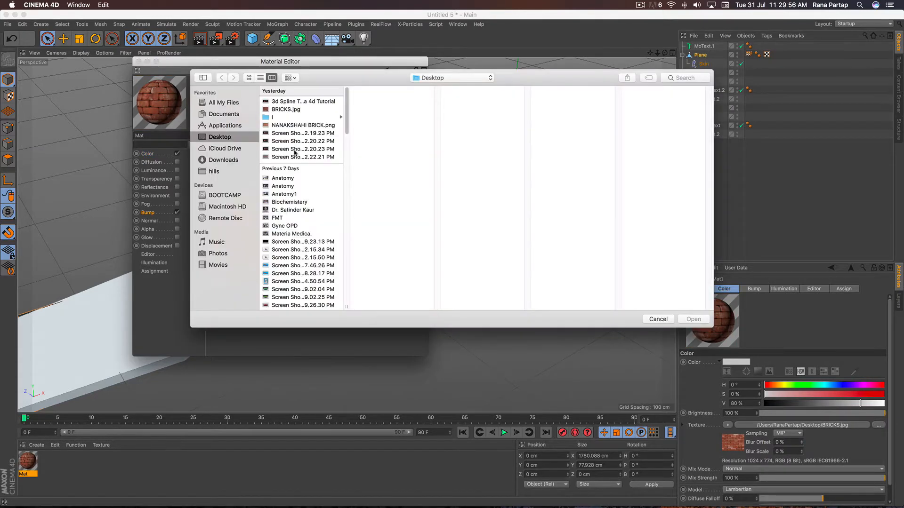
click(286, 109)
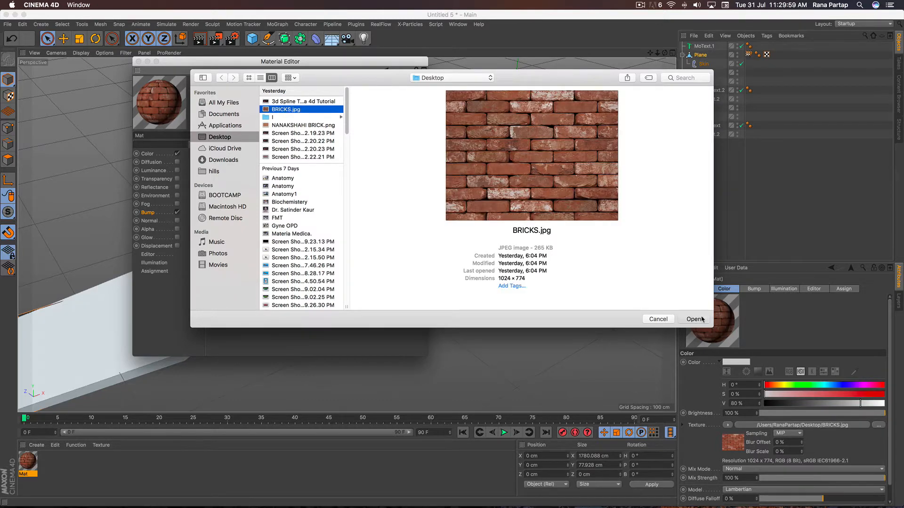
click(694, 319)
click(468, 179)
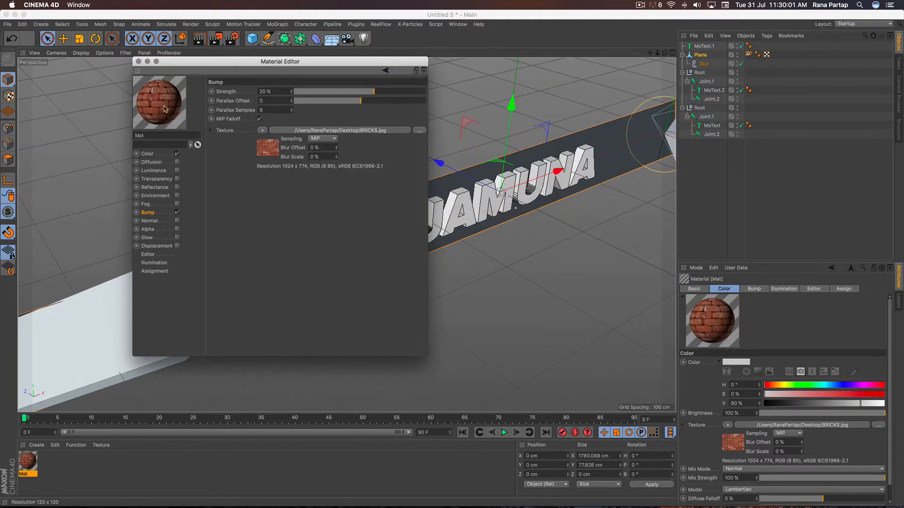
- Apply the brick material to the plane and set its texture's Length U to 5 %
click(138, 61)
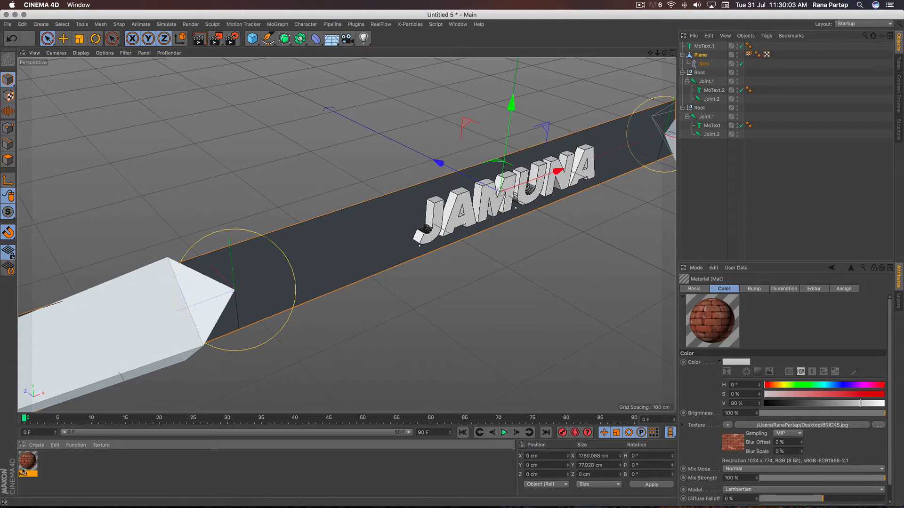
drag(296, 359, 699, 55)
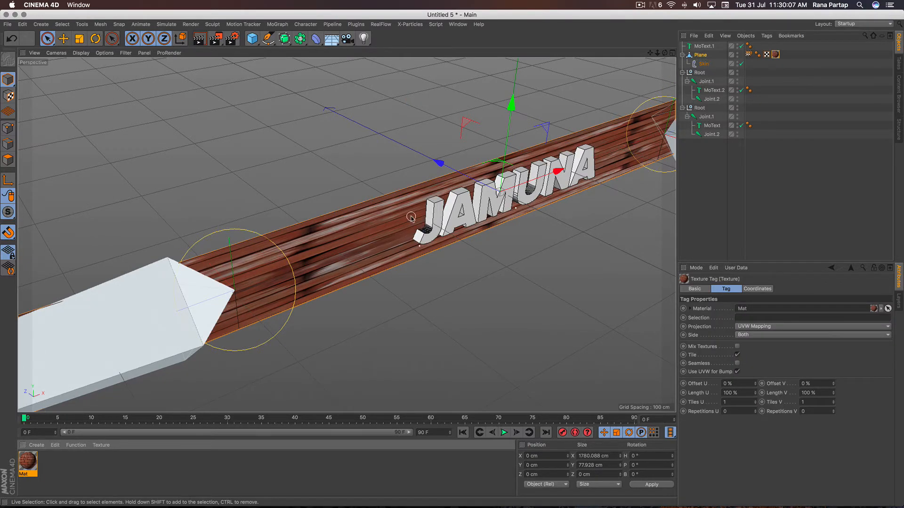
alt+right_drag(411, 217, 433, 259)
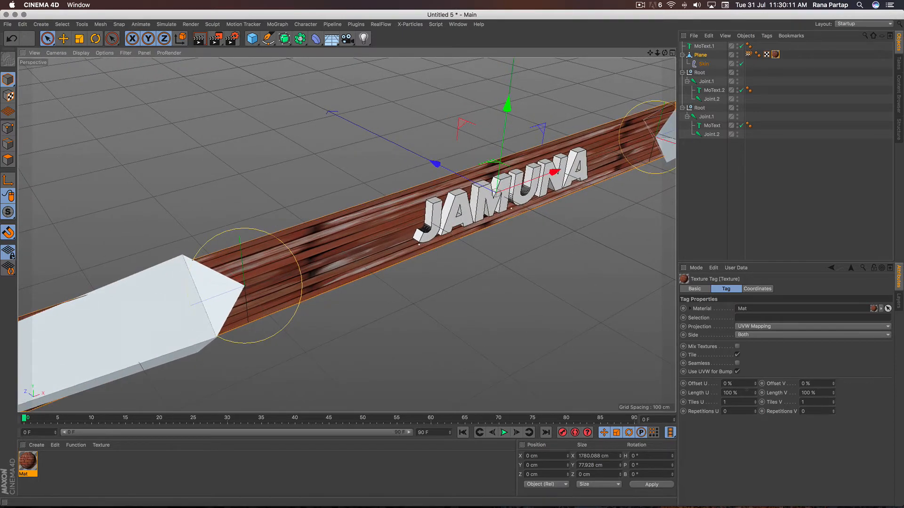
click(754, 394)
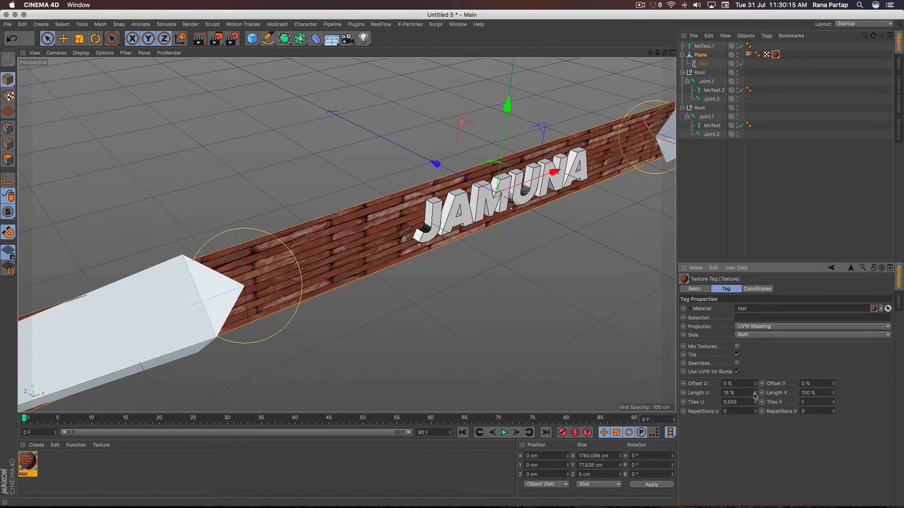
click(754, 395)
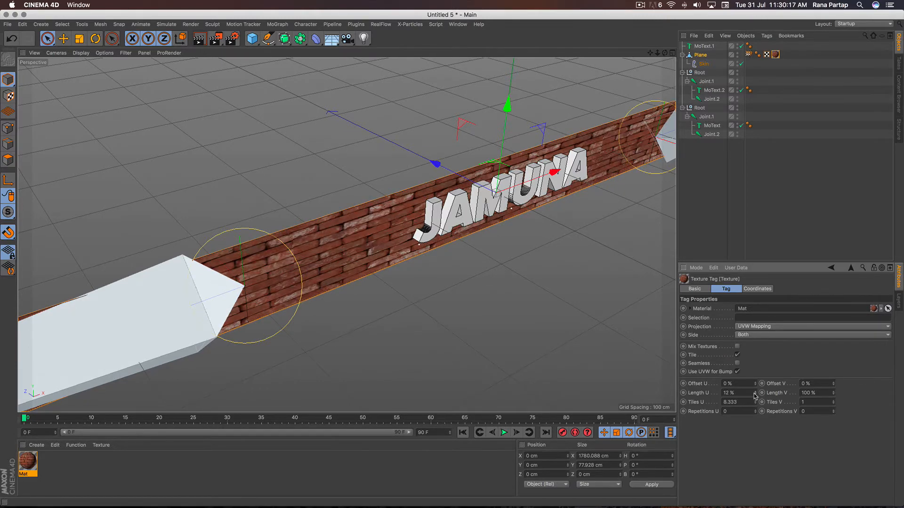
click(754, 395)
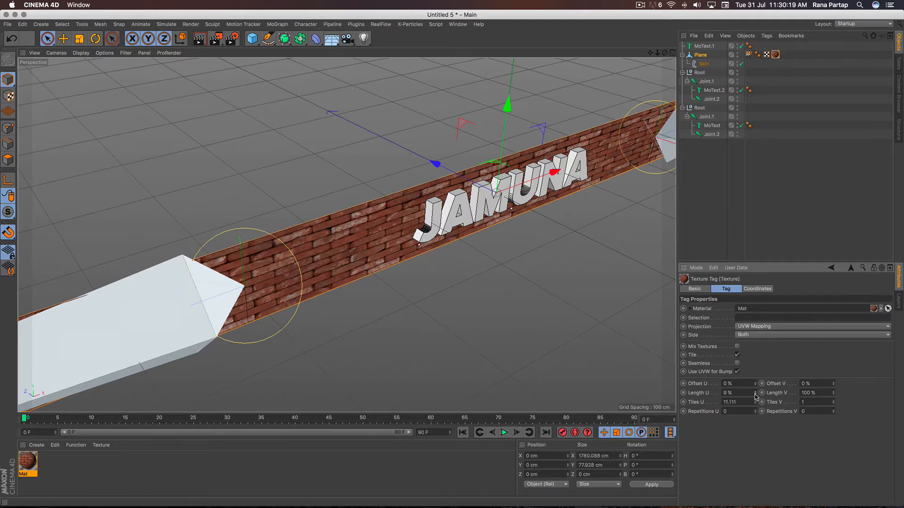
click(755, 395)
click(755, 394)
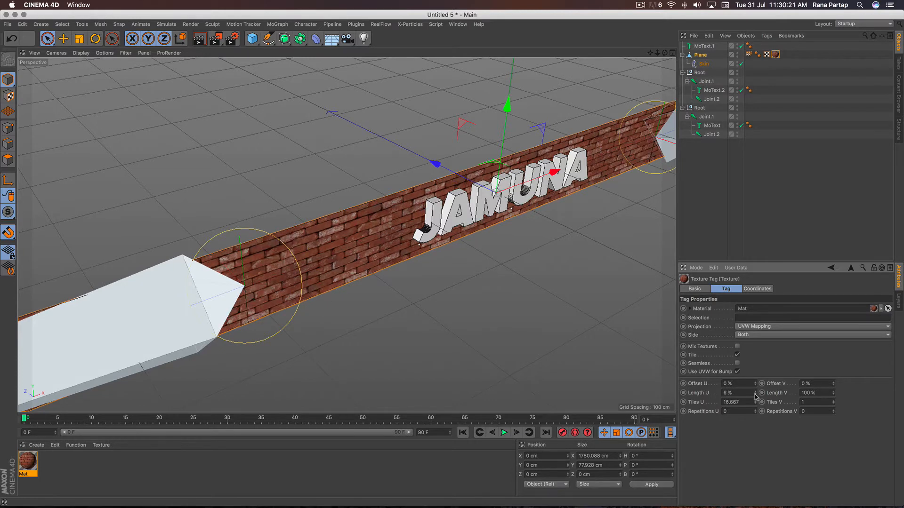
click(755, 394)
- Select the GANGA bone's Root for rotation and extend the project length and preview range to 120 frames
alt+drag(434, 309, 428, 255)
alt+drag(420, 286, 417, 278)
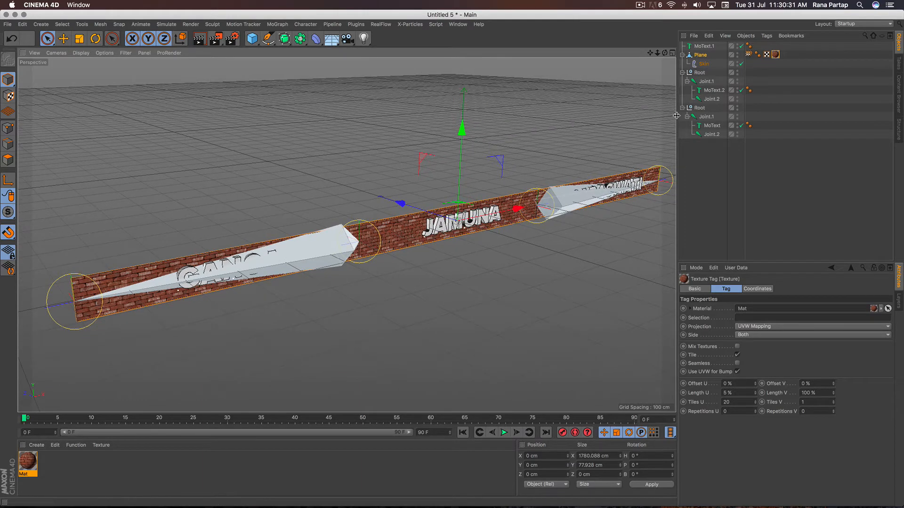
click(699, 108)
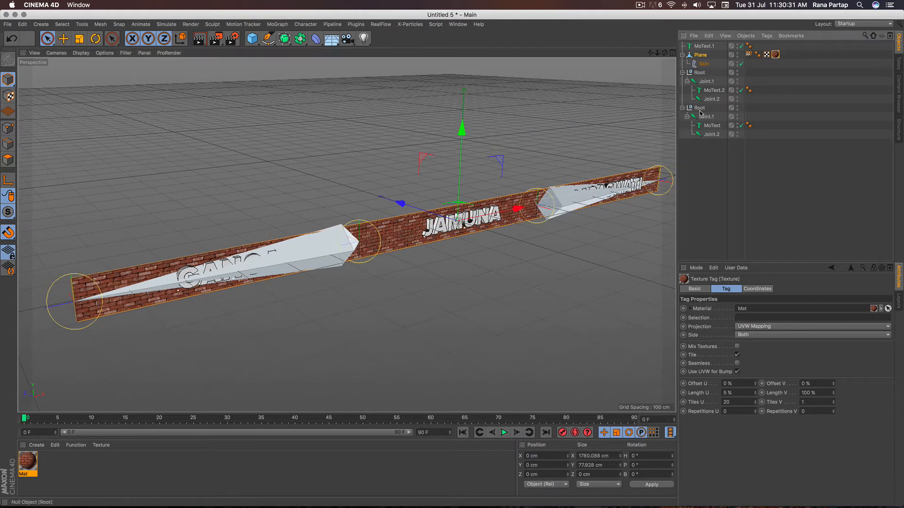
click(95, 38)
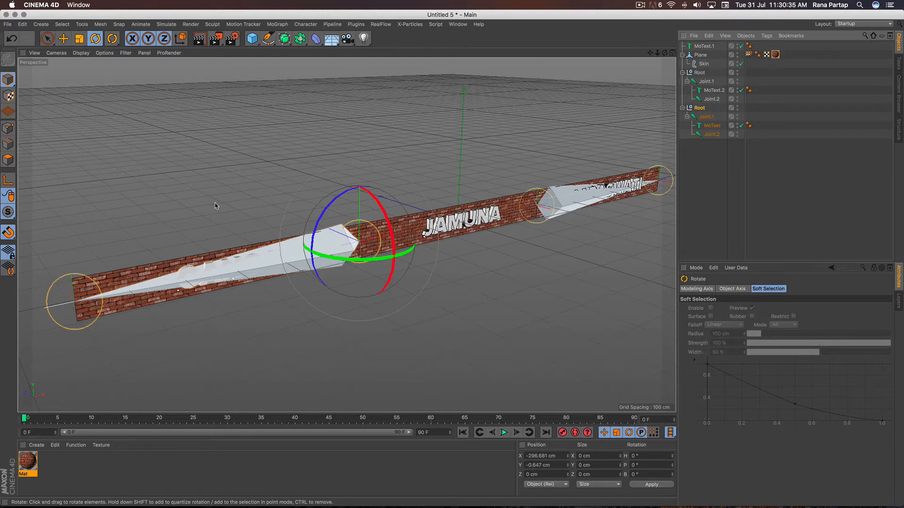
double_click(422, 433)
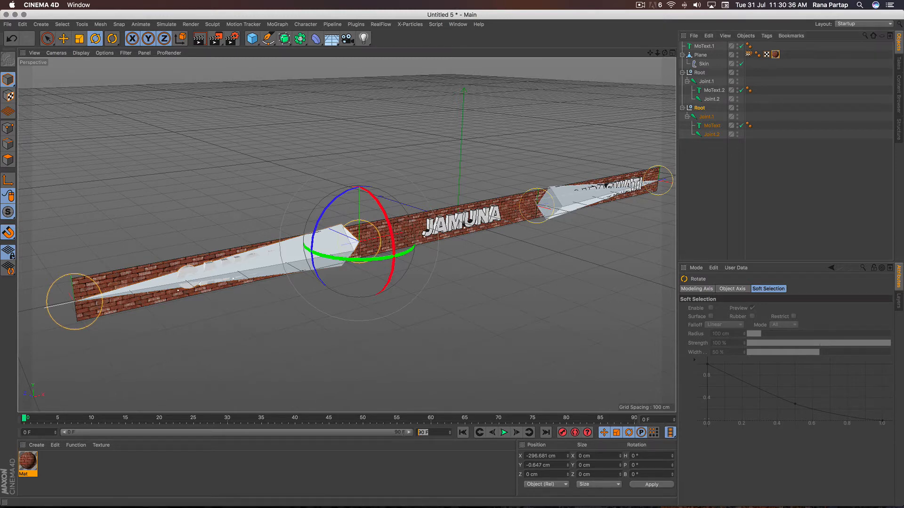
click(416, 455)
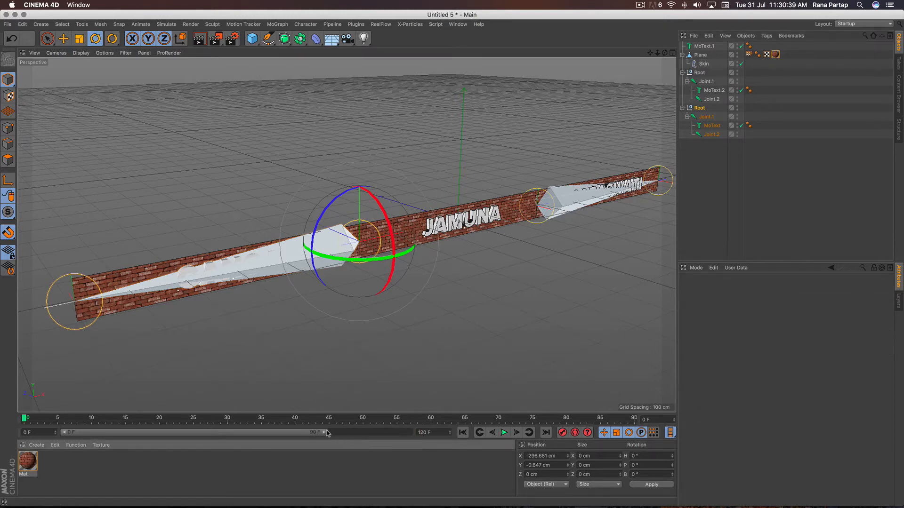
drag(325, 433, 410, 433)
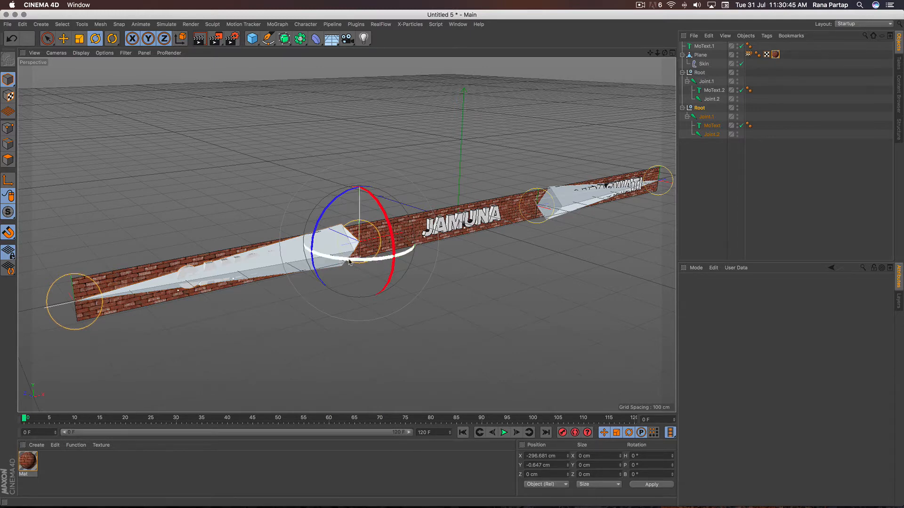
- Keyframe the GANGA bone's Root with a heading of about 170° at frame 0 and about -82° at frame 100
drag(333, 259, 521, 188)
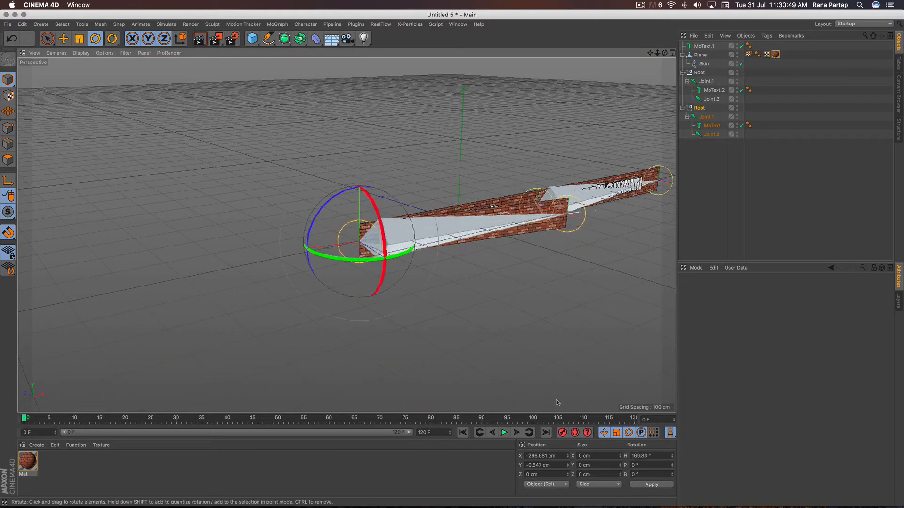
click(563, 432)
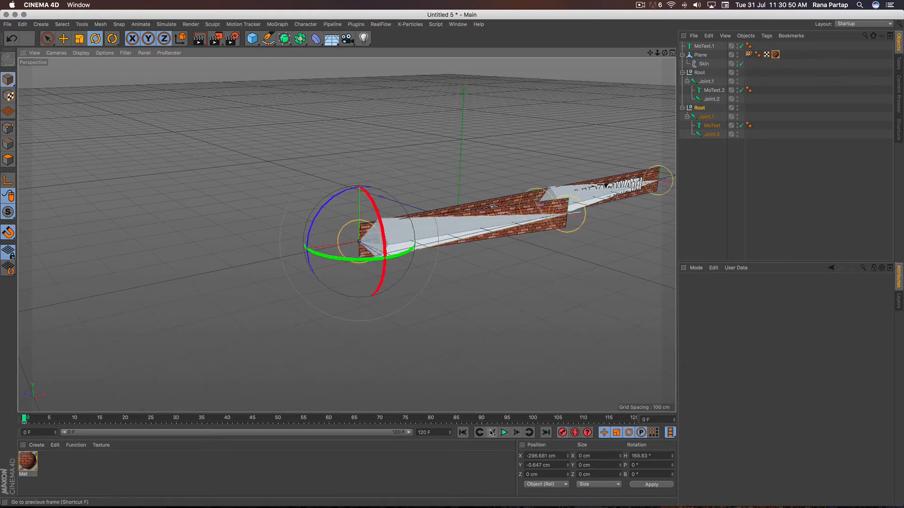
click(532, 419)
drag(408, 260, 408, 215)
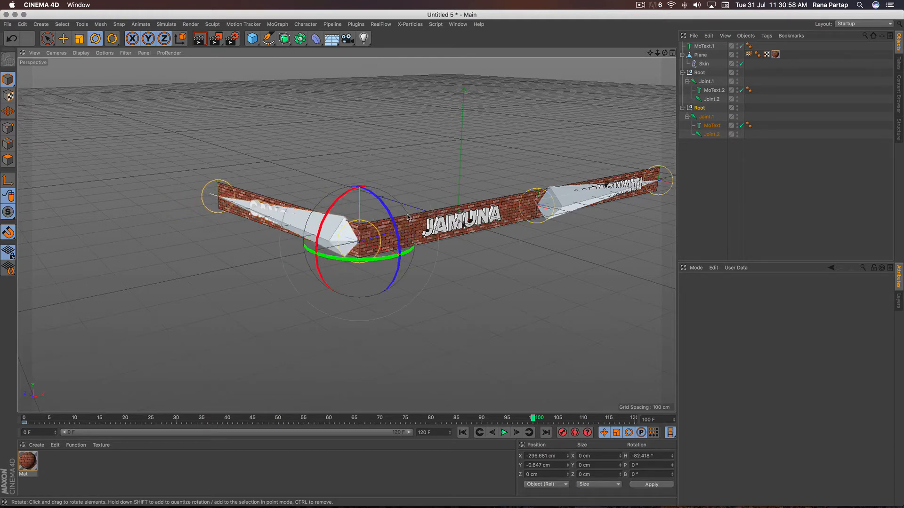
click(564, 434)
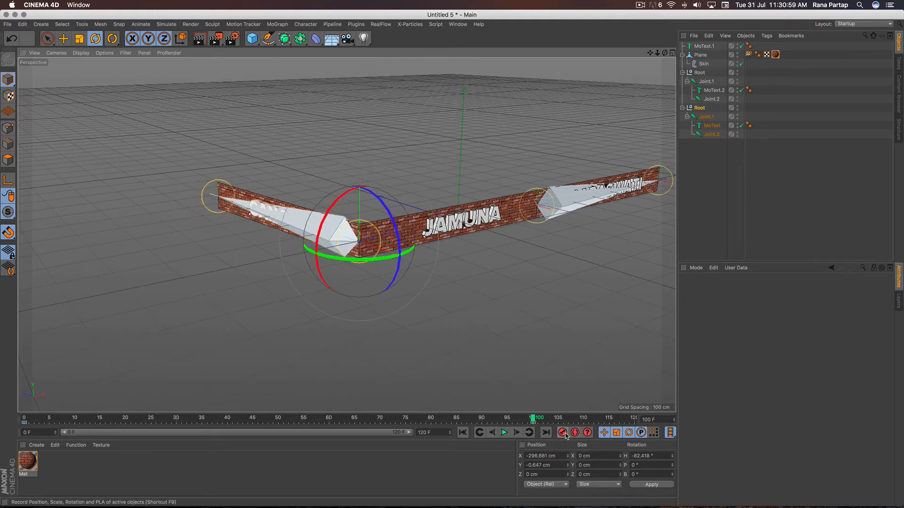
- Set the GANGA Root's keyframes at frames 0 and 100 to Linear interpolation and play back the unfolding
click(24, 423)
click(772, 302)
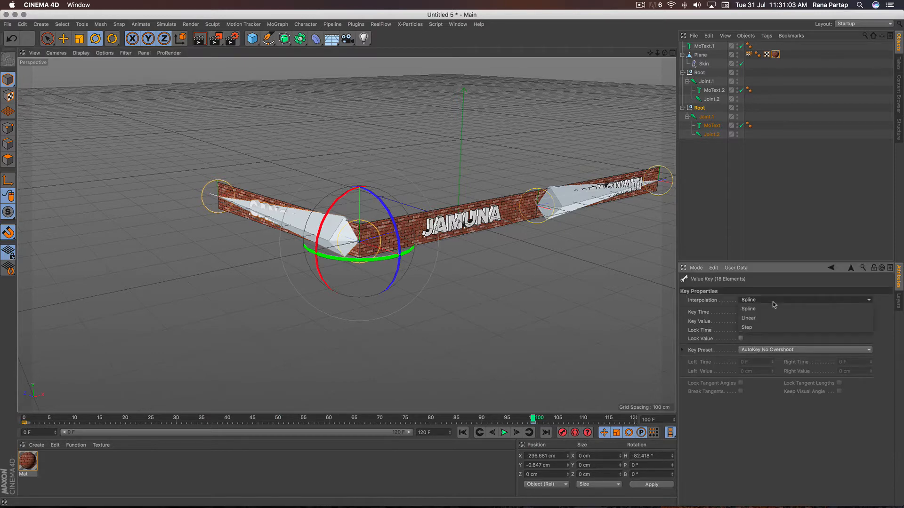
click(773, 318)
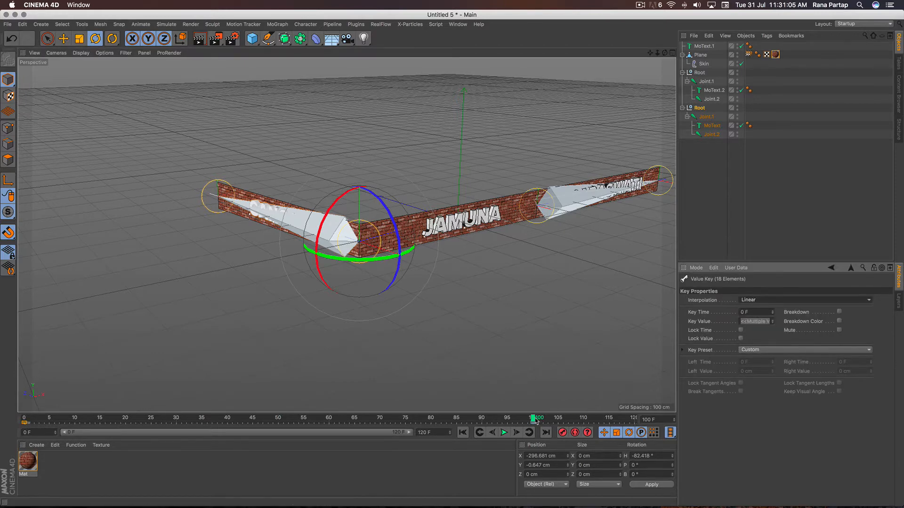
click(533, 423)
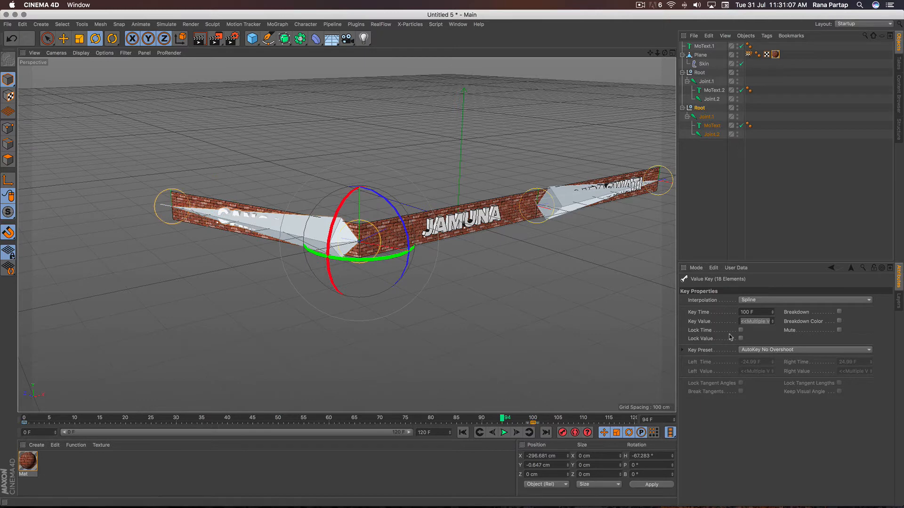
click(772, 301)
click(767, 319)
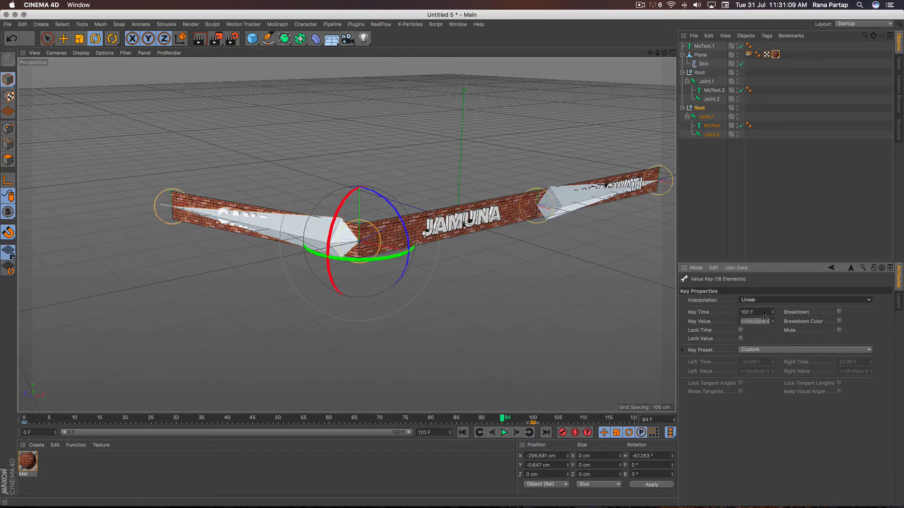
click(502, 433)
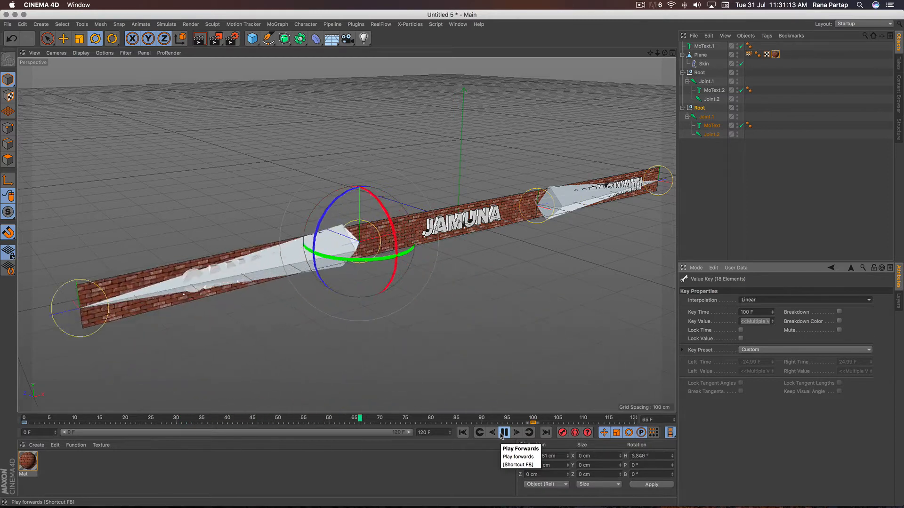
click(503, 433)
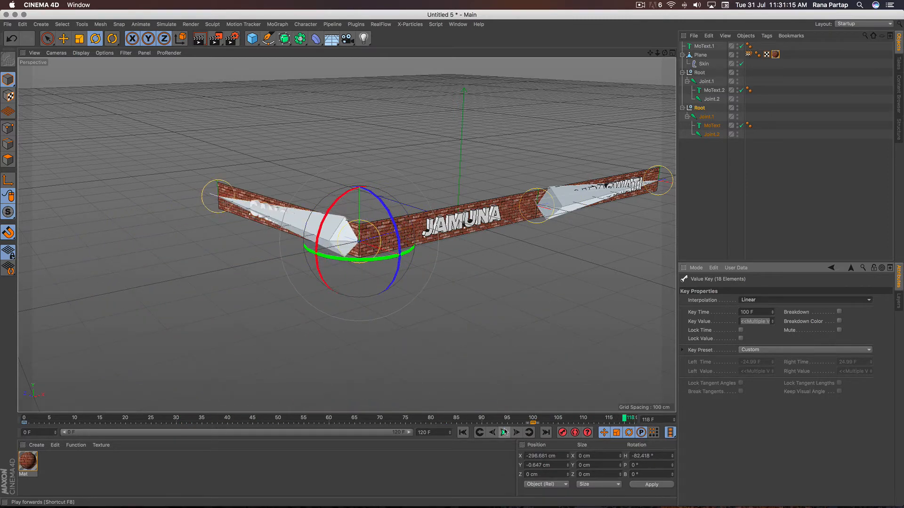
- Keyframe the SARASWATI bone's Root at a heading of about -100° at frame 100, and rotate it to about 169° at frame 0
click(532, 419)
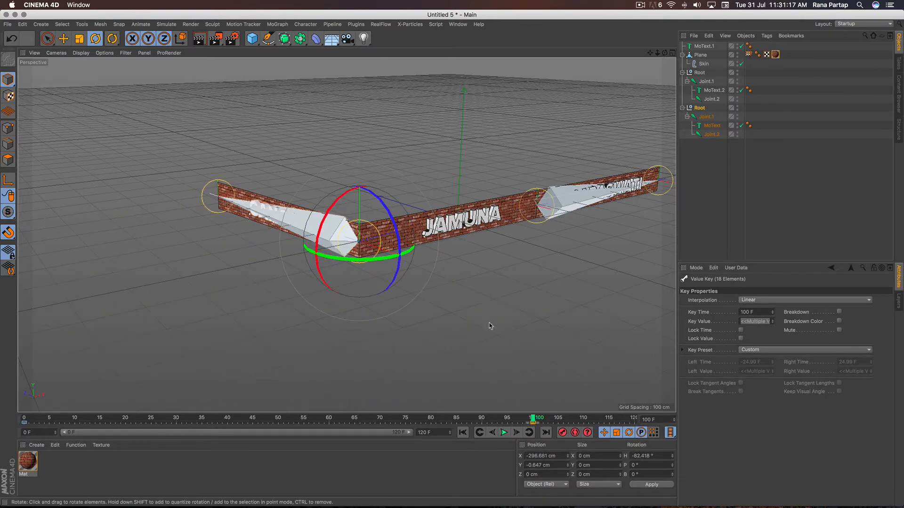
click(699, 73)
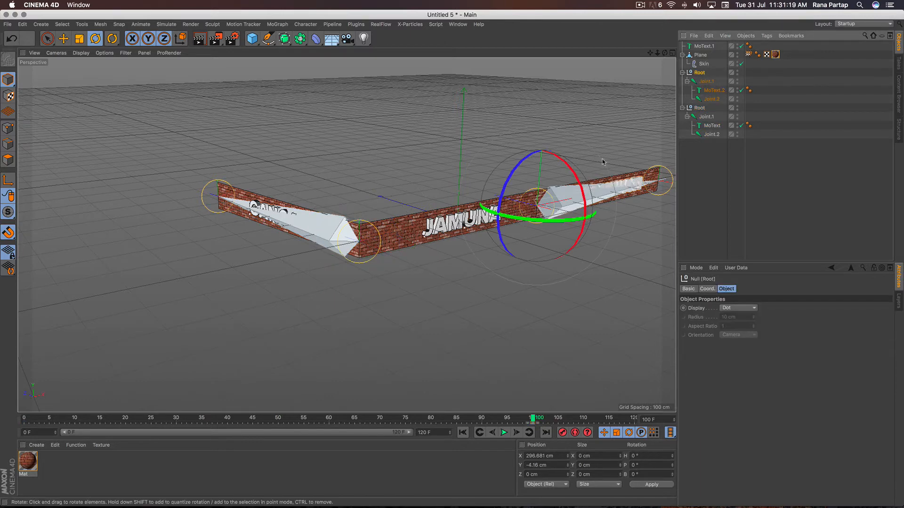
drag(566, 225, 476, 207)
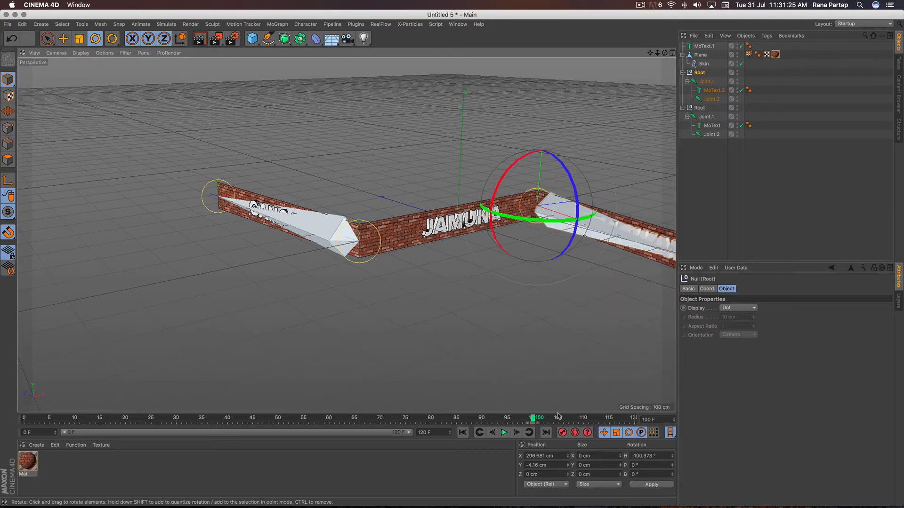
click(563, 433)
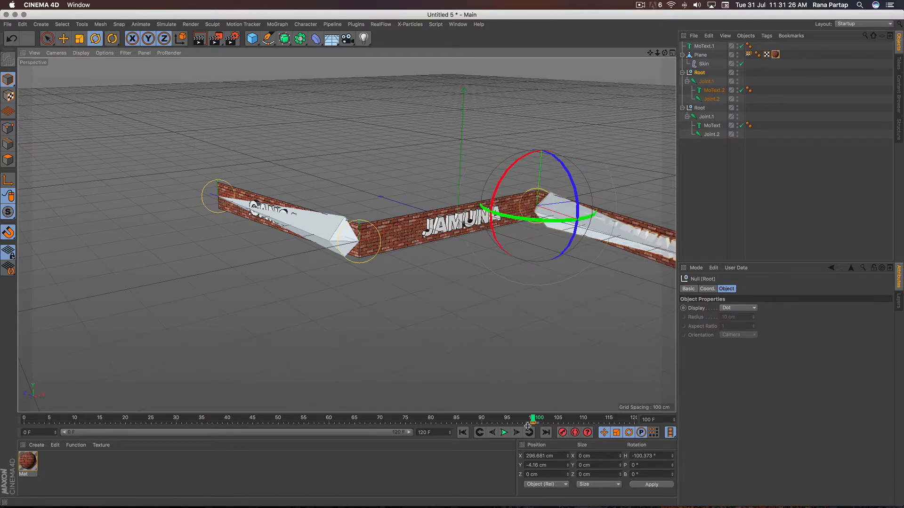
click(463, 432)
drag(516, 227, 500, 200)
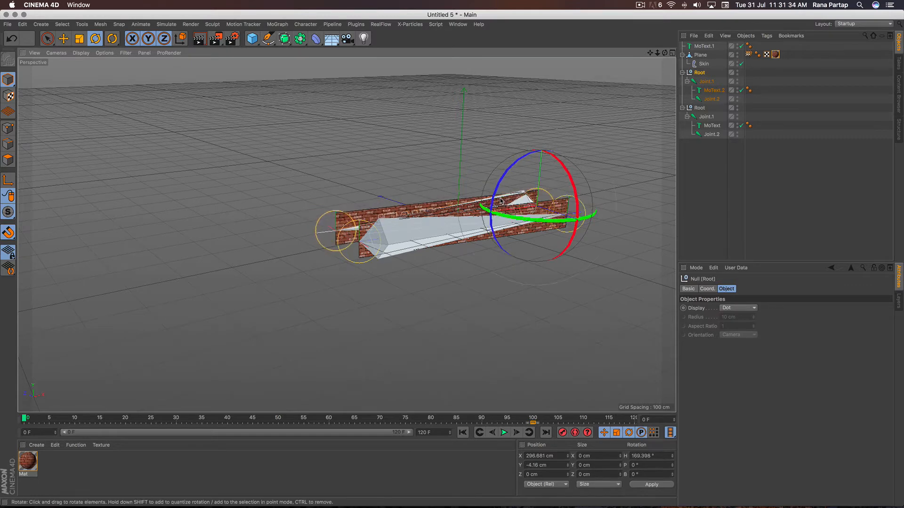
- Set the SARASWATI Root's keyframe at frame 100 to Linear interpolation
click(534, 425)
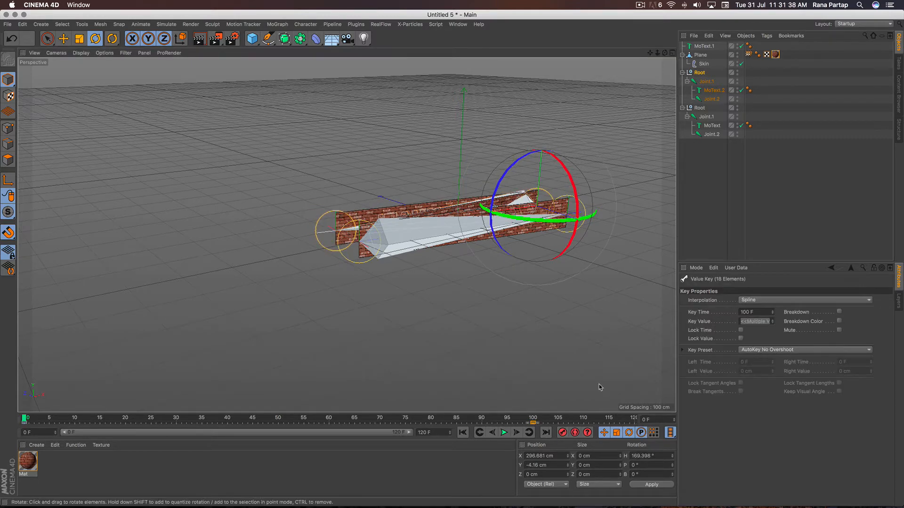
click(767, 300)
click(764, 319)
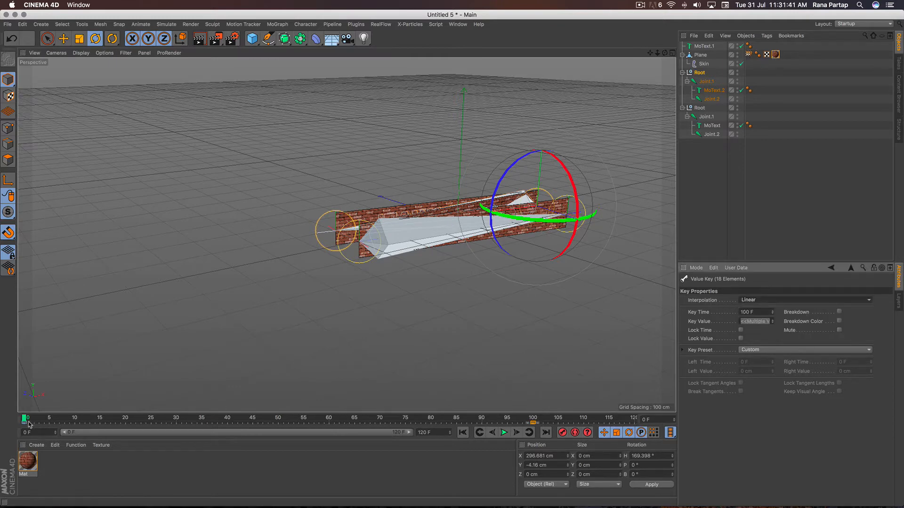
- Set the SARASWATI Root's keyframe at frame 0 to Linear interpolation and play back the unfolding
key(super+z)
click(767, 300)
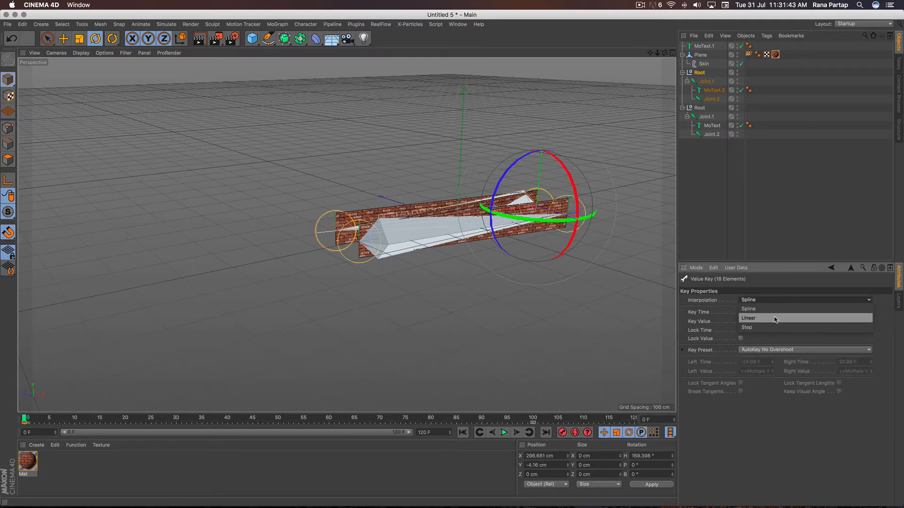
click(775, 318)
click(504, 433)
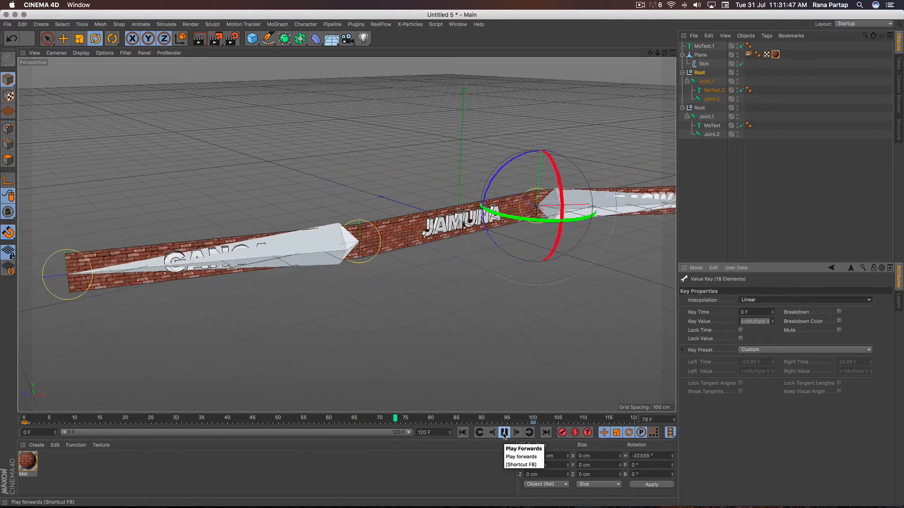
click(504, 433)
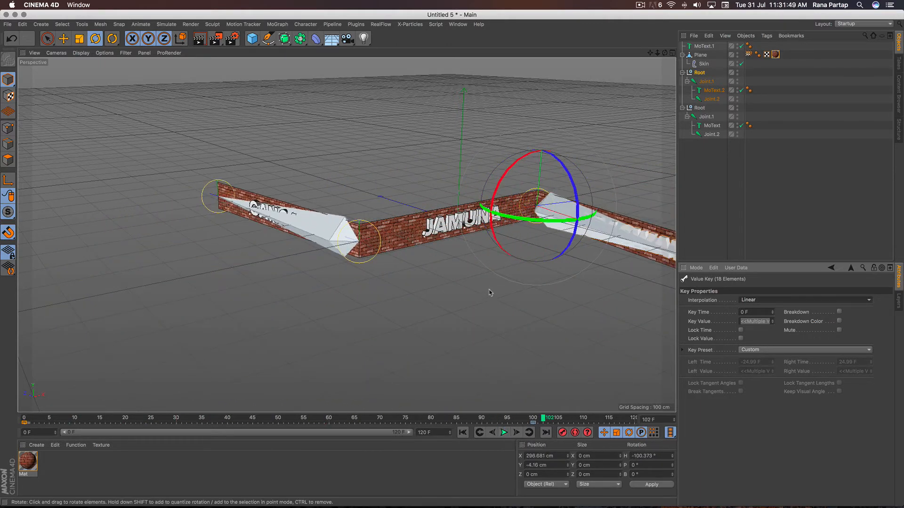
- Render a viewport preview of the unfolded brick wall and play back the animation from frame 0
alt+drag(493, 285, 463, 288)
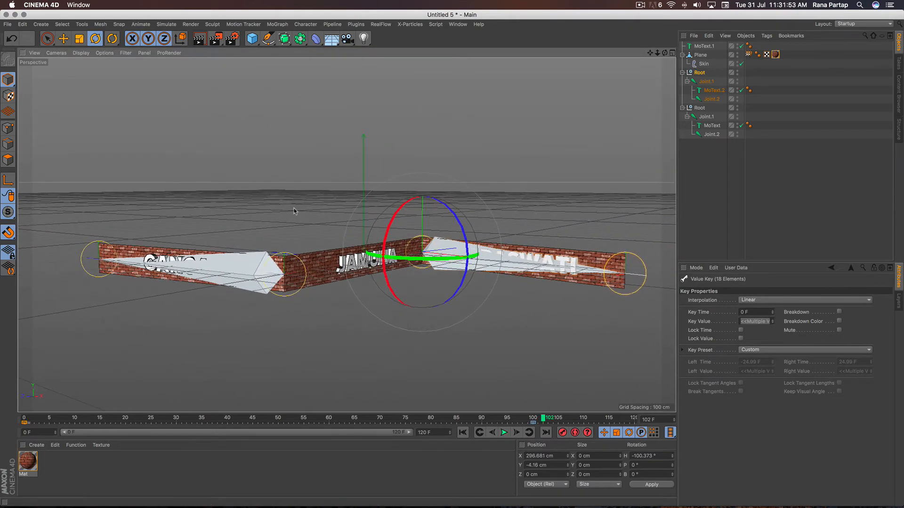
key(9)
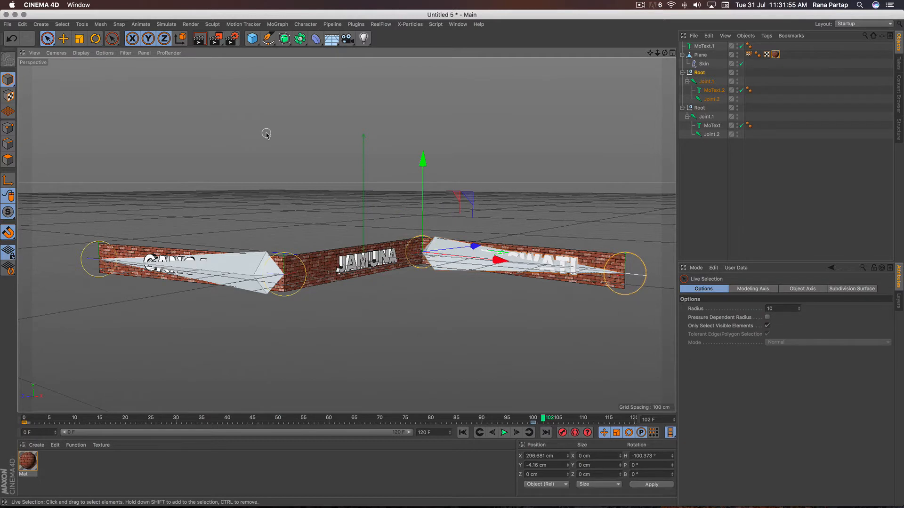
click(199, 39)
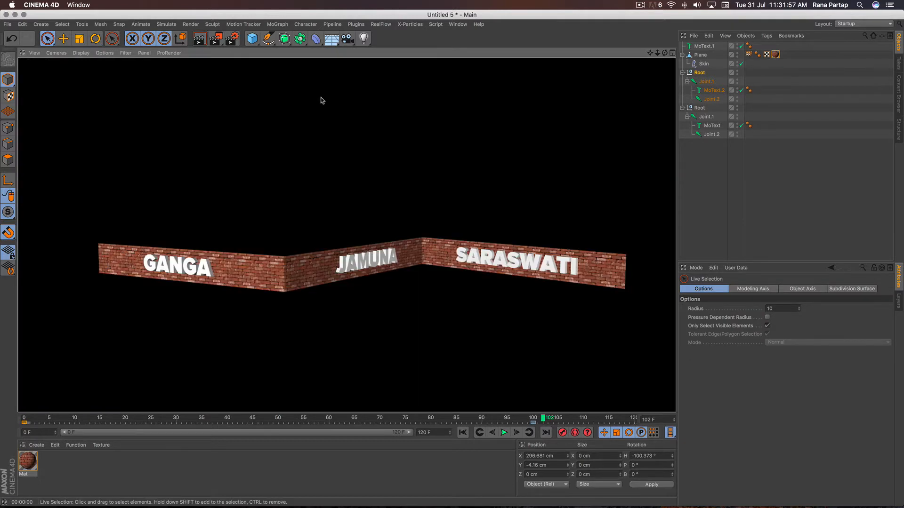
click(321, 100)
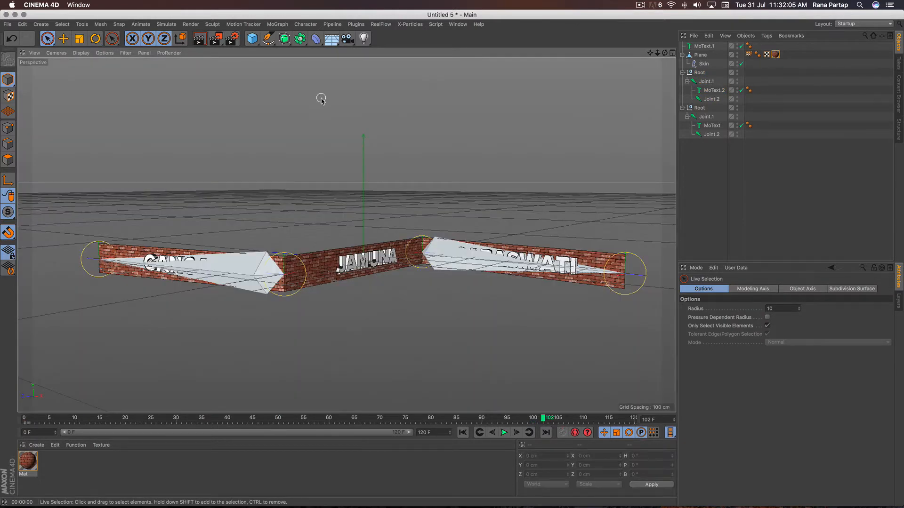
click(463, 432)
click(504, 432)
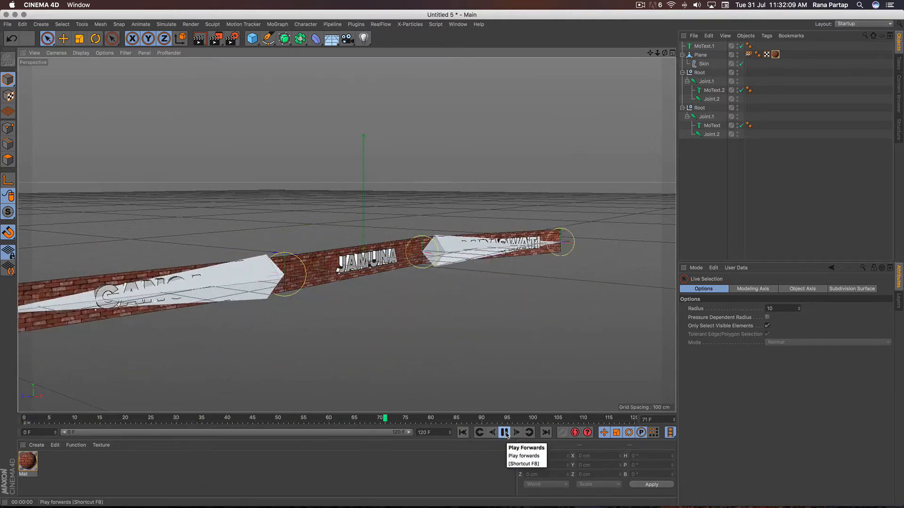
click(505, 433)
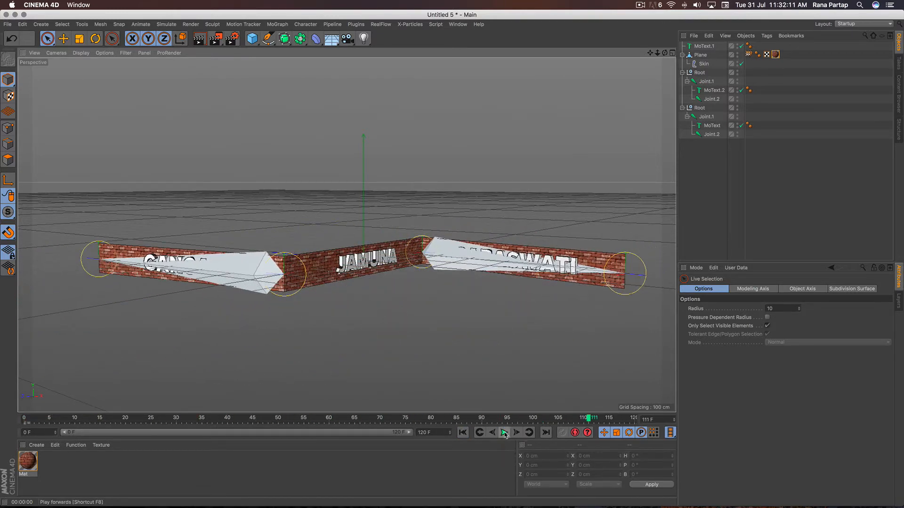
- Add a Target Camera at frame 100 and look through it
click(531, 419)
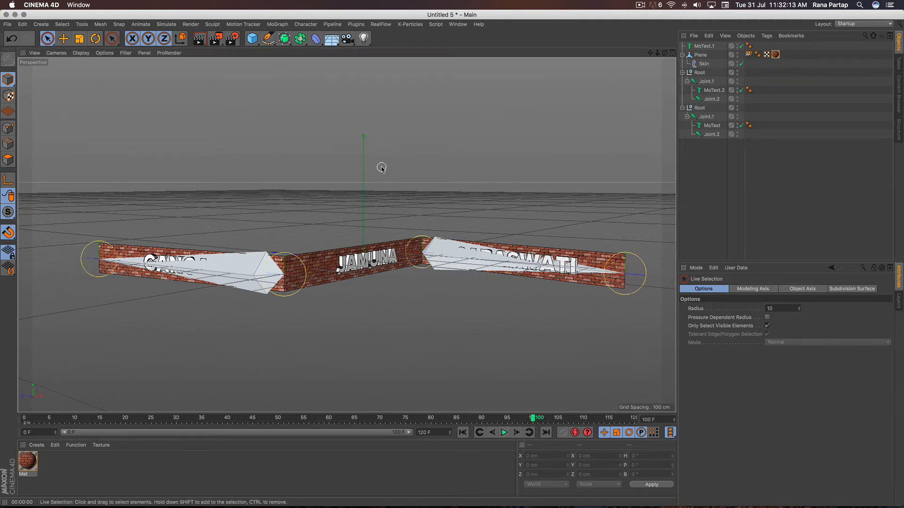
click(347, 38)
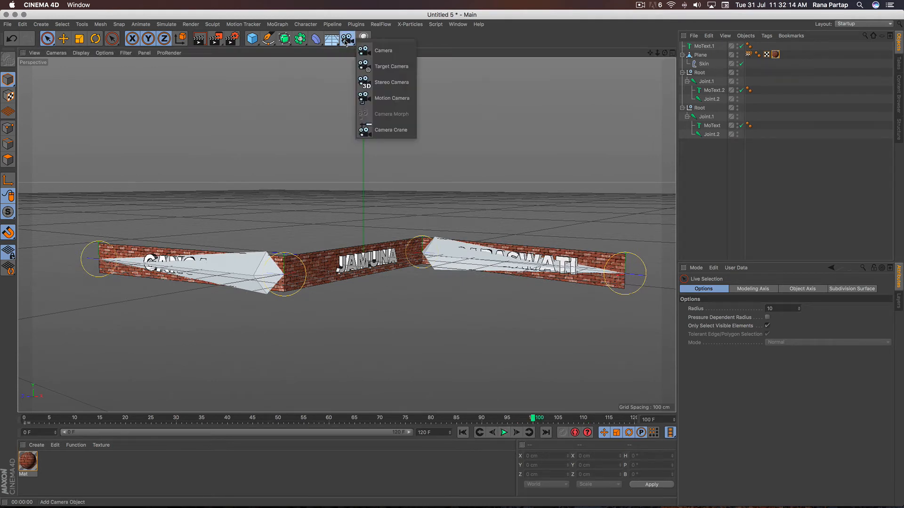
click(403, 73)
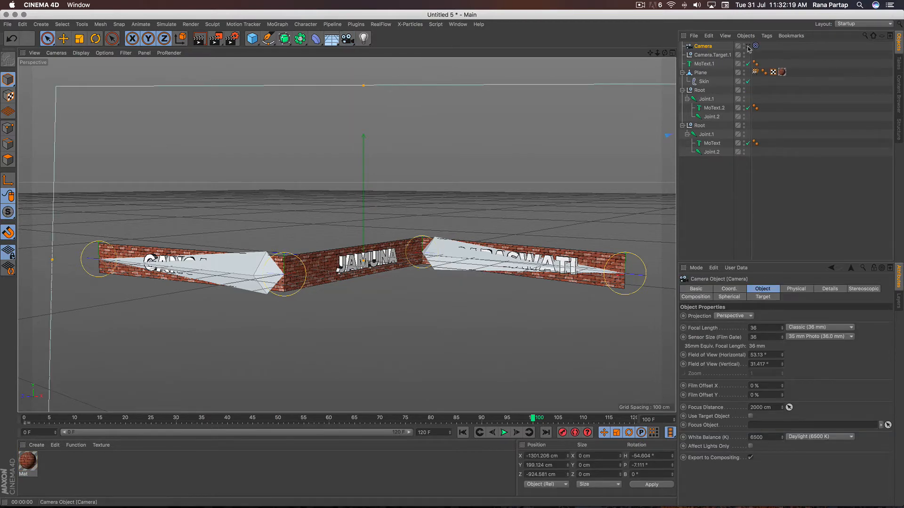
click(747, 46)
- Add a Null at the origin and assign it as the Target Object of the camera's Target tag
click(252, 39)
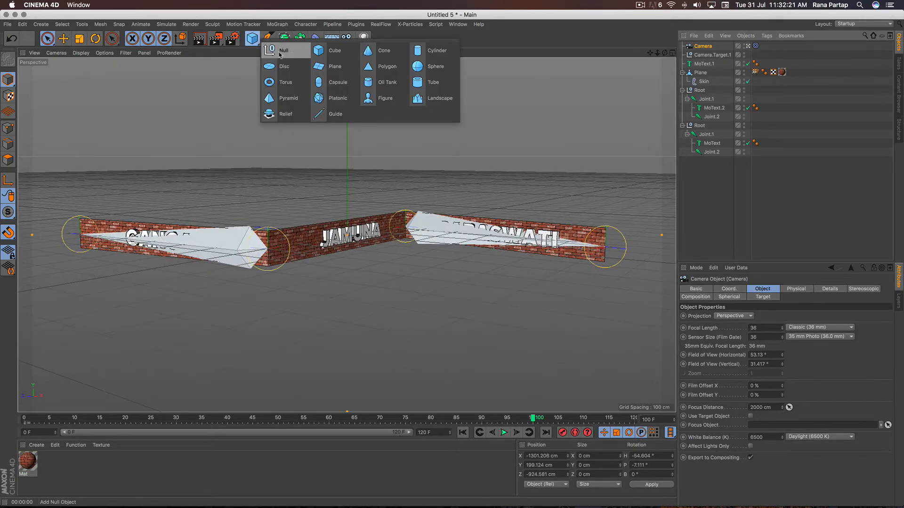
click(284, 51)
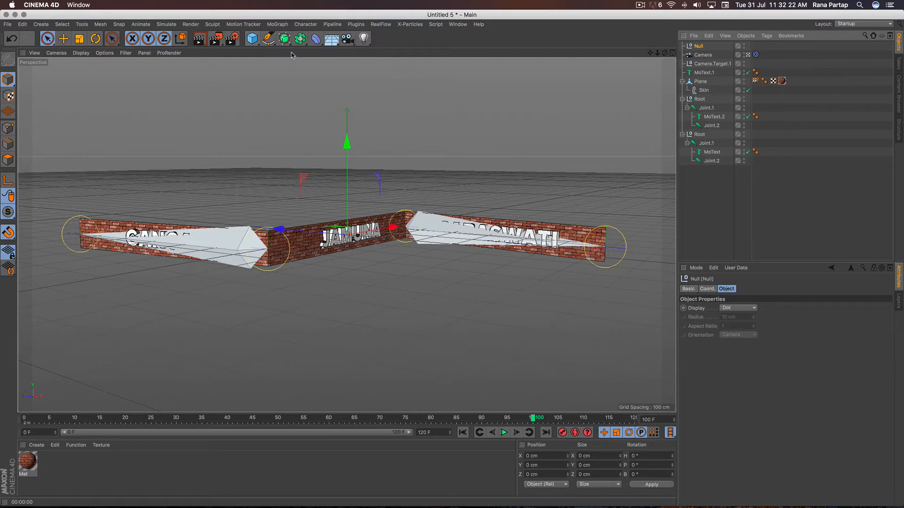
click(756, 55)
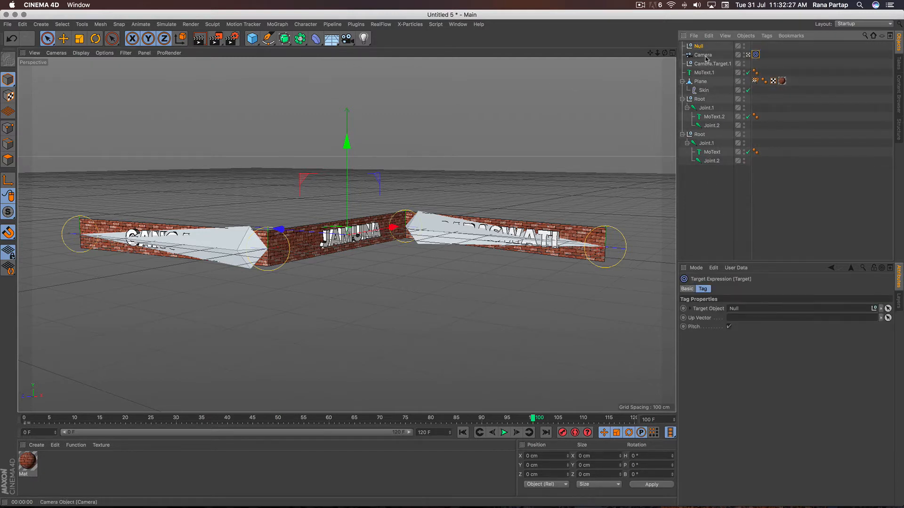
- Keyframe the camera's current view at frame 100, and at frame 0 orbit it to a heading of about 32° and keyframe it
click(704, 56)
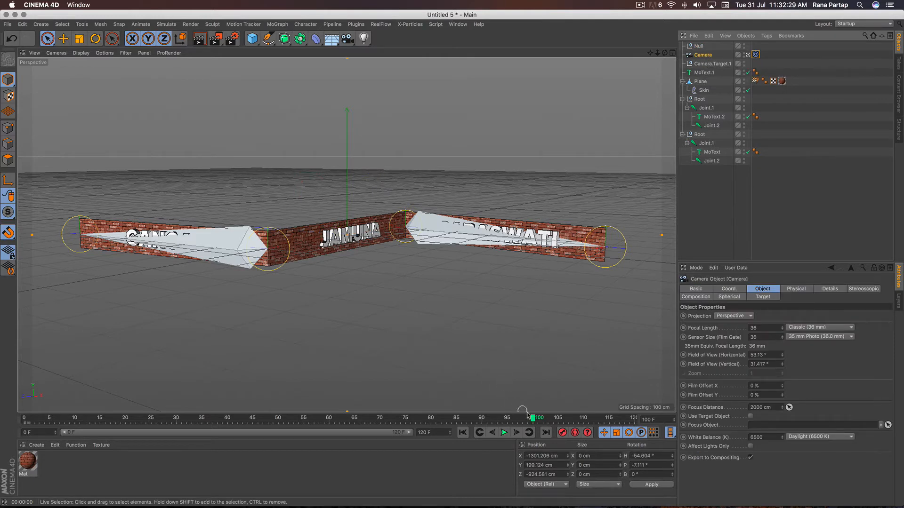
click(464, 433)
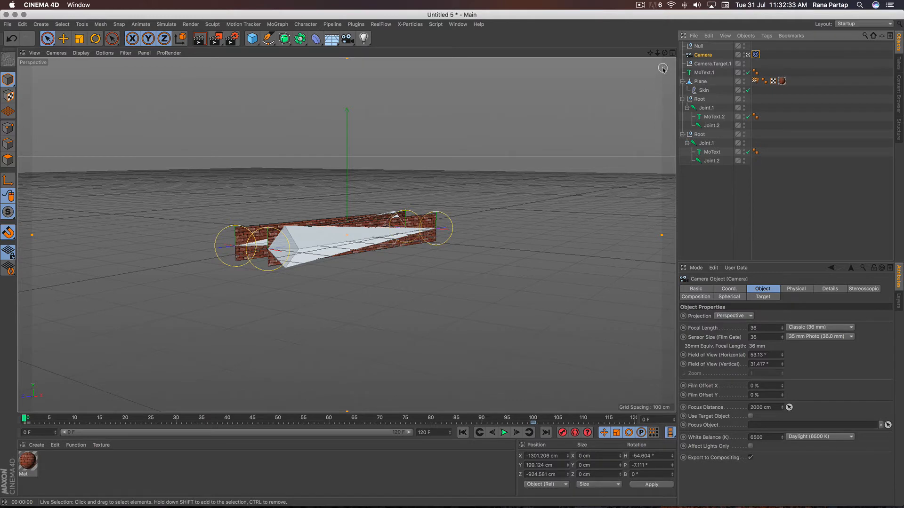
drag(665, 53, 518, 50)
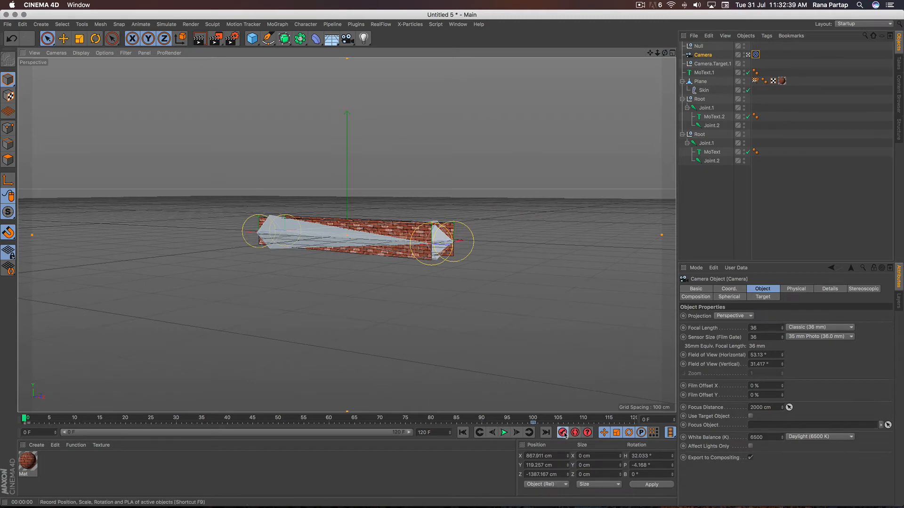
- Set the camera's keyframes at frames 100 and 0 to Linear interpolation and play back the camera move
click(533, 422)
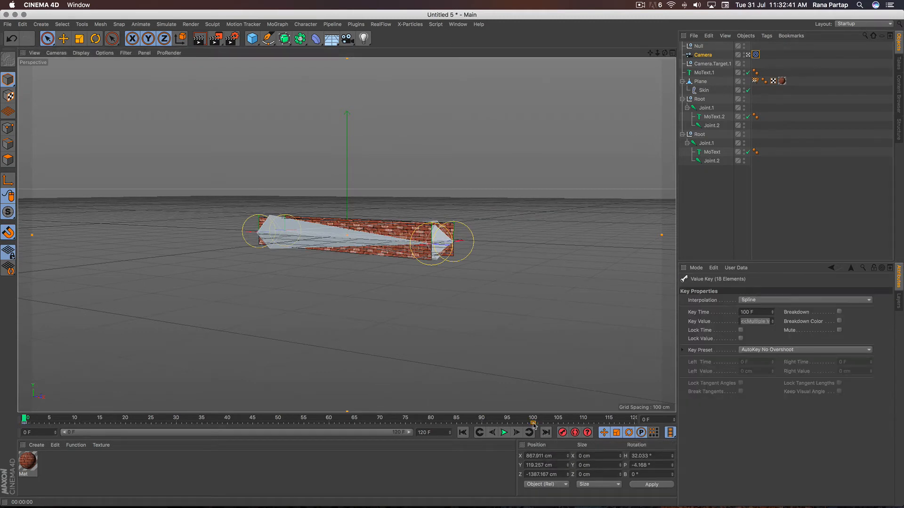
click(765, 303)
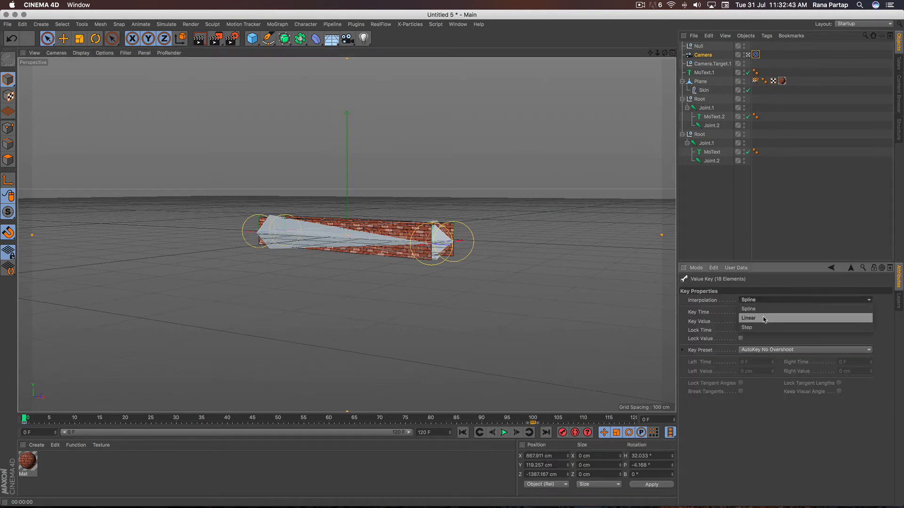
click(765, 319)
click(27, 423)
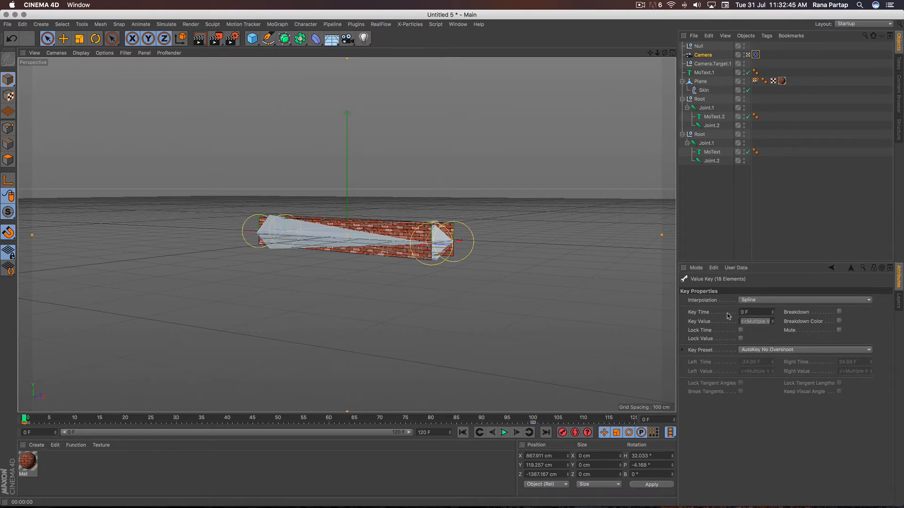
click(775, 300)
click(773, 318)
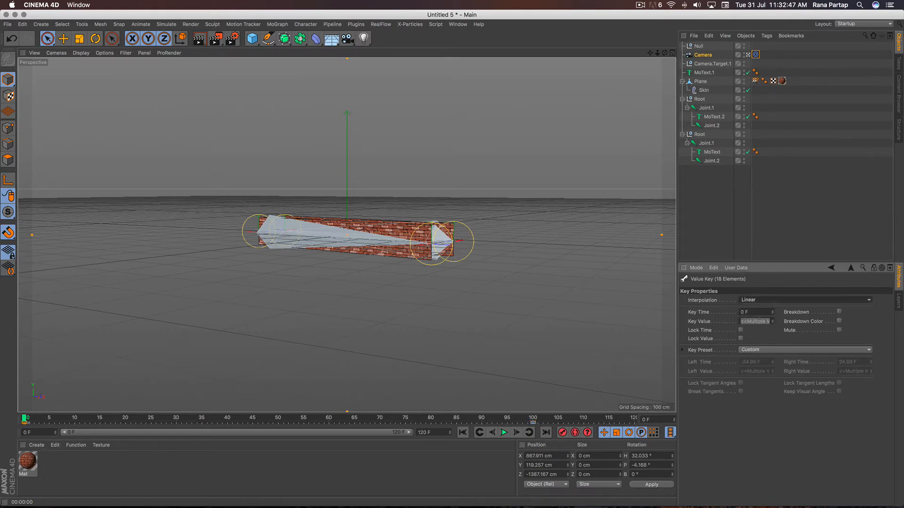
click(504, 433)
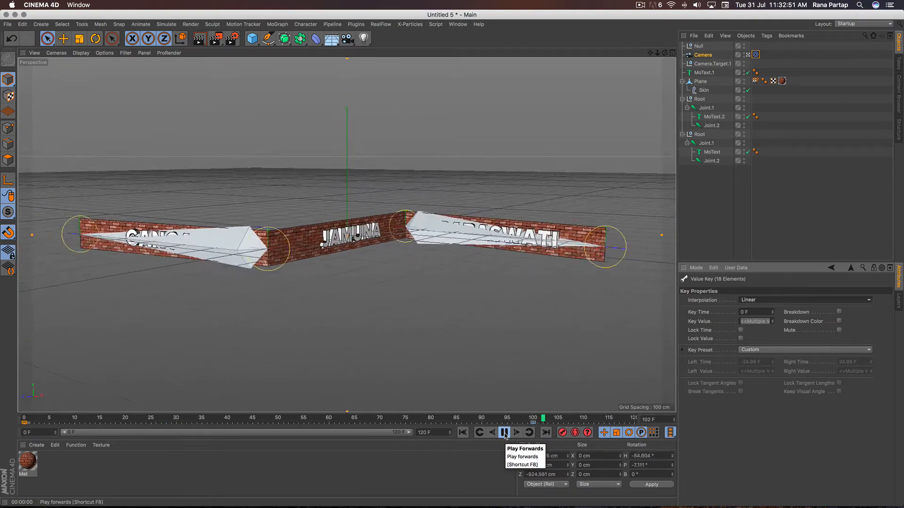
click(505, 433)
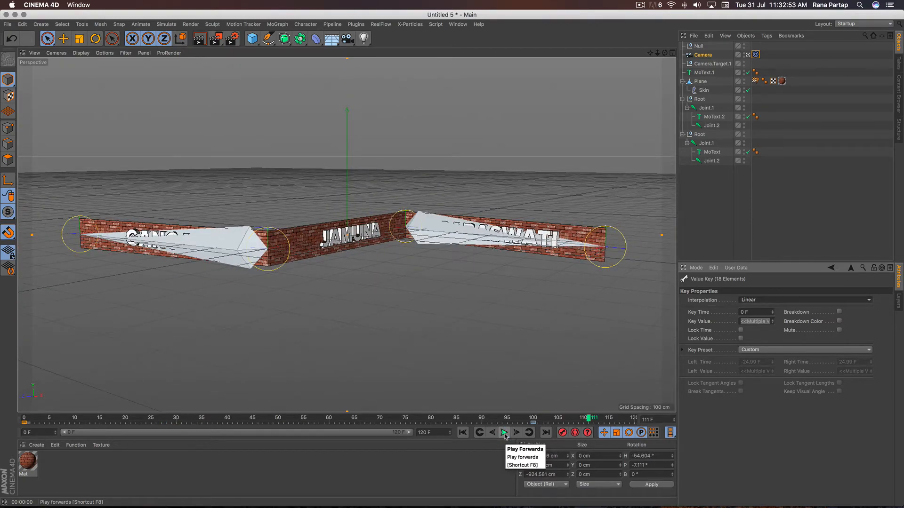
- Leave the camera view and add a Cloth Surface as the parent of the brick Plane
click(749, 56)
alt+right_drag(370, 279, 371, 272)
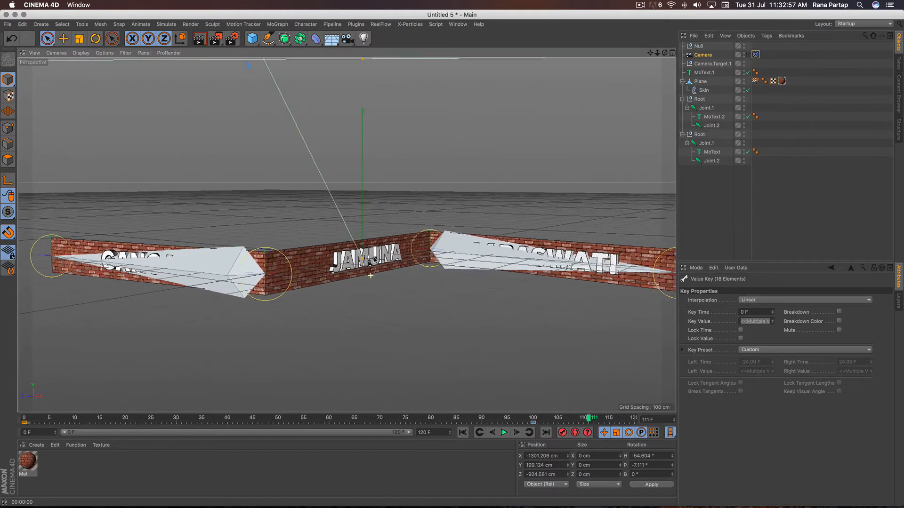
alt+drag(325, 256, 344, 281)
alt+right_drag(323, 256, 355, 186)
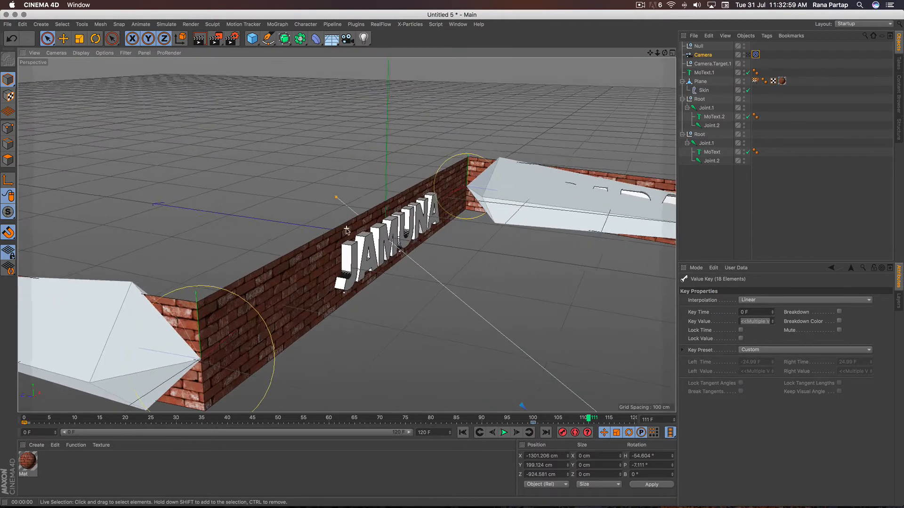
alt+drag(311, 238, 314, 267)
alt+right_drag(315, 266, 319, 252)
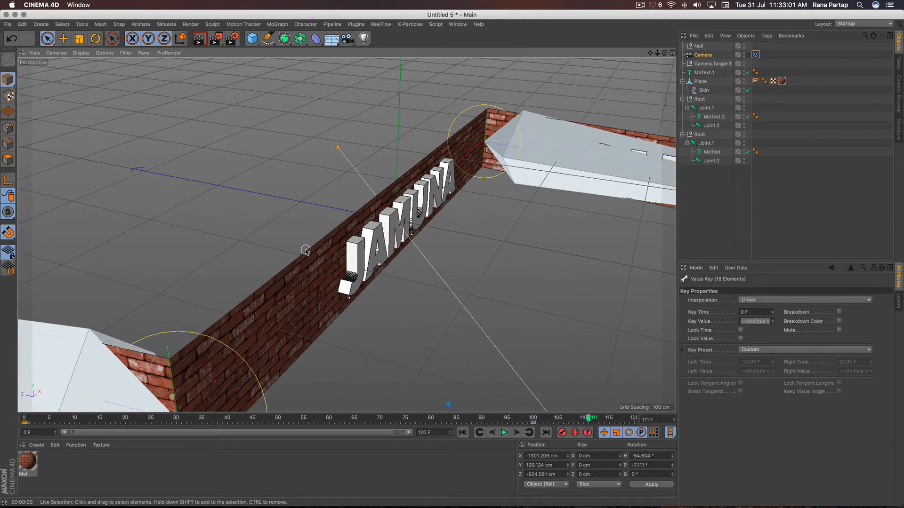
click(702, 82)
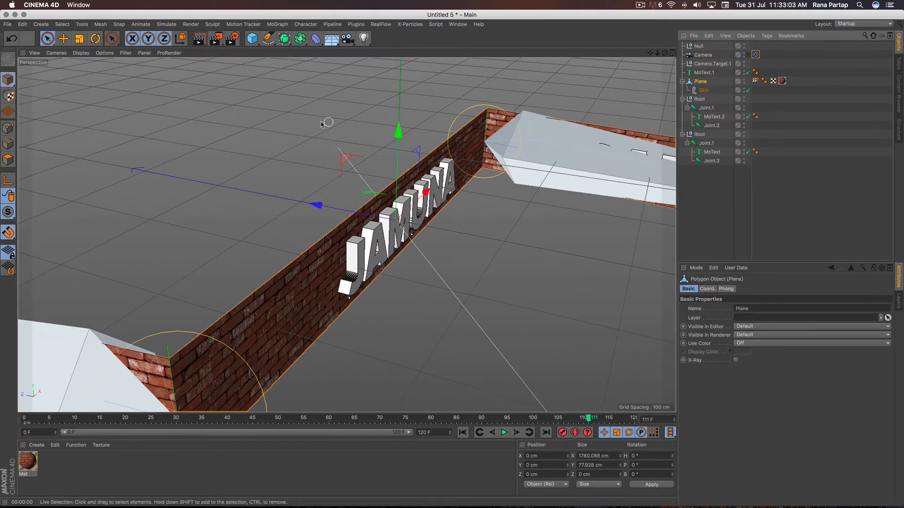
click(166, 24)
mouse_move(179, 37)
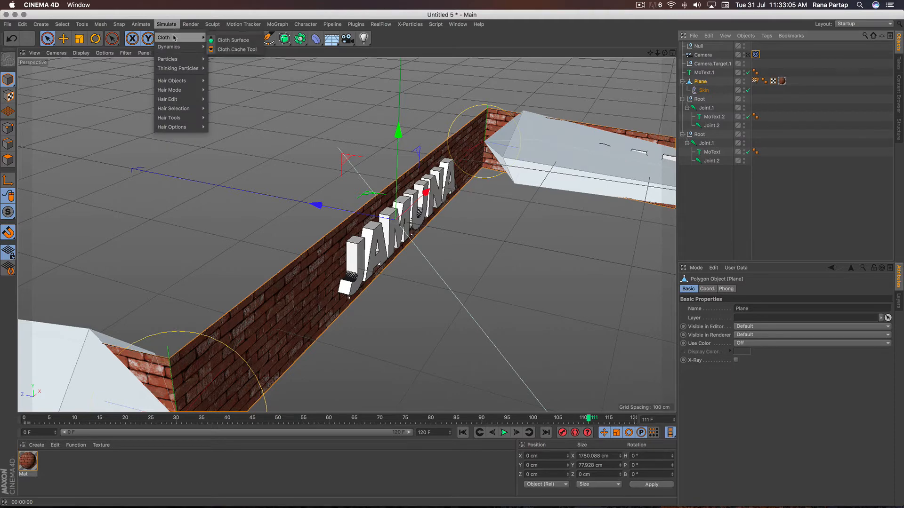
alt+click(242, 42)
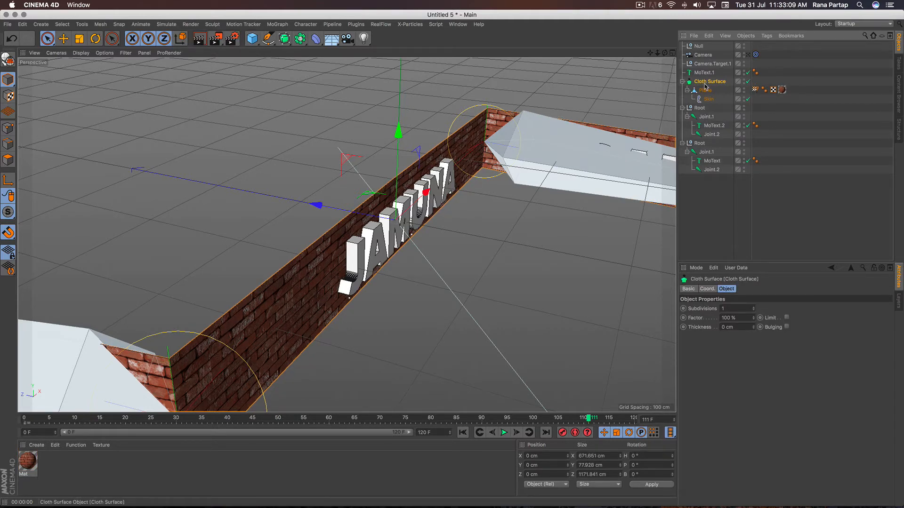
- Set the Cloth Surface's thickness to -3 cm, checking the brick wall from a wider view
click(753, 328)
click(753, 328)
click(753, 329)
click(753, 328)
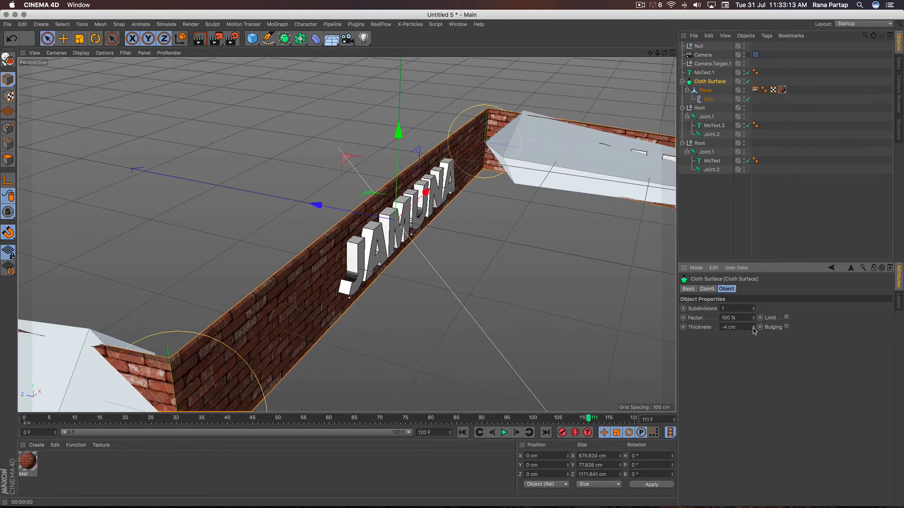
click(753, 328)
click(753, 329)
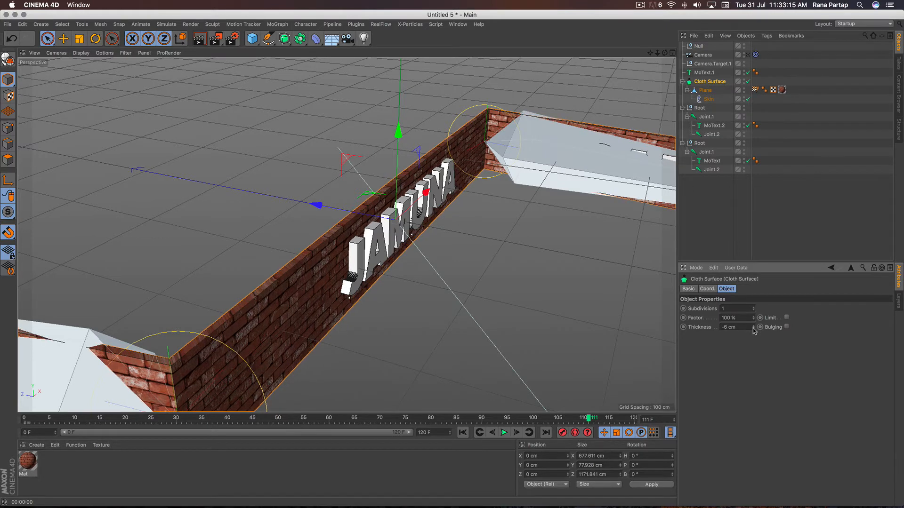
alt+drag(267, 312, 348, 289)
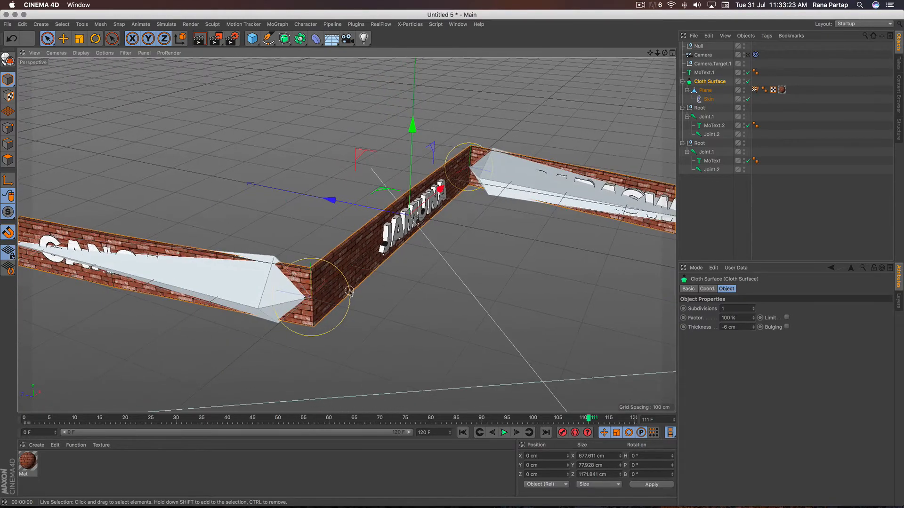
click(753, 329)
click(753, 328)
click(754, 326)
click(754, 326)
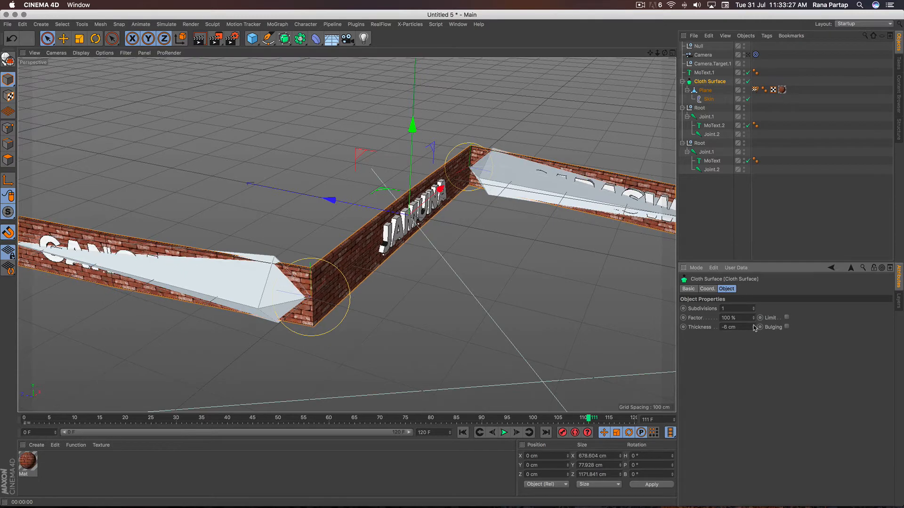
click(753, 326)
click(754, 326)
click(753, 326)
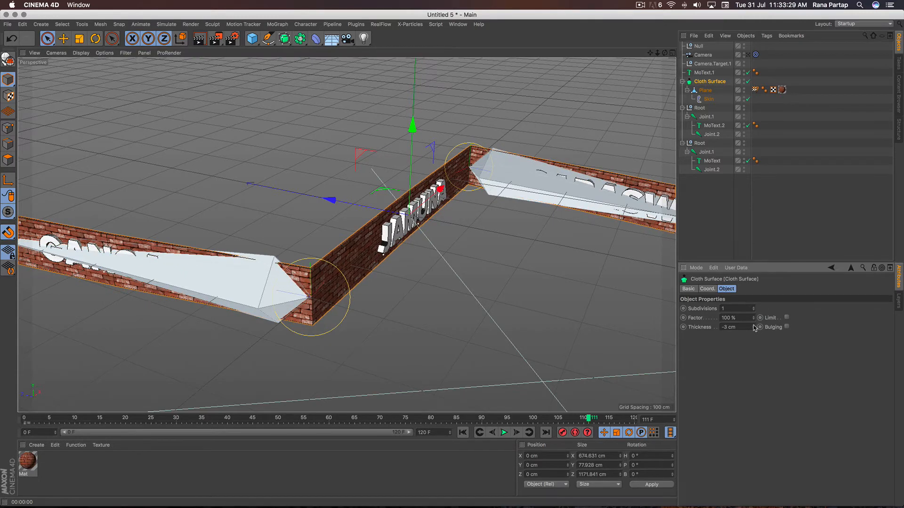
- Look through the scene camera, render a preview of the thickened brick wall, and deselect everything
scroll(386, 282, down, 3)
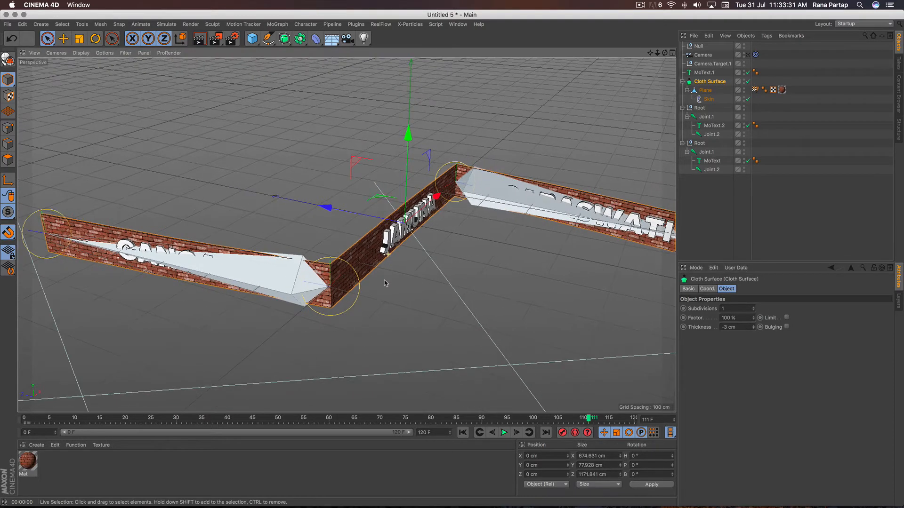
click(747, 55)
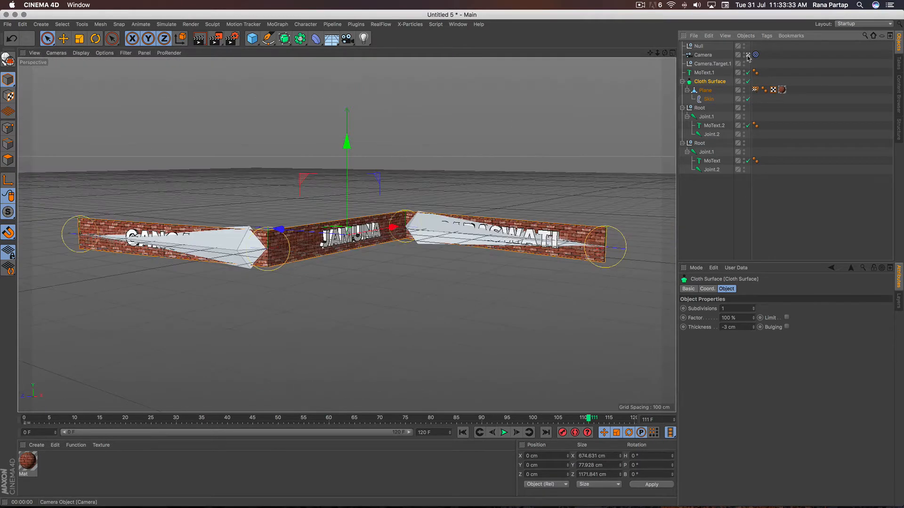
click(199, 39)
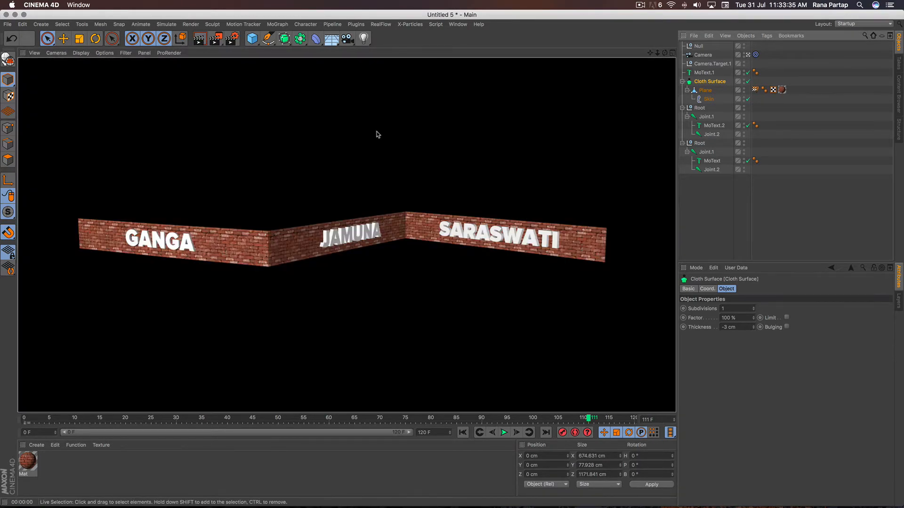
click(375, 134)
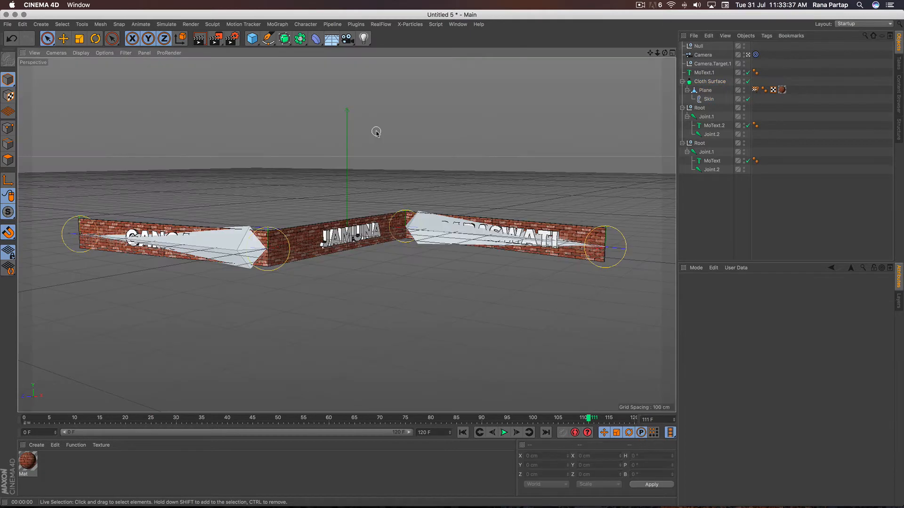
- Add a Floor, lower it to about Y -38.5 cm at the wall's base, and play back the animation
click(331, 38)
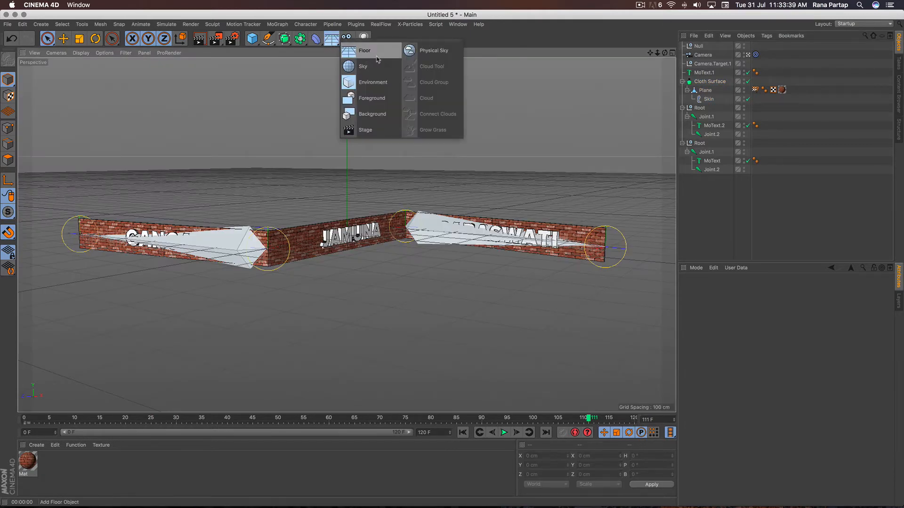
click(361, 48)
drag(347, 141, 349, 161)
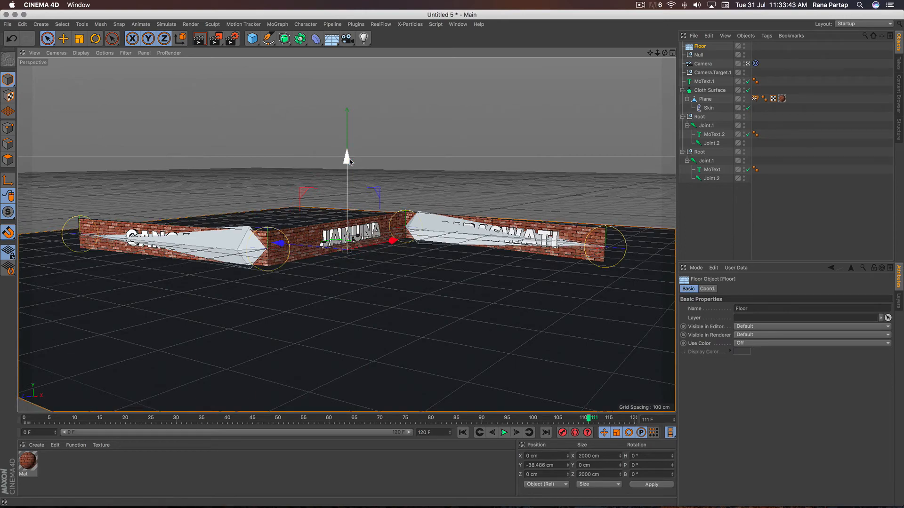
click(463, 432)
click(503, 432)
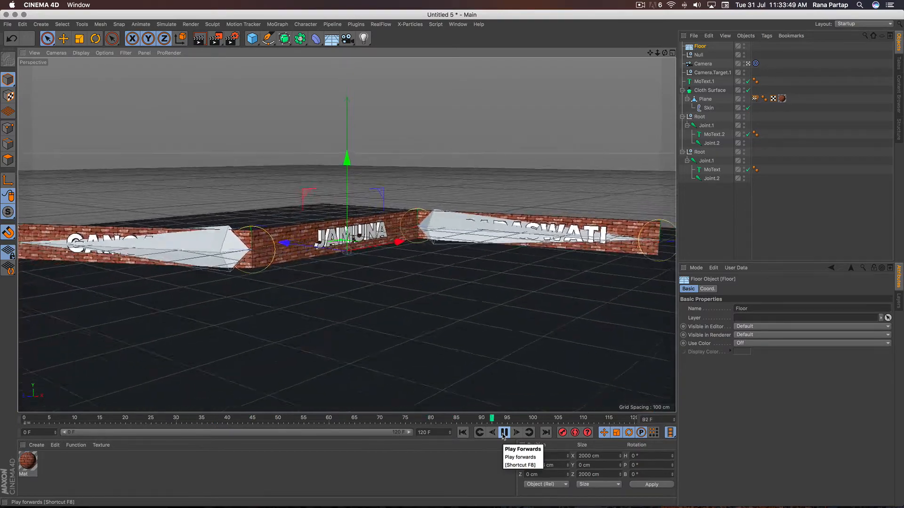
click(503, 432)
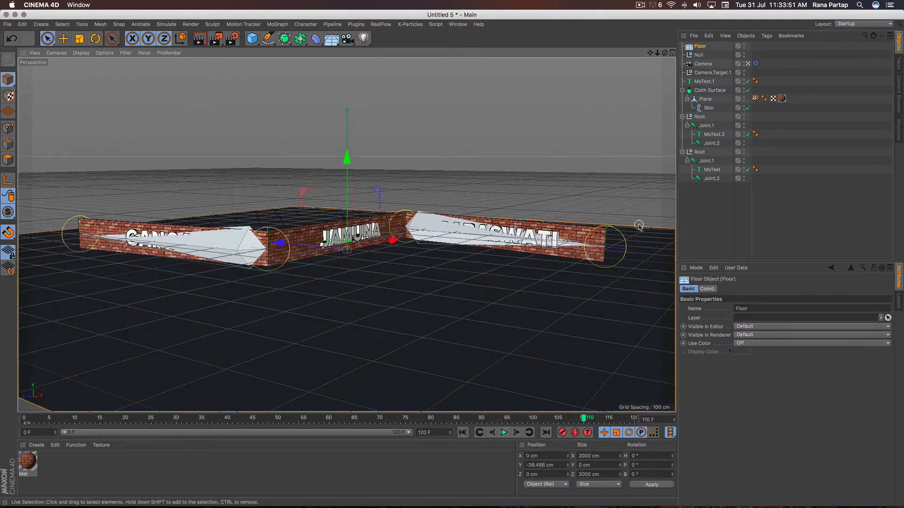
- Collapse the hierarchies and group MoText.1, the Cloth Surface and both Root objects under one null
click(682, 152)
click(682, 116)
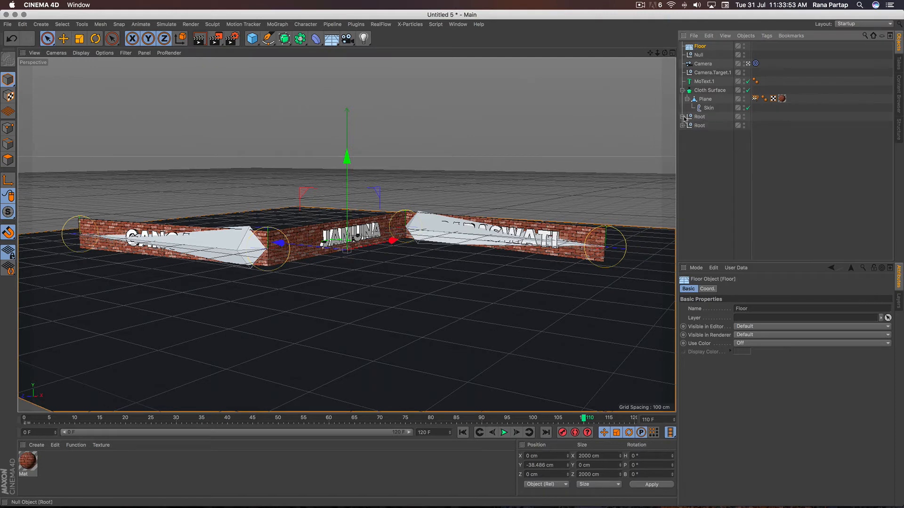
click(682, 90)
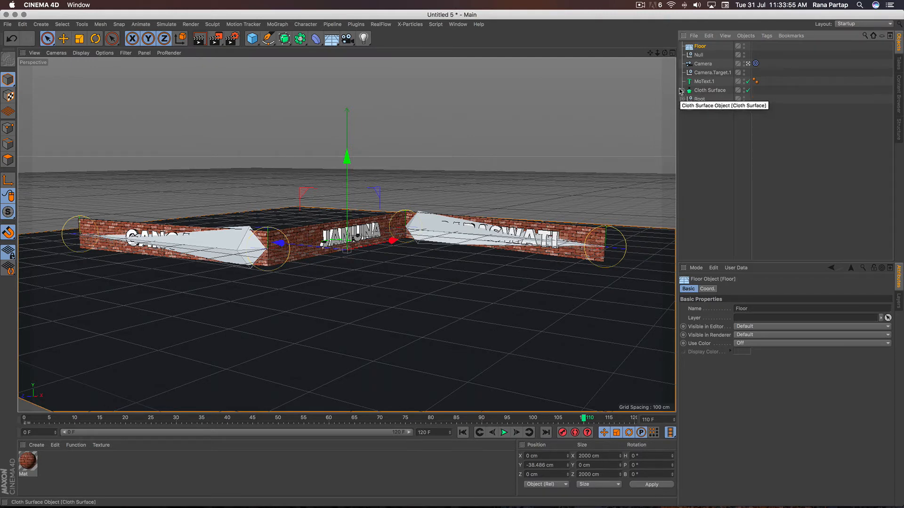
drag(703, 99, 709, 82)
right_click(709, 82)
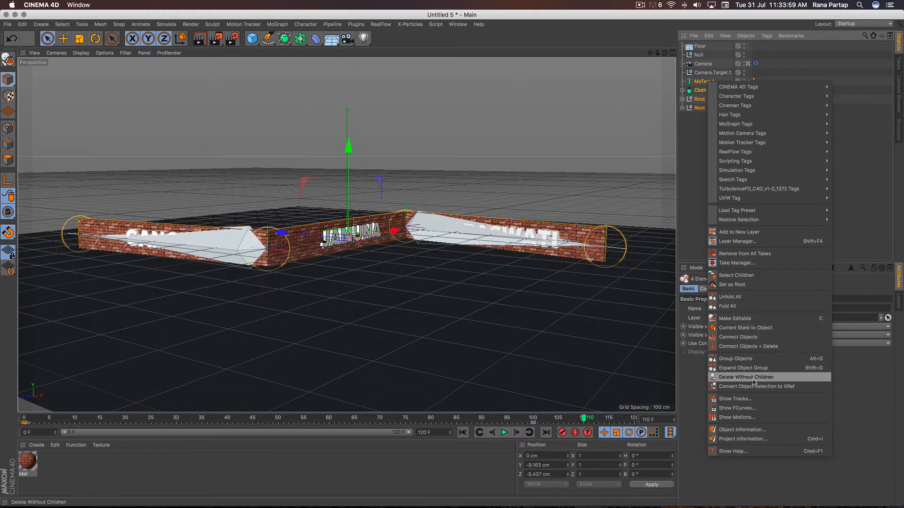
click(767, 359)
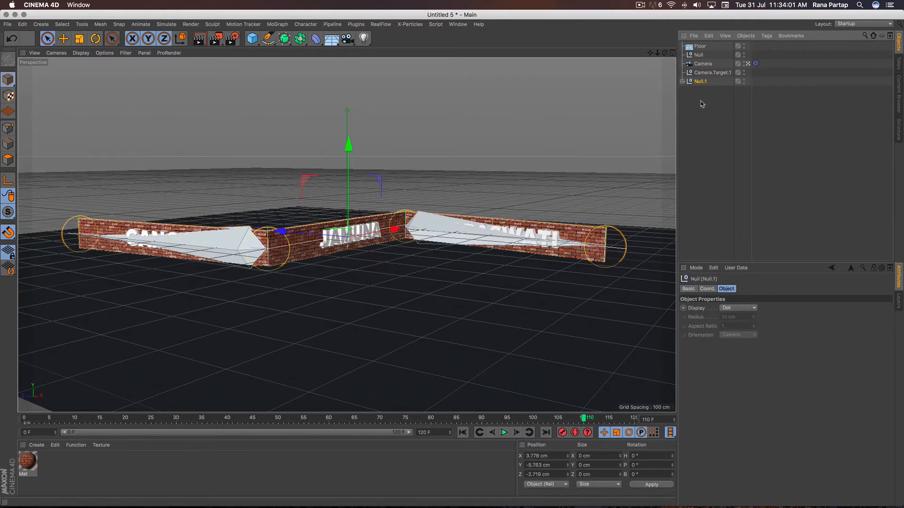
- Duplicate the wall group, place the copy last in the hierarchy, and raise it to about Y 74.5 cm as a second row
key(super+v)
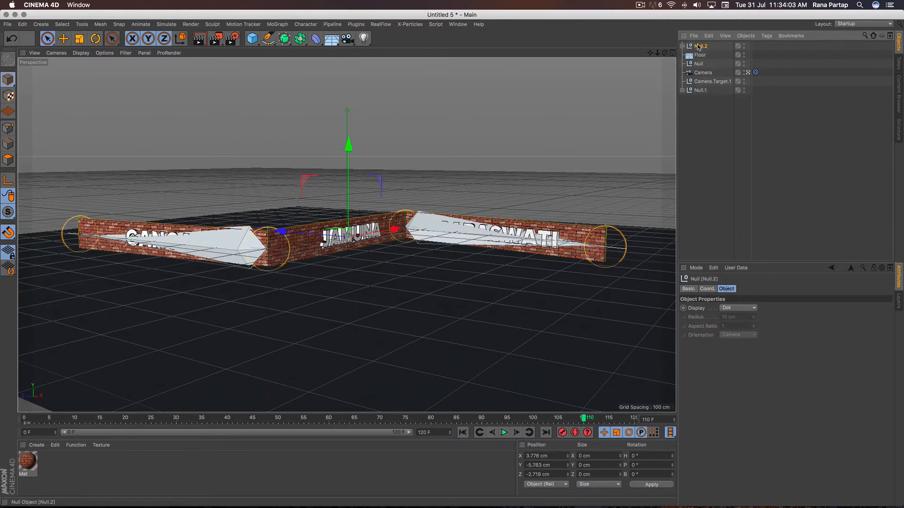
drag(701, 109, 701, 108)
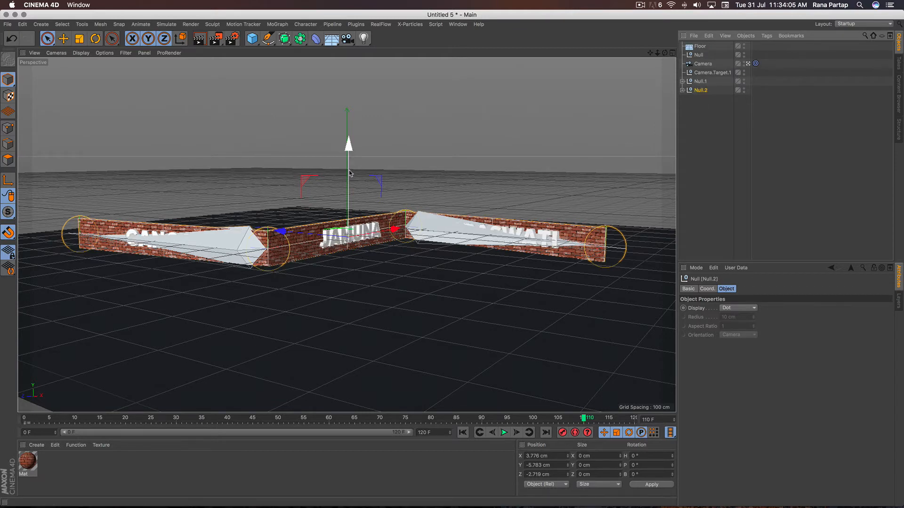
drag(349, 170, 351, 141)
scroll(350, 141, up, 10)
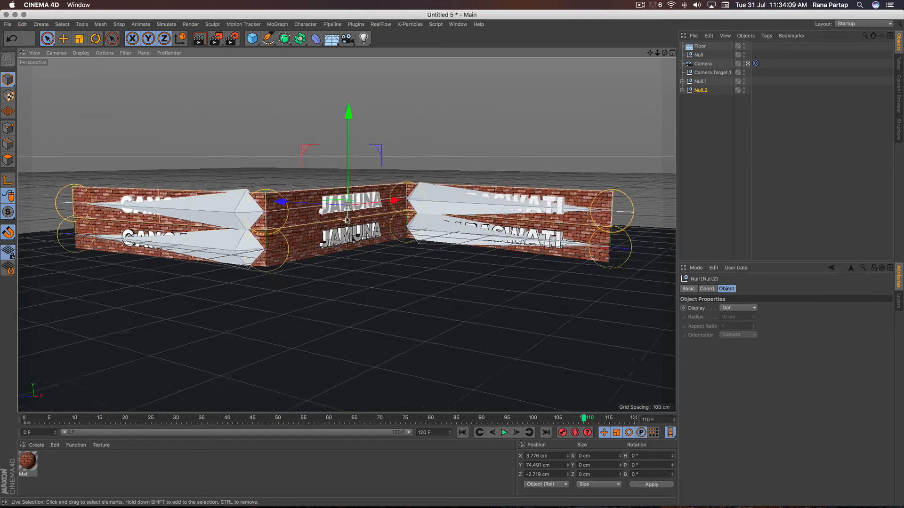
scroll(371, 121, up, 3)
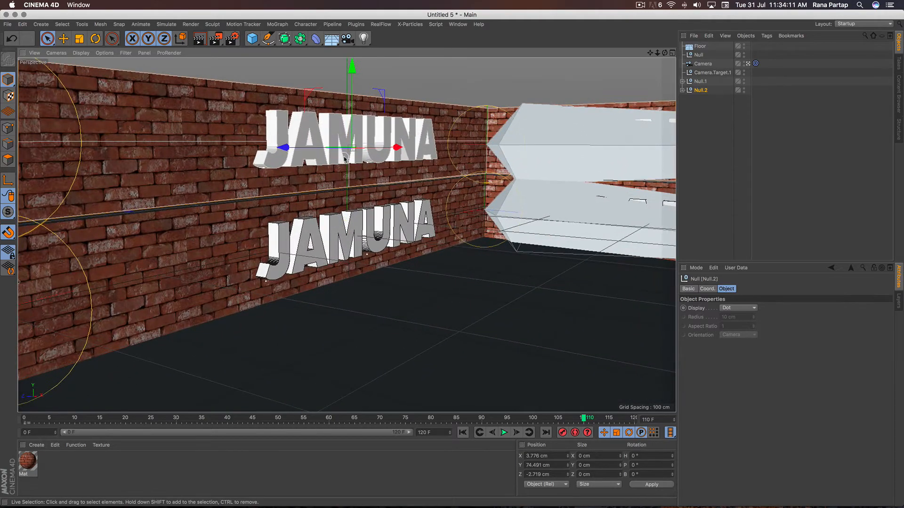
alt+drag(344, 159, 354, 177)
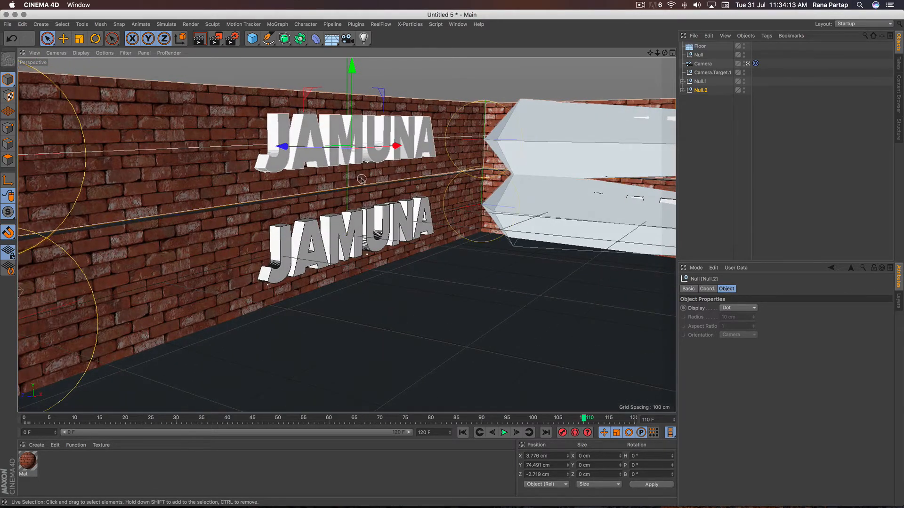
scroll(361, 173, down, 6)
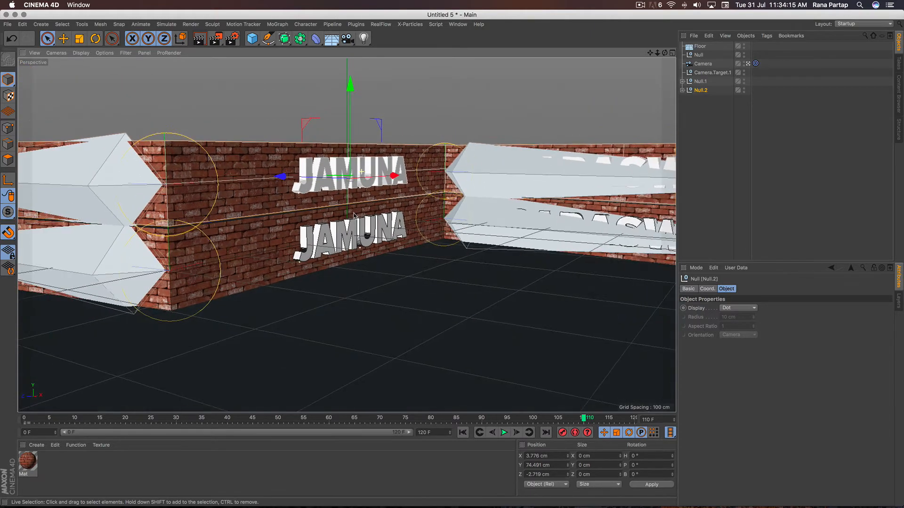
- Duplicate both wall row groups, leave the camera view, and raise the two copies together to about Y 193.7 cm above the originals
ctrl+click(700, 82)
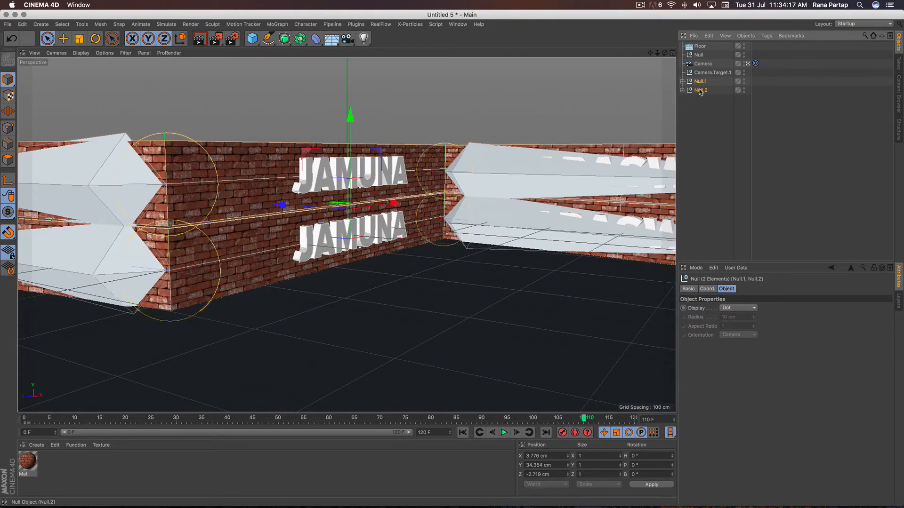
ctrl+drag(701, 107, 702, 109)
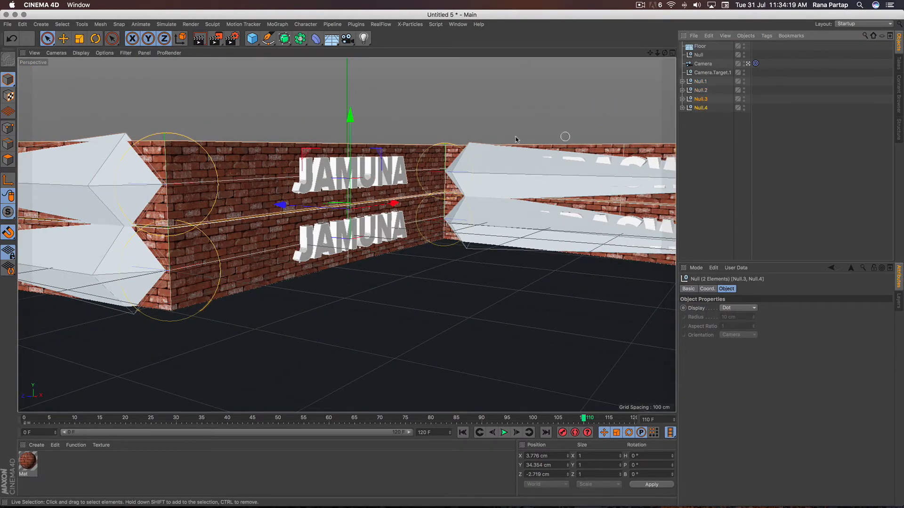
drag(359, 131, 360, 82)
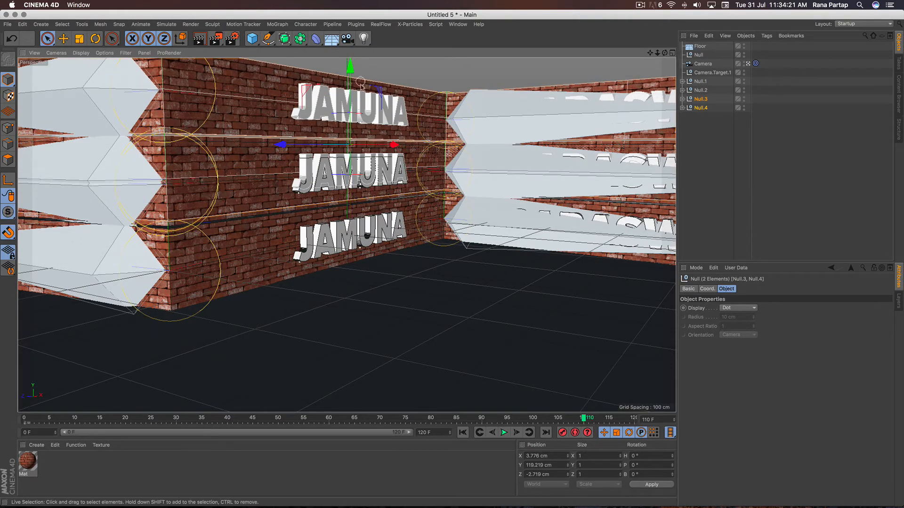
click(748, 64)
alt+middle_drag(436, 143, 430, 196)
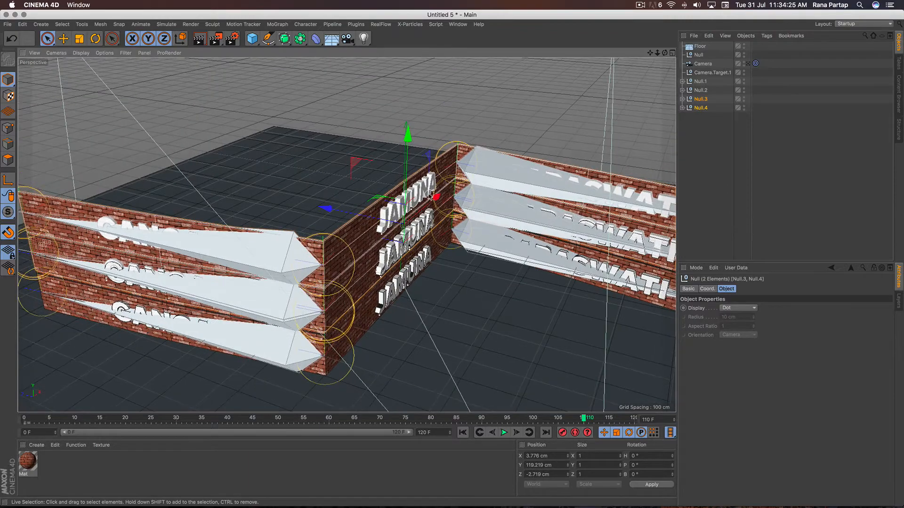
alt+drag(410, 203, 381, 164)
alt+right_drag(387, 161, 418, 155)
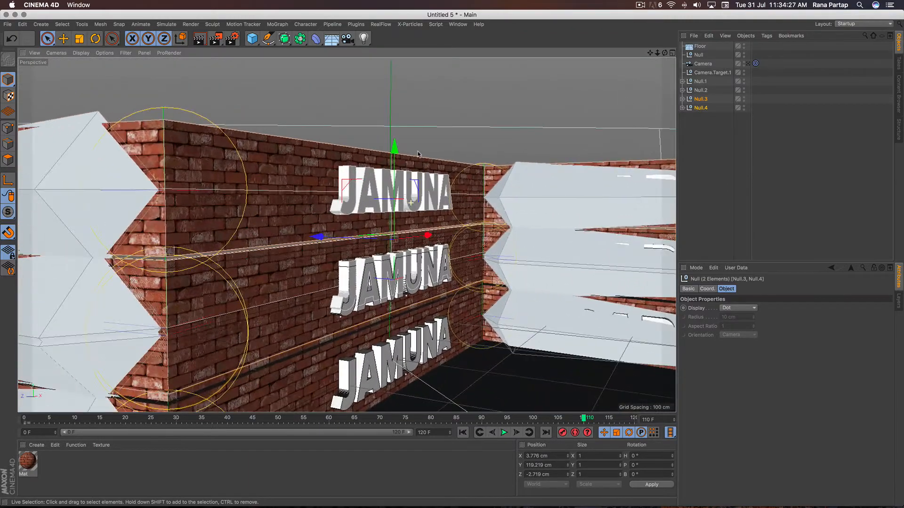
drag(418, 154, 410, 76)
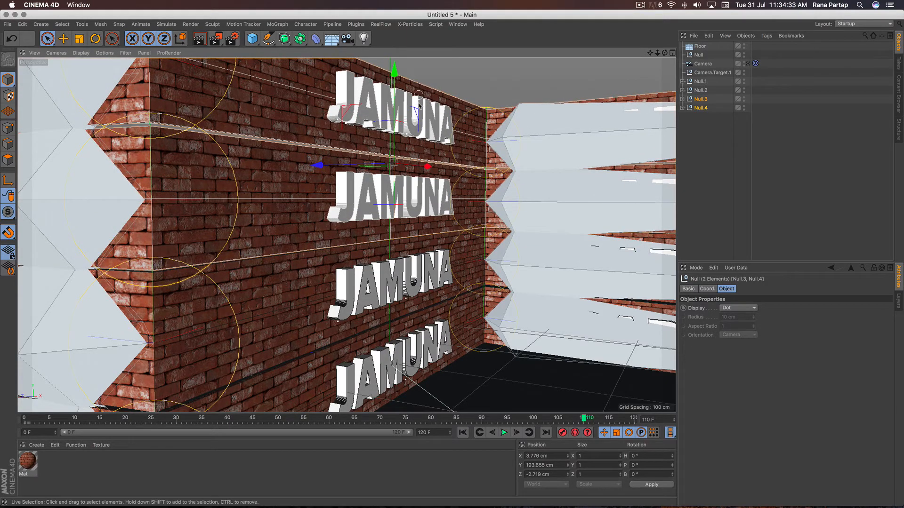
- Move the Null.3 wall row alone to about Y 154.2 cm, adjusting its seams with the neighbouring rows
alt+right_drag(434, 173, 425, 182)
alt+drag(418, 188, 505, 154)
click(698, 121)
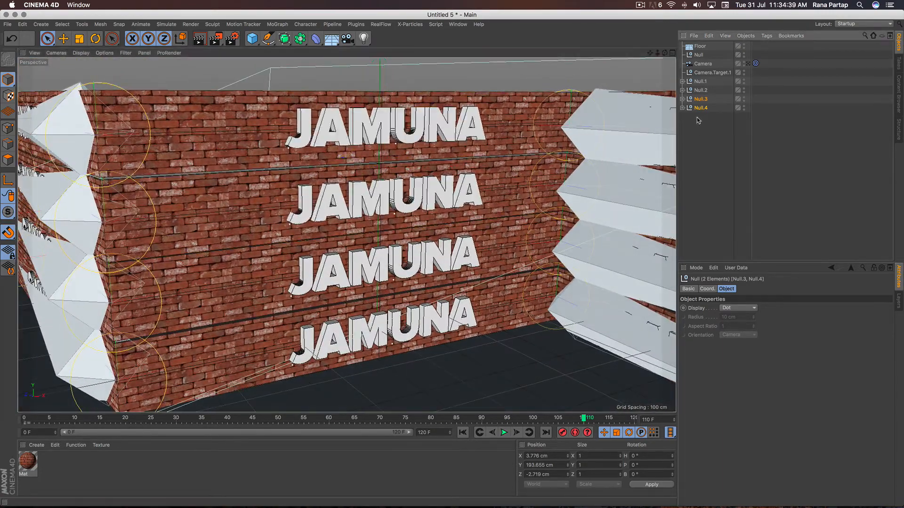
click(702, 100)
scroll(388, 142, up, 8)
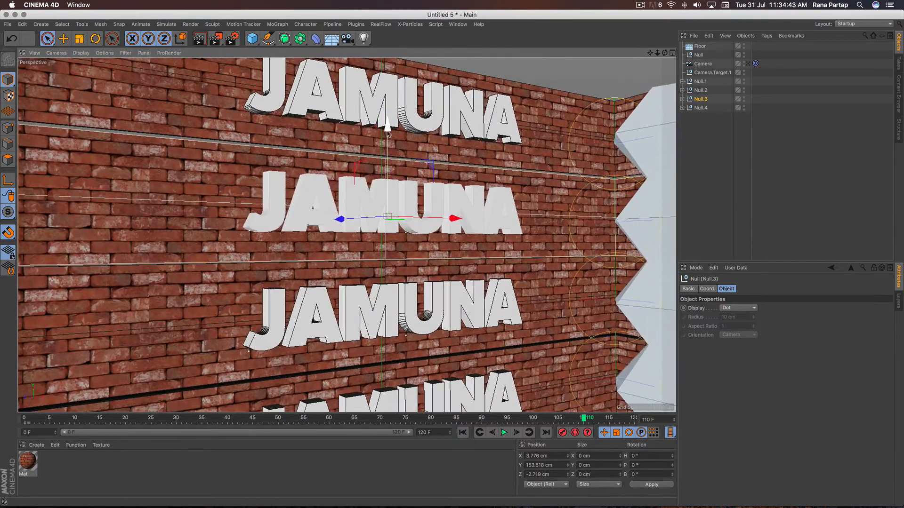
drag(387, 132, 388, 132)
alt+drag(405, 187, 421, 227)
scroll(421, 210, down, 10)
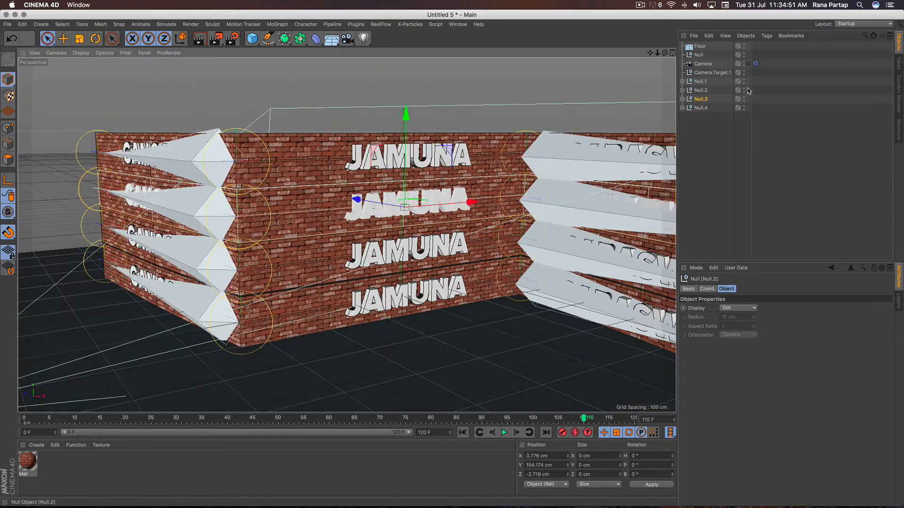
- Look through the scene camera and play back the four-row wall unfolding from the first frame
click(748, 63)
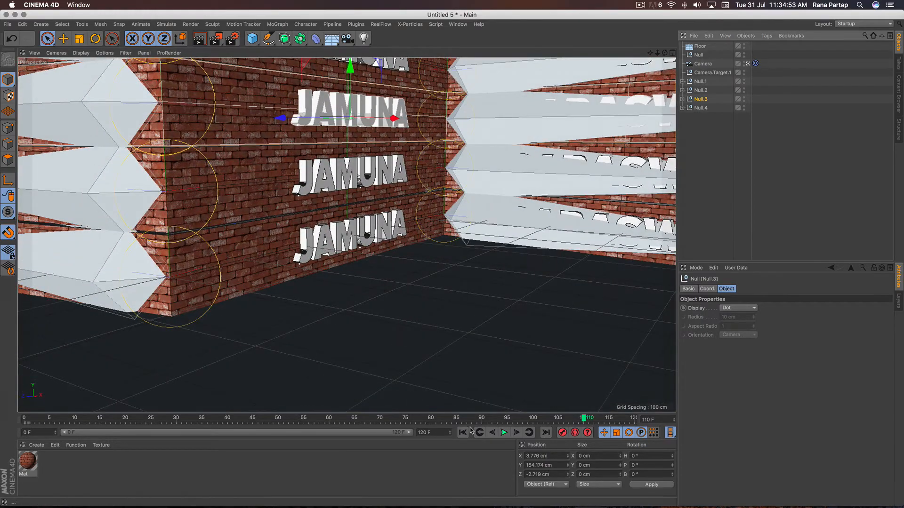
click(462, 432)
click(504, 433)
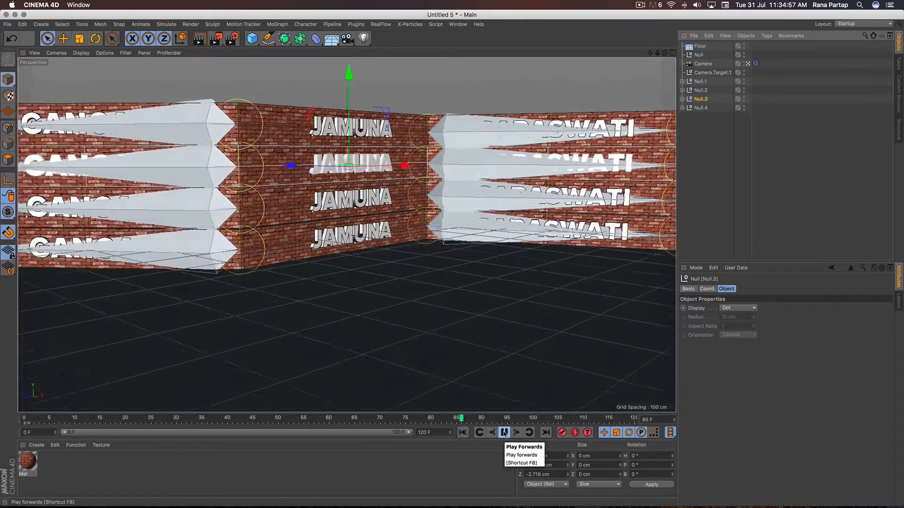
click(504, 432)
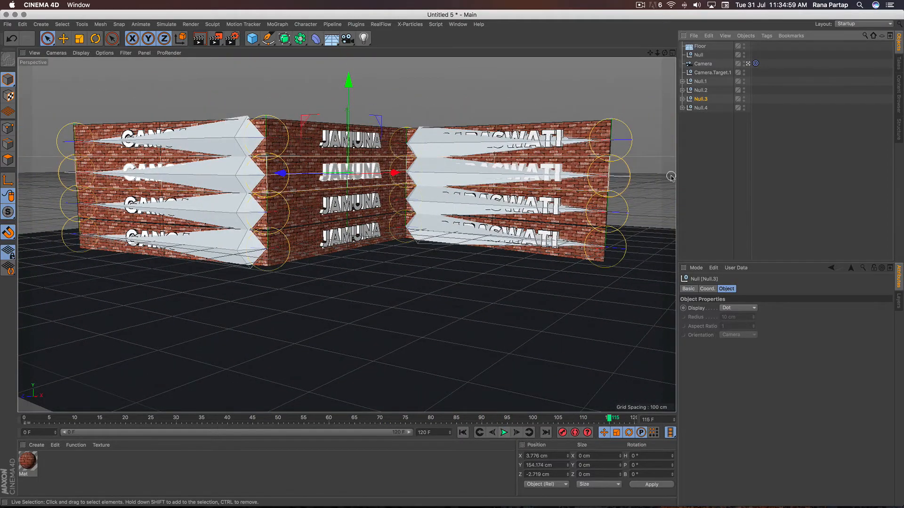
- Move the camera's target null to about Y 41.8 cm and Z 44 cm, and play back the animation from the start
click(700, 56)
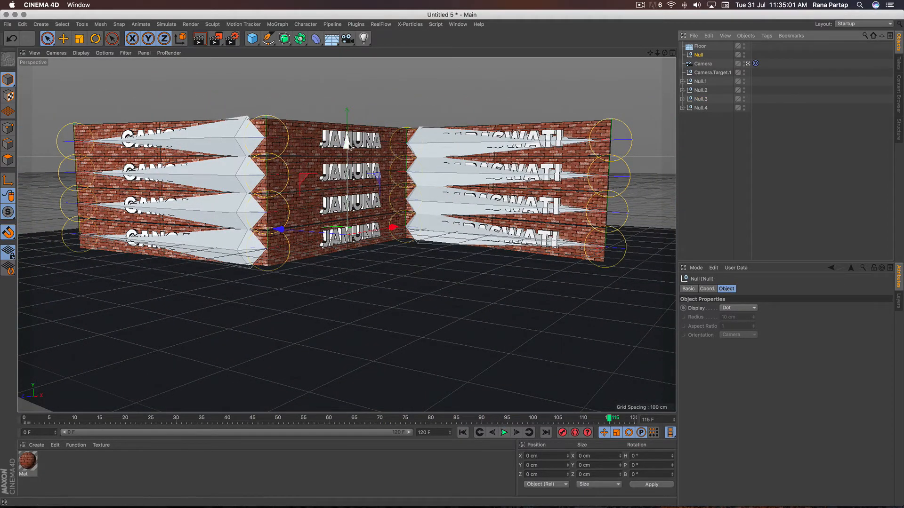
drag(350, 147, 349, 131)
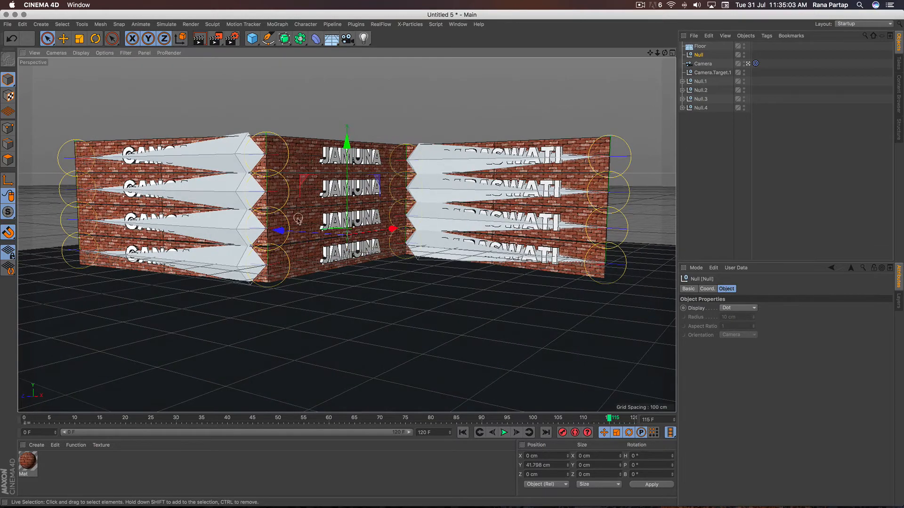
drag(275, 229, 273, 232)
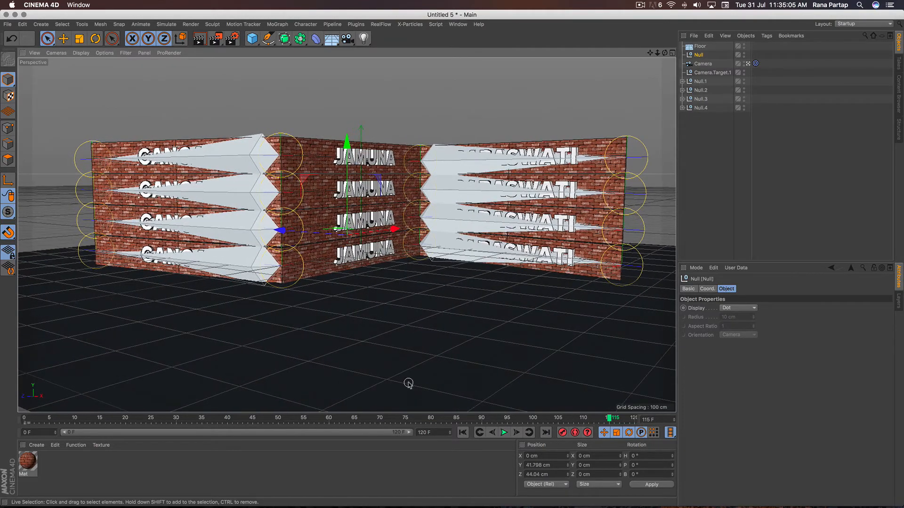
click(464, 433)
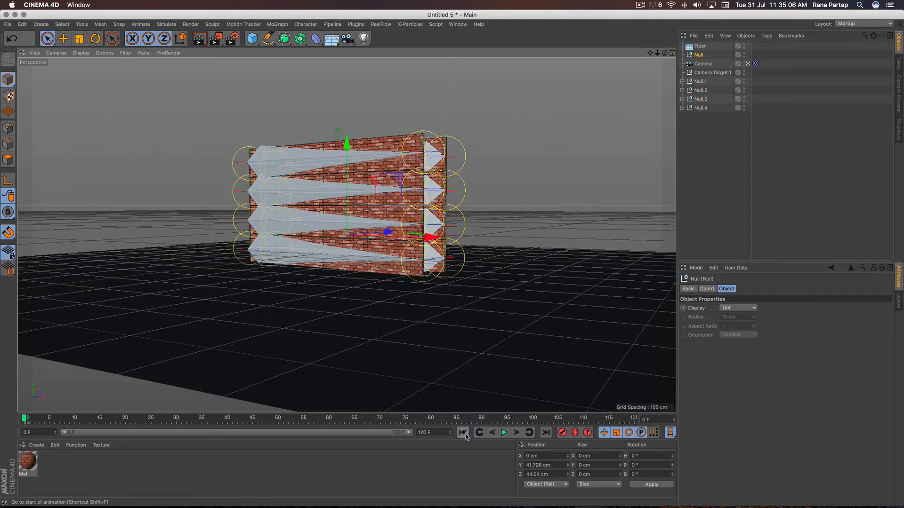
click(503, 433)
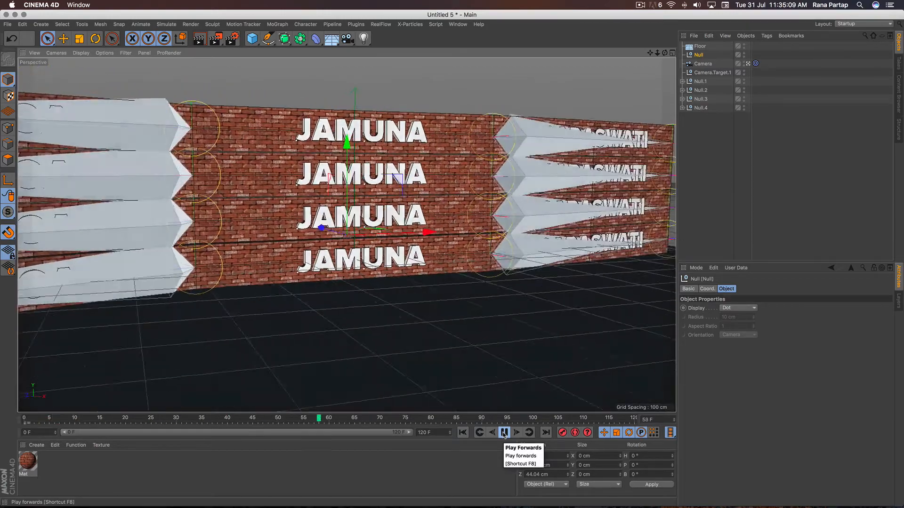
- Stop the playback at frame 110, render a preview of the view, and add a Sky object to the scene
click(503, 433)
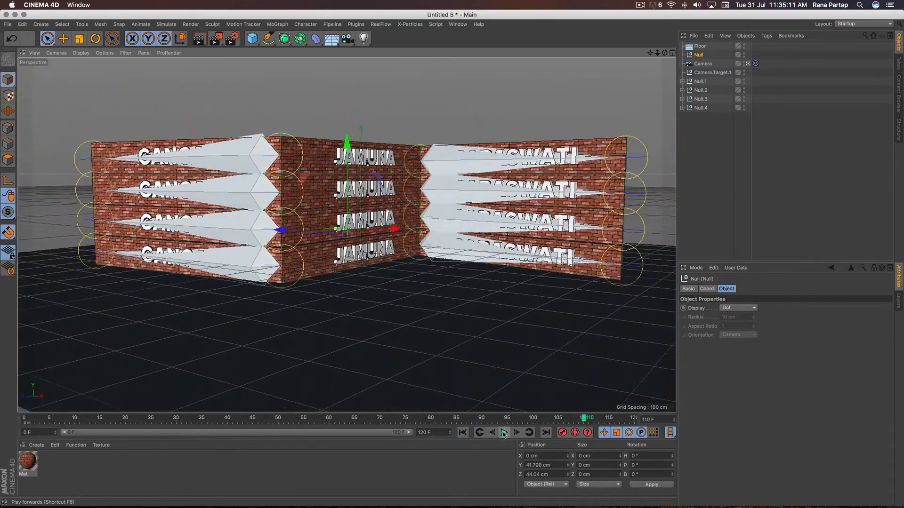
click(199, 40)
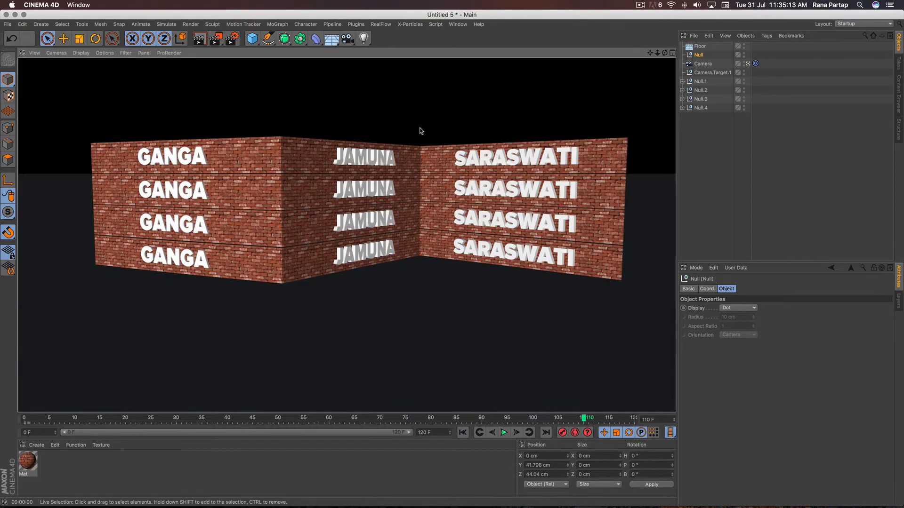
click(331, 40)
click(382, 72)
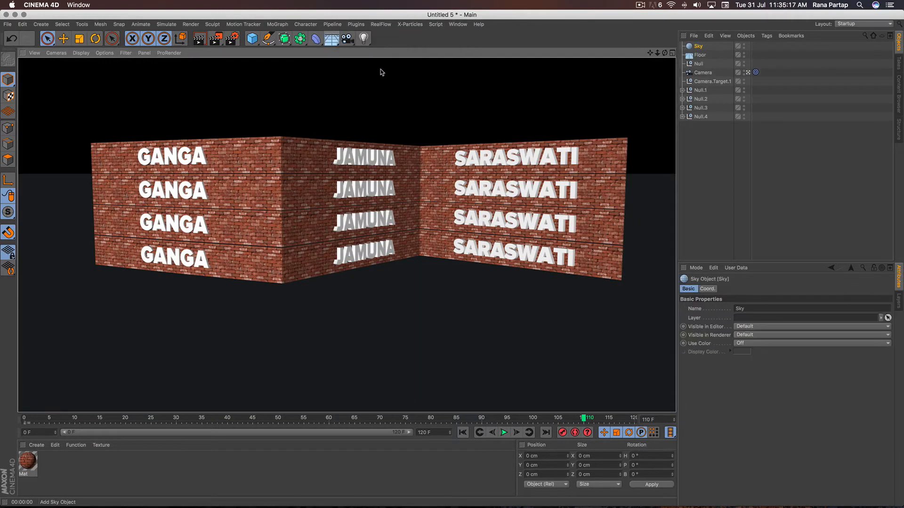
- Create a new material with Reflectance disabled and load a Gradient shader as its color texture
click(37, 445)
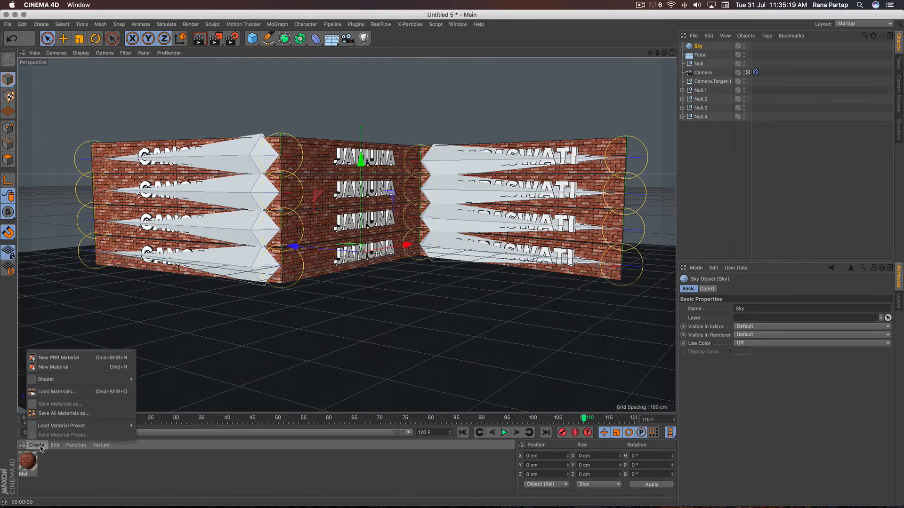
click(77, 369)
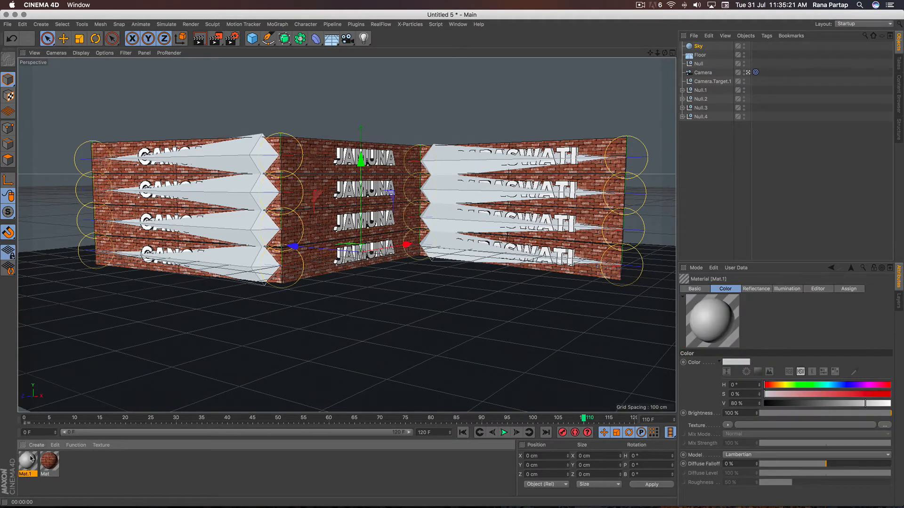
double_click(29, 460)
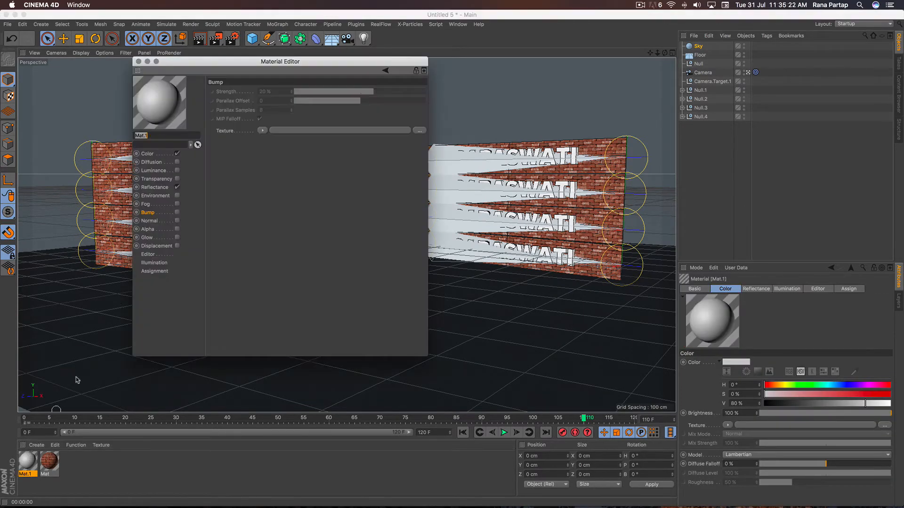
click(177, 187)
click(147, 155)
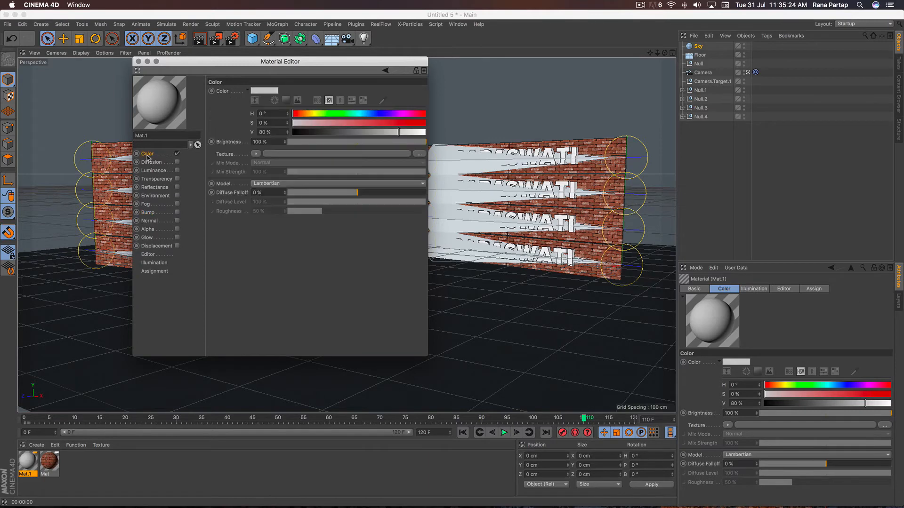
click(260, 156)
click(284, 263)
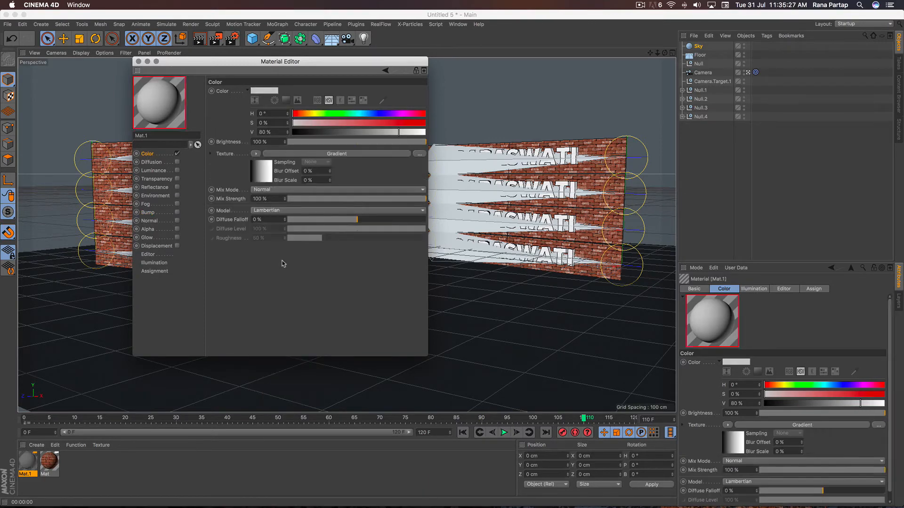
- Color the material's gradient from white to grey and set its type to 2D - Circular
click(324, 154)
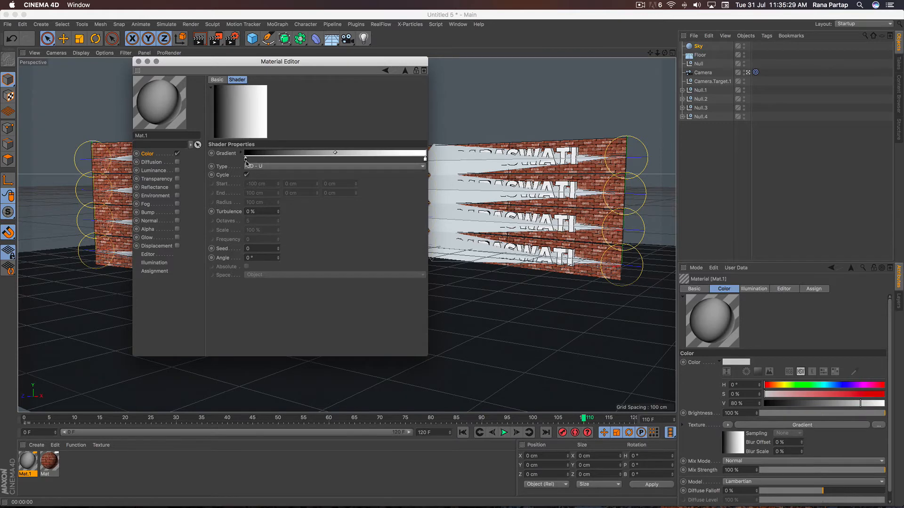
double_click(246, 160)
drag(285, 181, 324, 185)
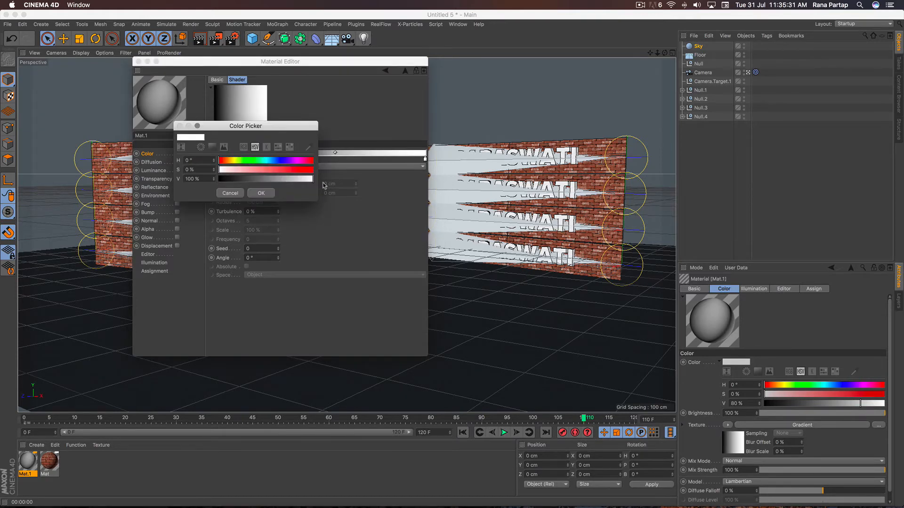
click(262, 193)
double_click(425, 159)
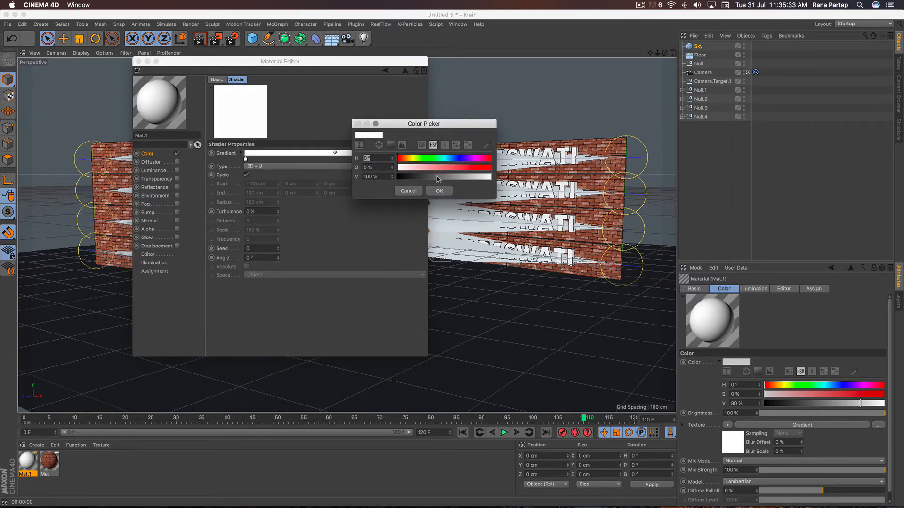
click(438, 177)
click(439, 191)
click(296, 168)
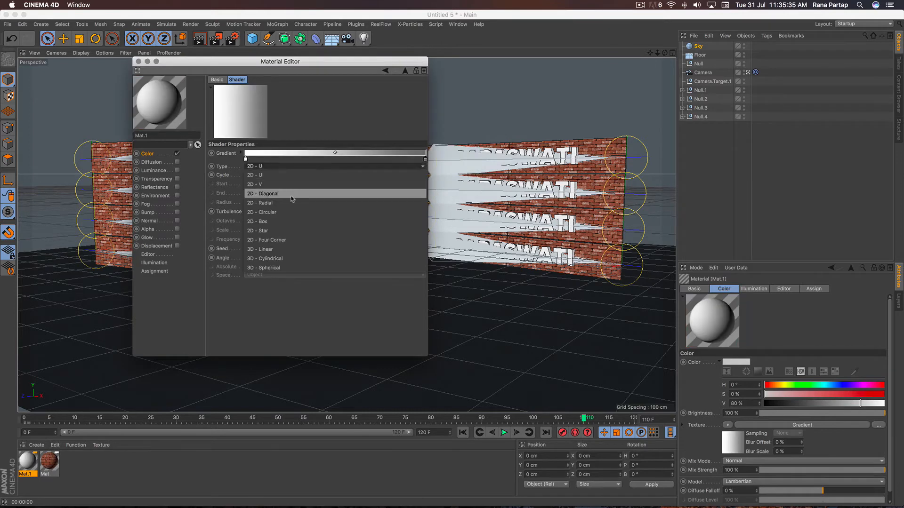
click(288, 213)
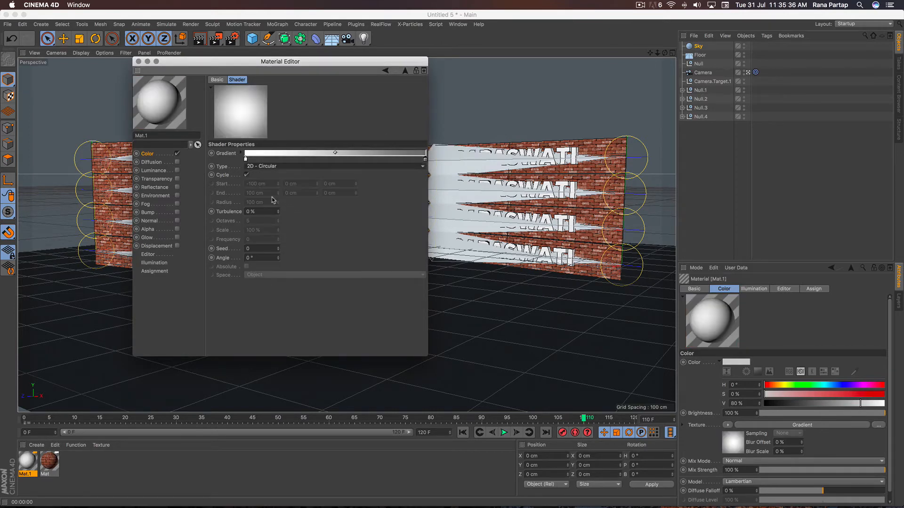
click(138, 61)
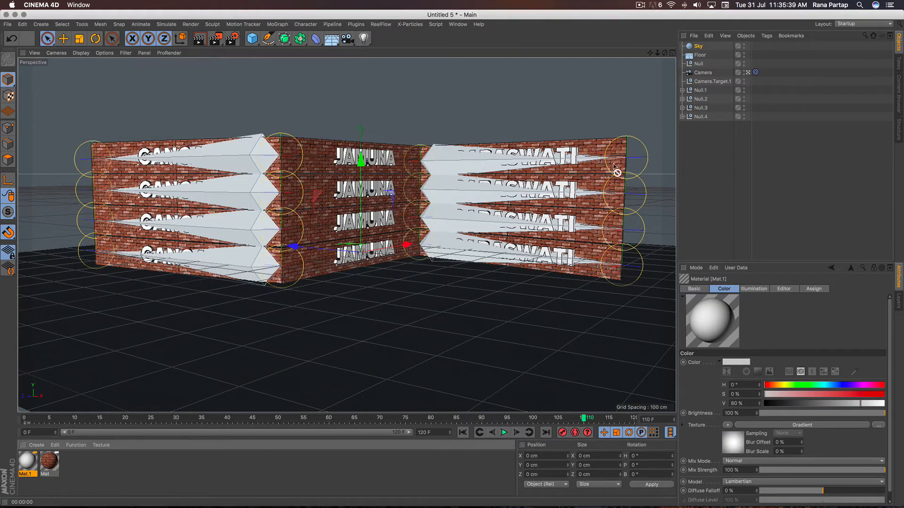
- Apply the new gradient material to the Sky object and copy its texture tag to the Floor
drag(613, 164, 691, 48)
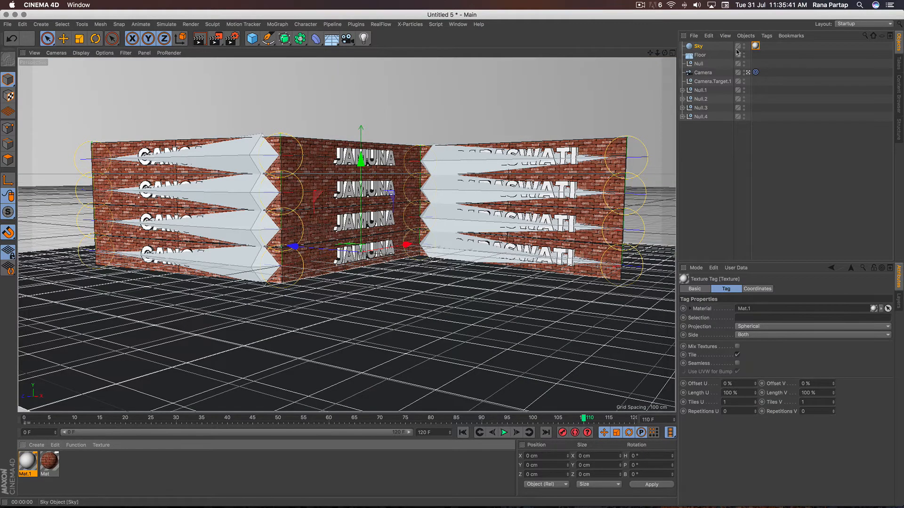
ctrl+drag(756, 46, 756, 56)
- Add a Compositing tag to the Floor and enable Compositing Background on it
click(700, 56)
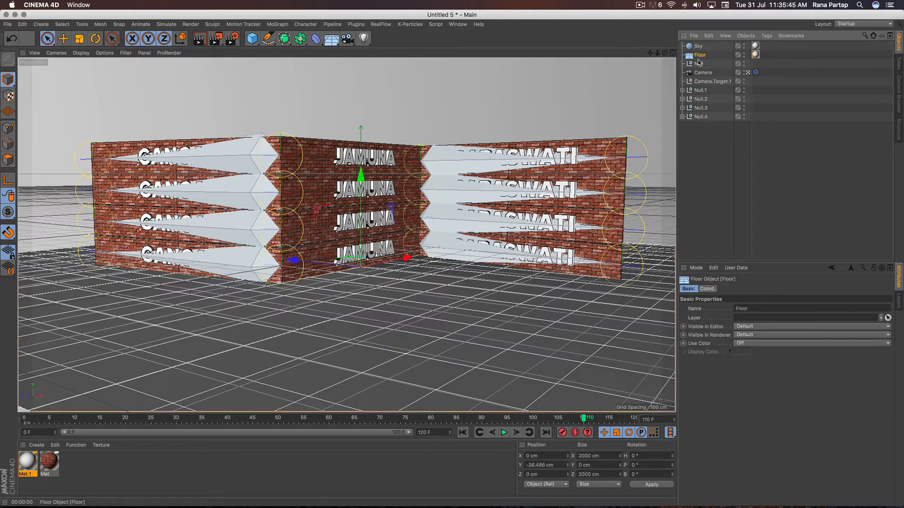
click(766, 36)
mouse_move(781, 50)
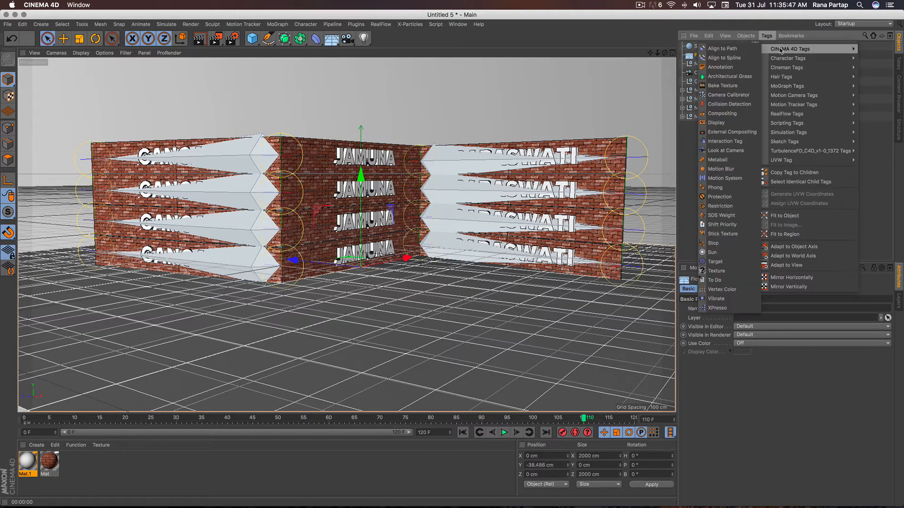
click(745, 115)
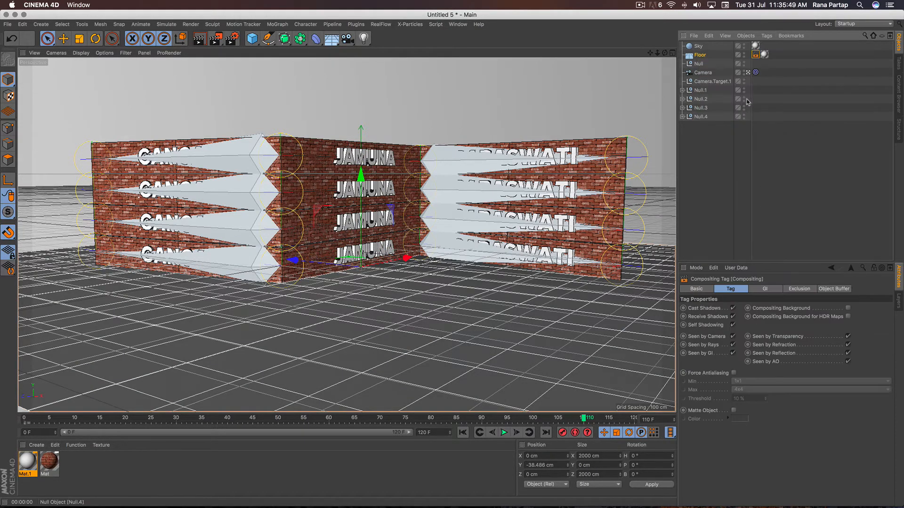
click(848, 308)
- Play back the animation from the first frame, stop at frame 107, and render a preview of the view
click(463, 434)
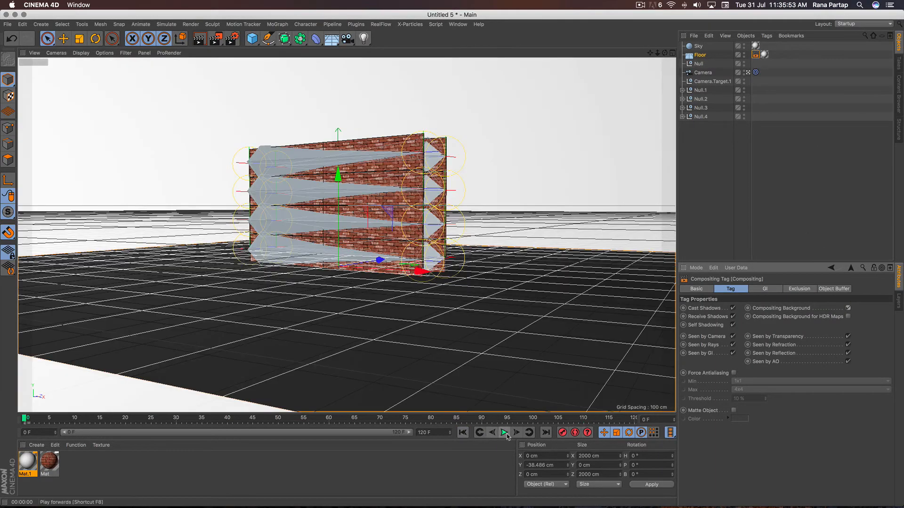
click(504, 433)
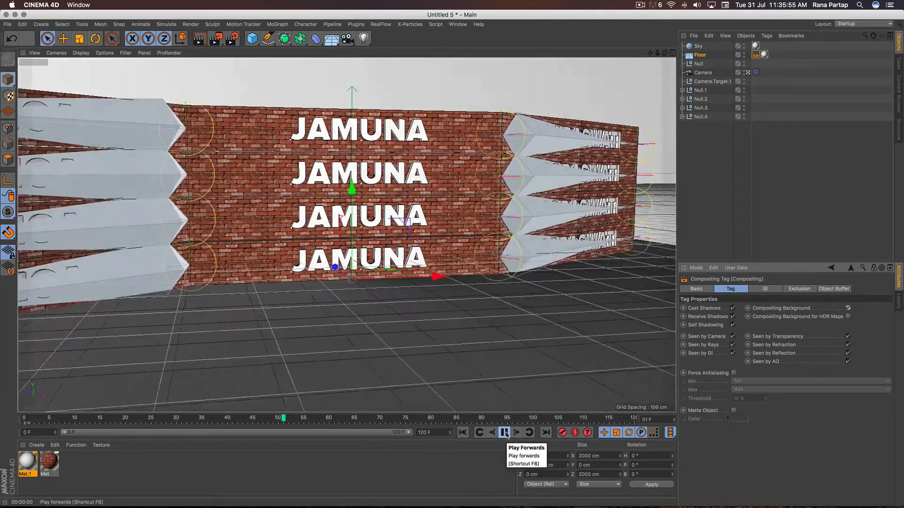
click(505, 433)
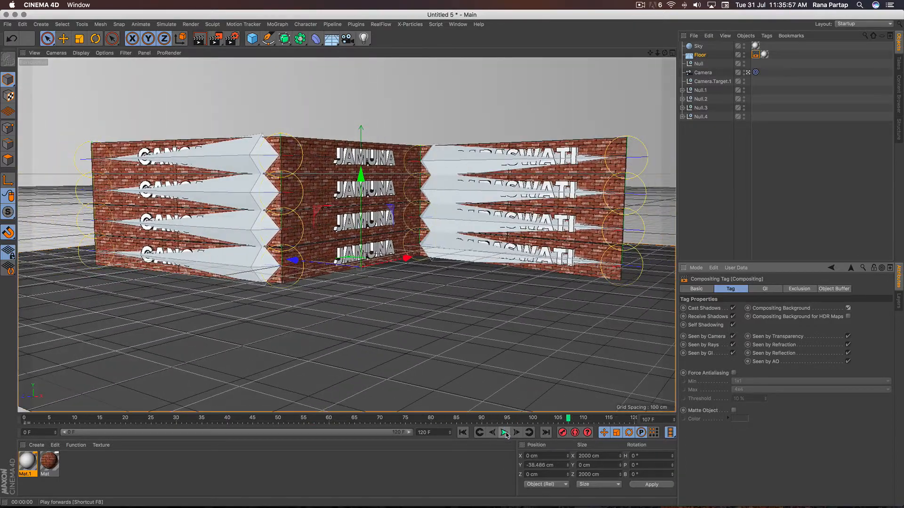
click(199, 39)
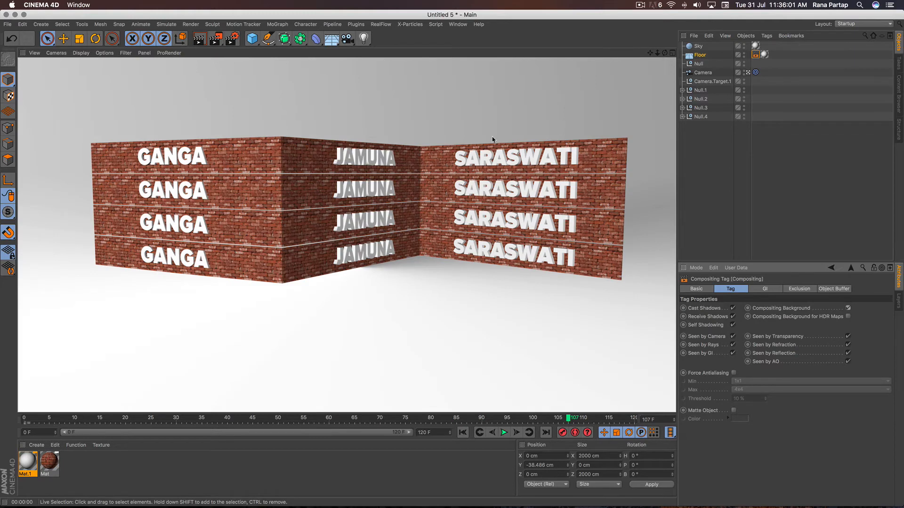
- Add the Ambient Occlusion effect to the render settings and render a preview of the view
click(232, 39)
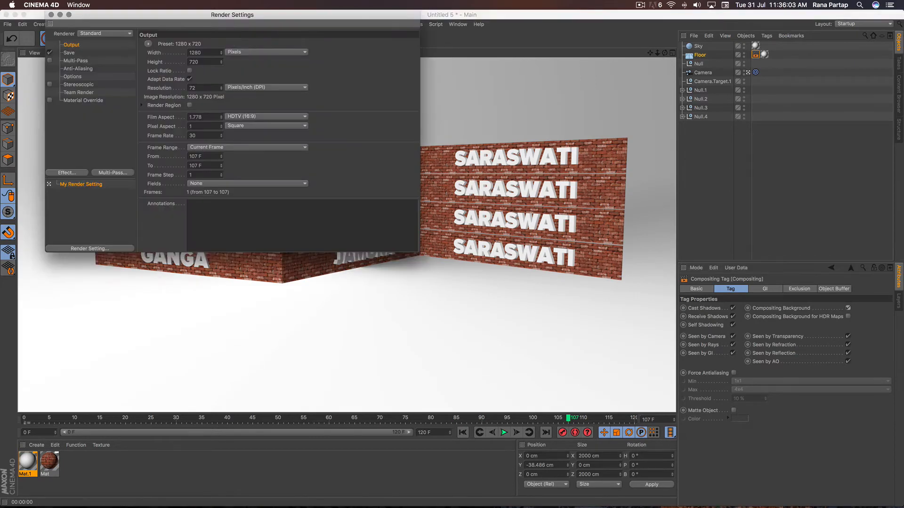
click(69, 173)
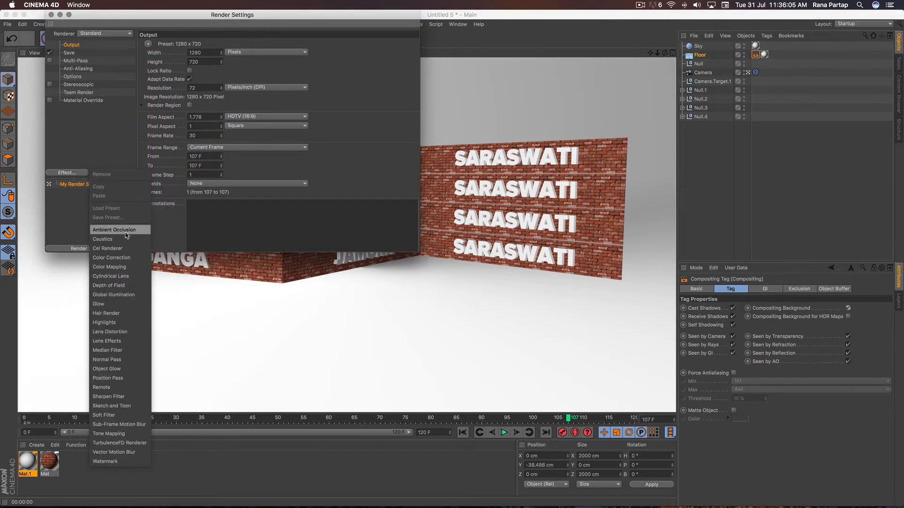
click(131, 231)
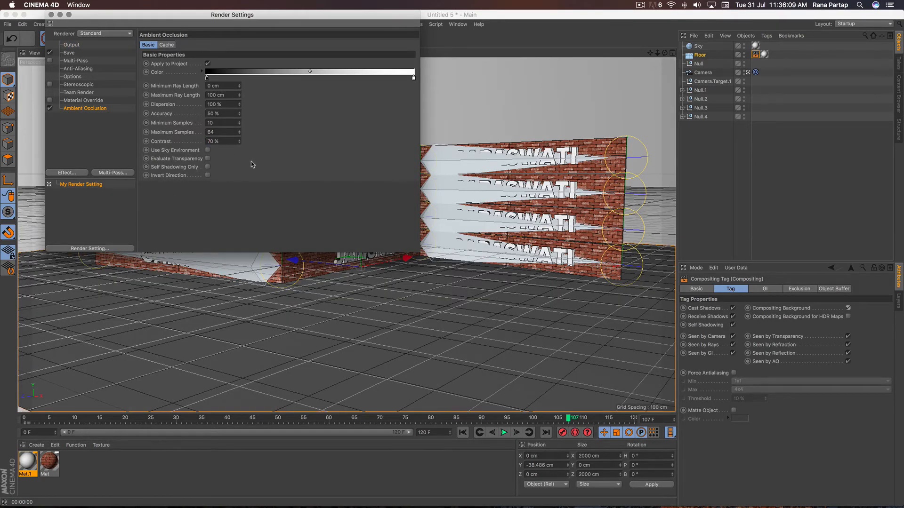
click(51, 15)
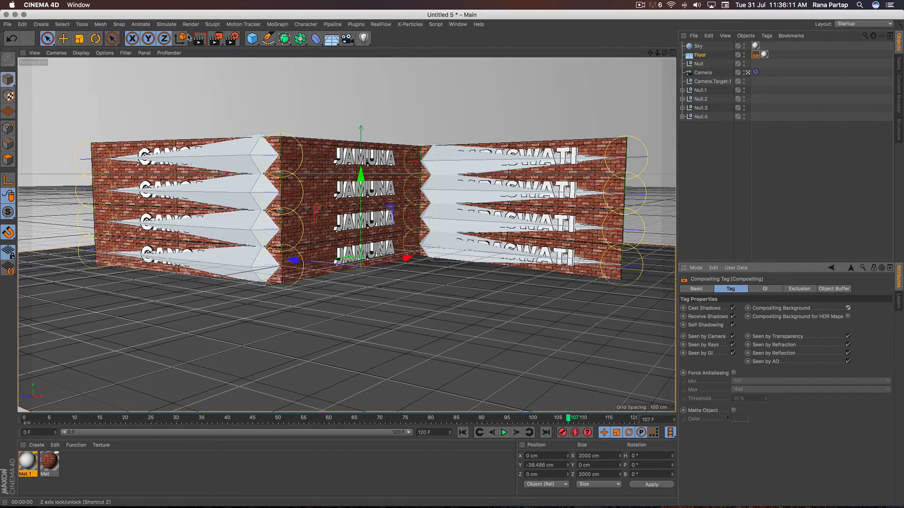
click(199, 39)
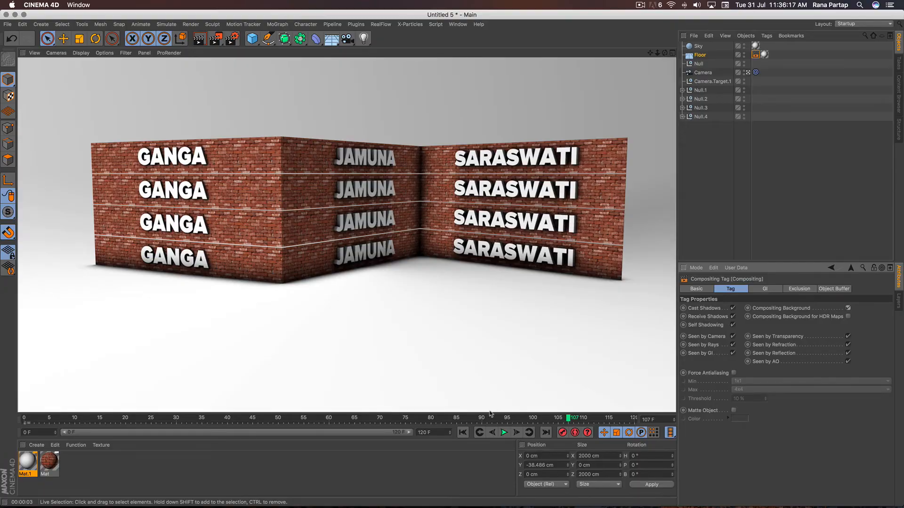
- Play back the animation from the first frame through to frame 120 and render that frame as a preview
click(463, 433)
click(504, 433)
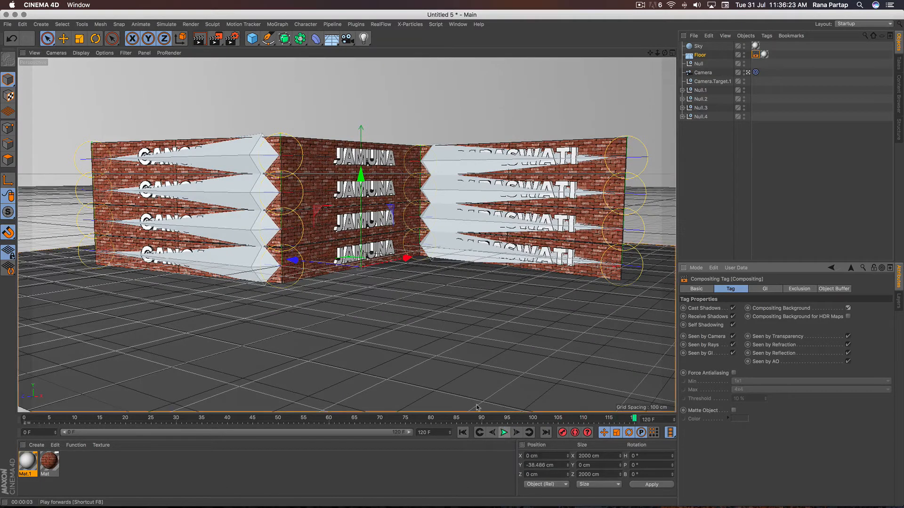
click(199, 39)
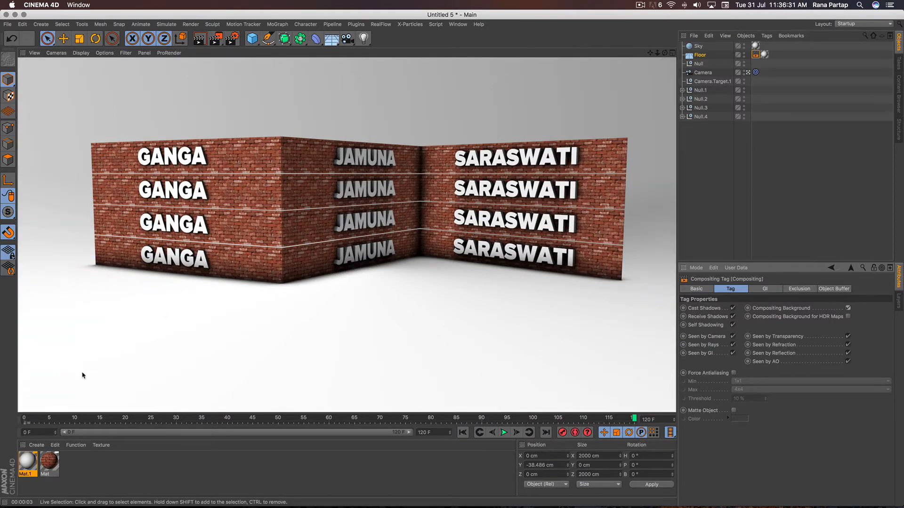
- Enable Reflectance on the gradient material Mat.1 and add a Reflection (Legacy) layer to it
double_click(27, 464)
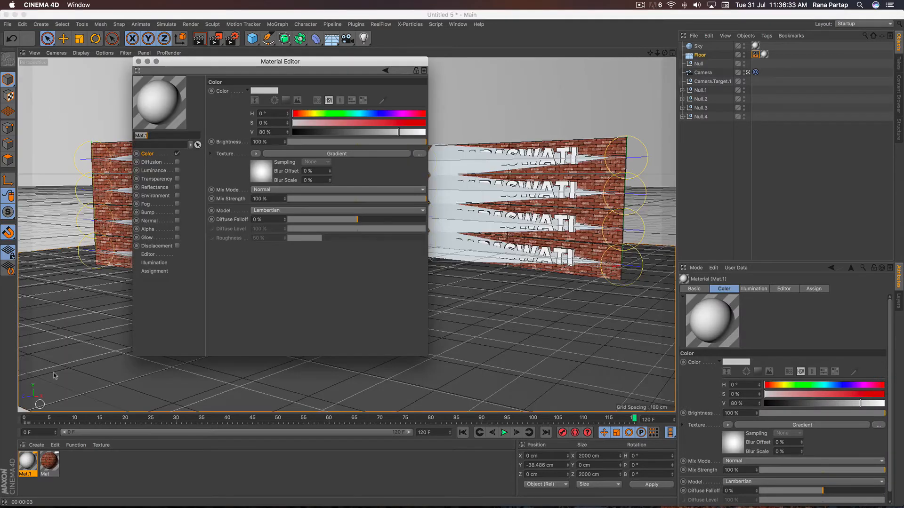
click(155, 188)
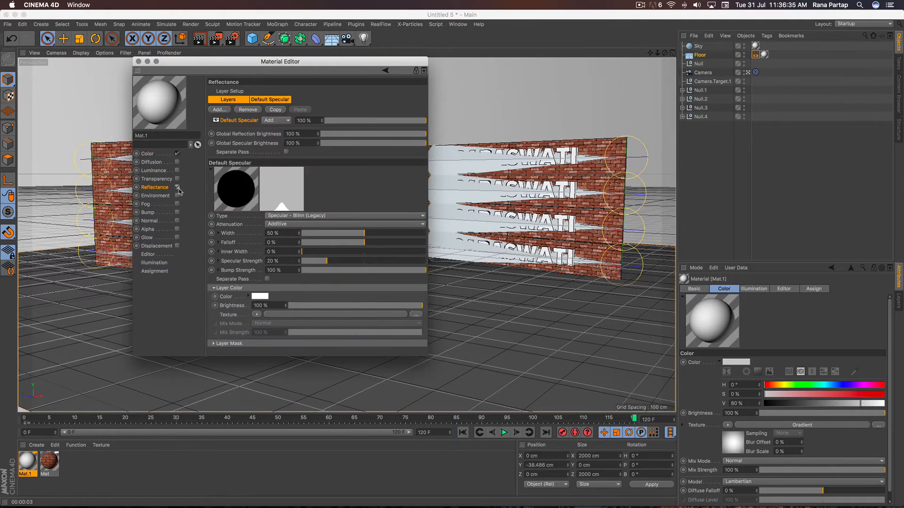
click(177, 188)
click(223, 110)
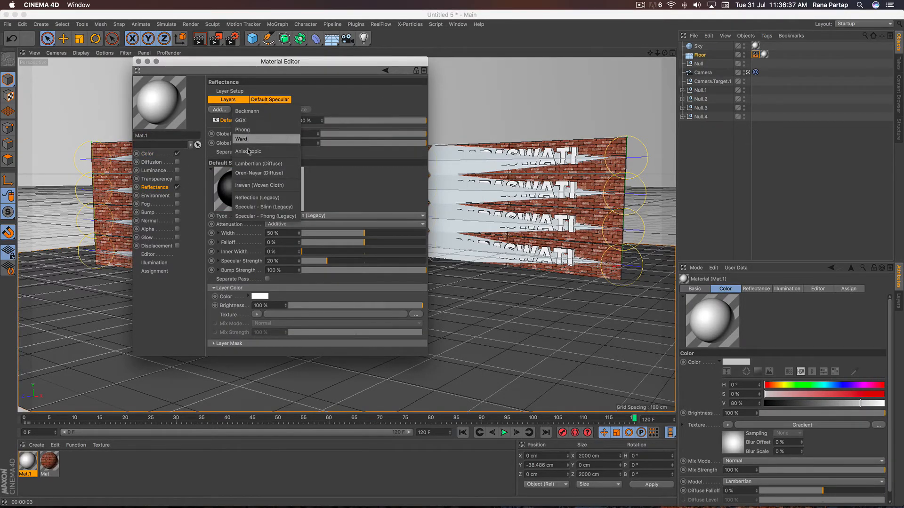
click(285, 198)
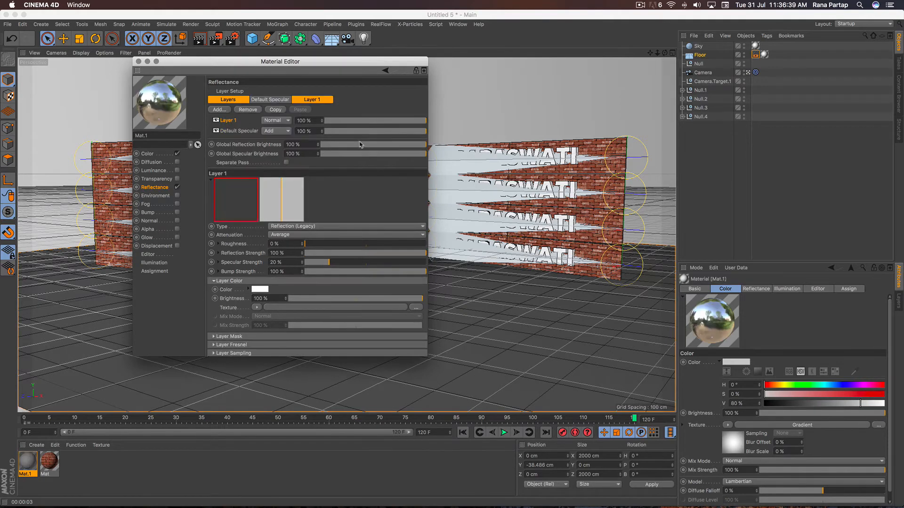
- Set the reflection layer's bump strength to 60% and its layer color brightness to 67%, and render a preview
click(379, 272)
click(379, 298)
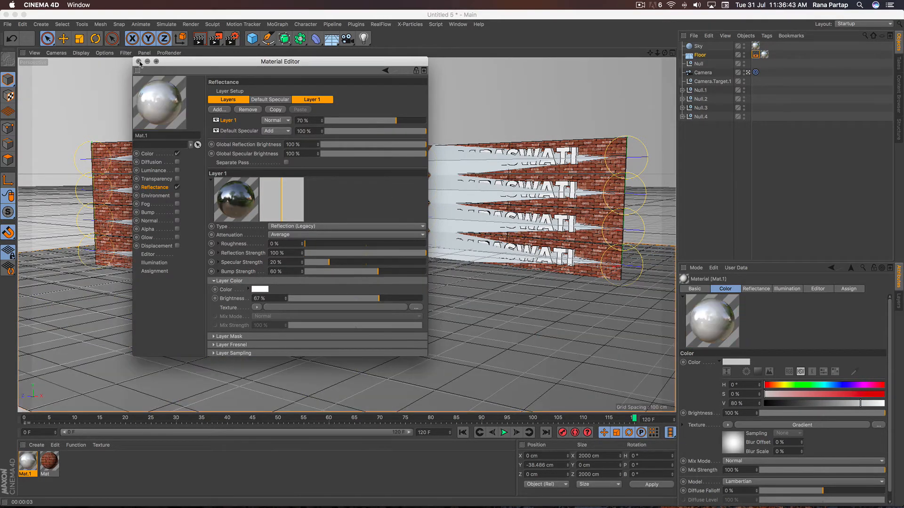
click(139, 62)
key(super+r)
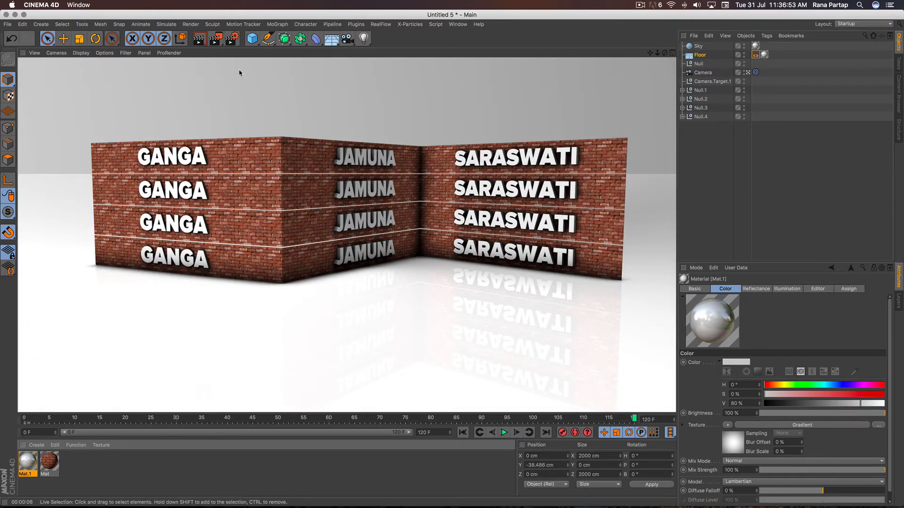
- Set the render output to the HDTV 1080 25 film/video preset in the render settings
click(232, 40)
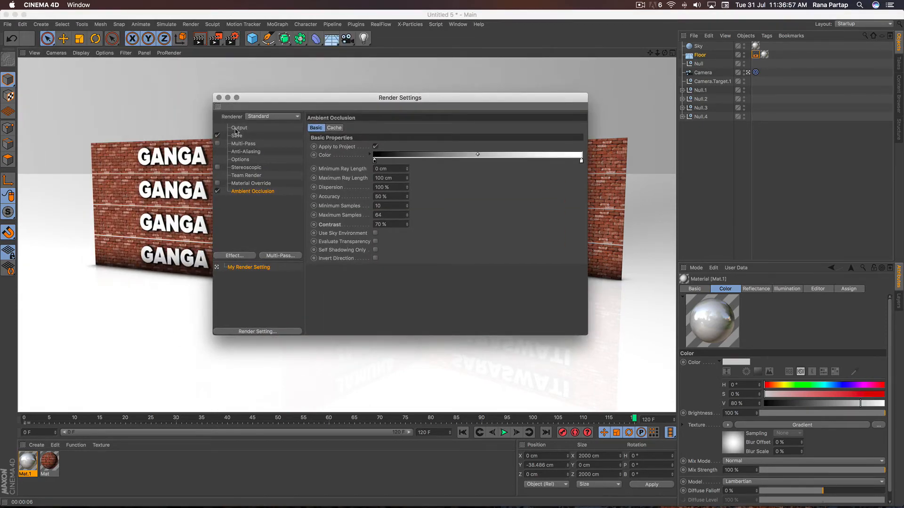
click(238, 128)
click(317, 127)
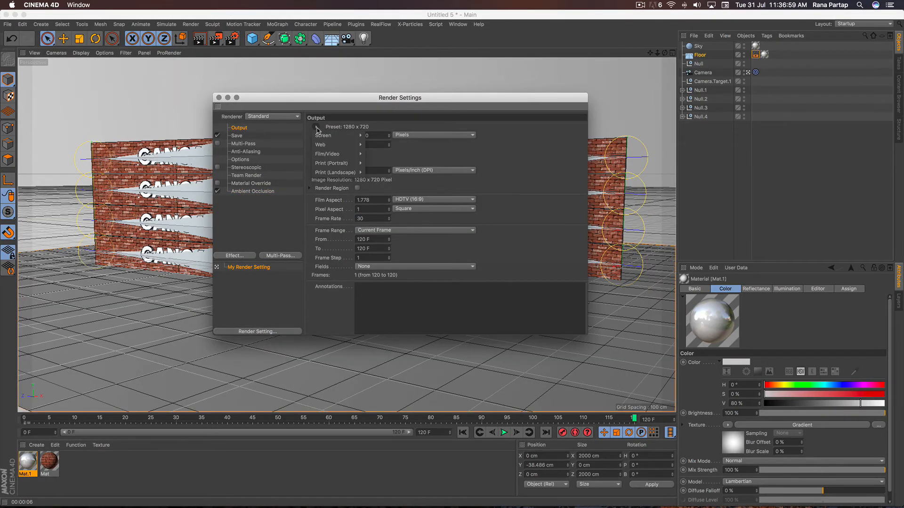
mouse_move(331, 154)
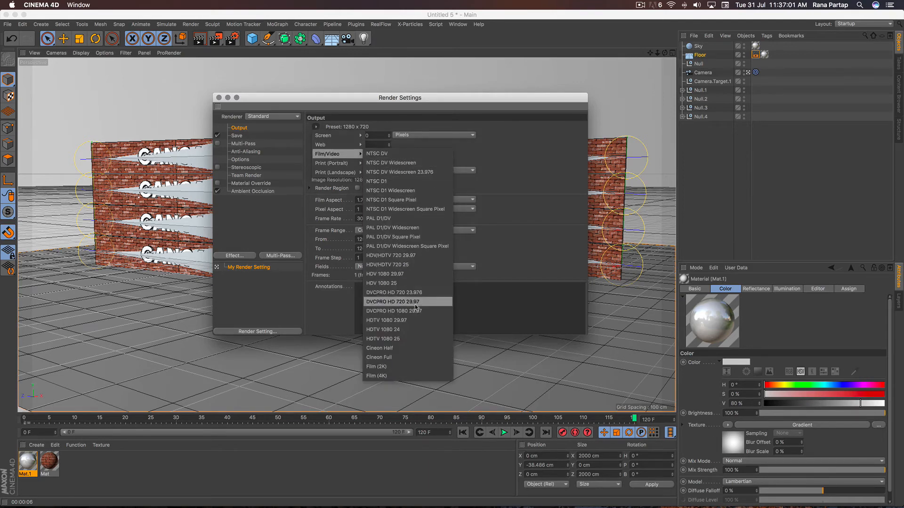
click(413, 339)
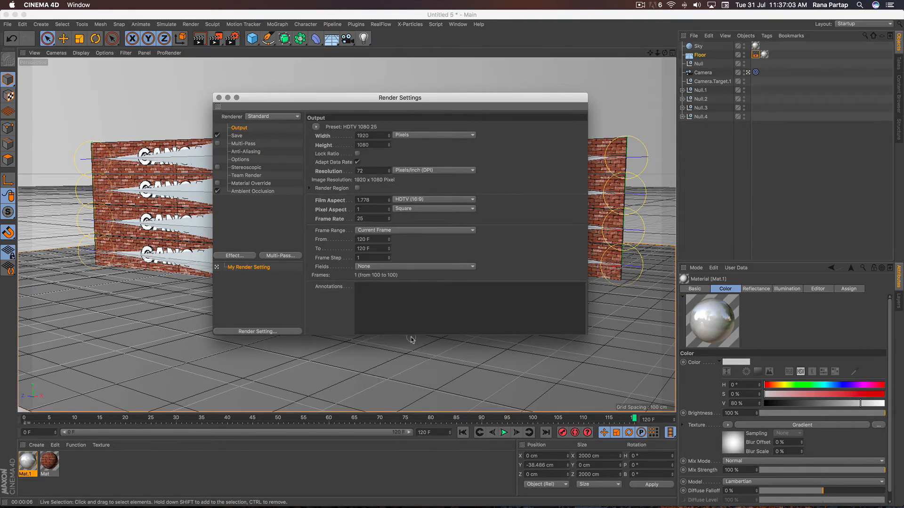
- Set the render's save format to MP4 and its output file to "ribbon" on the Desktop, and close the render settings
click(236, 136)
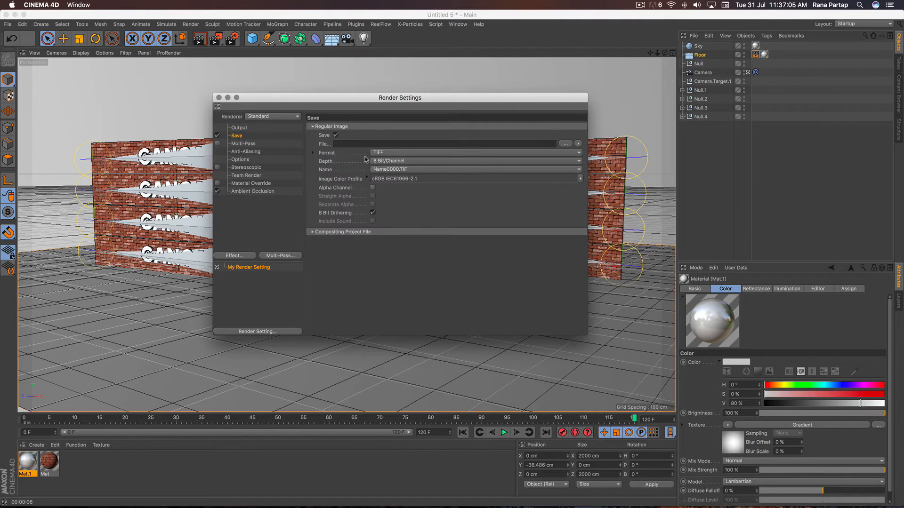
click(394, 153)
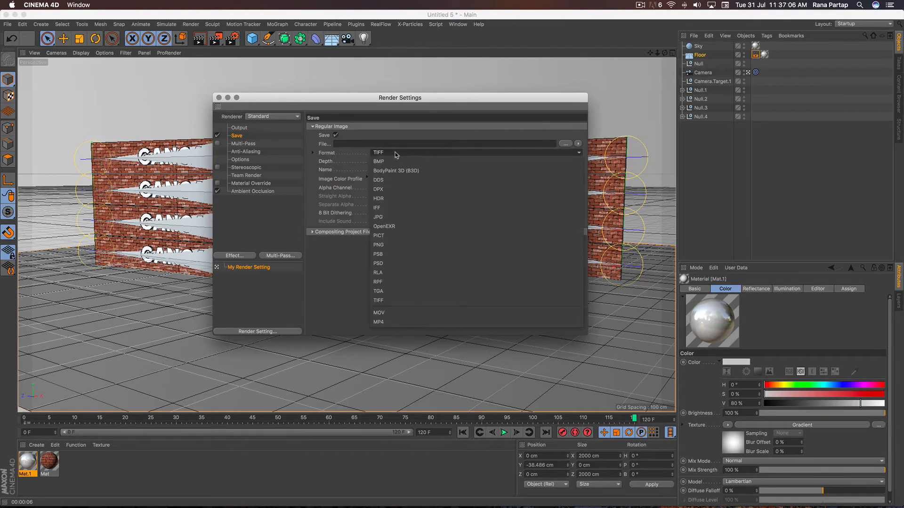
click(408, 317)
click(565, 144)
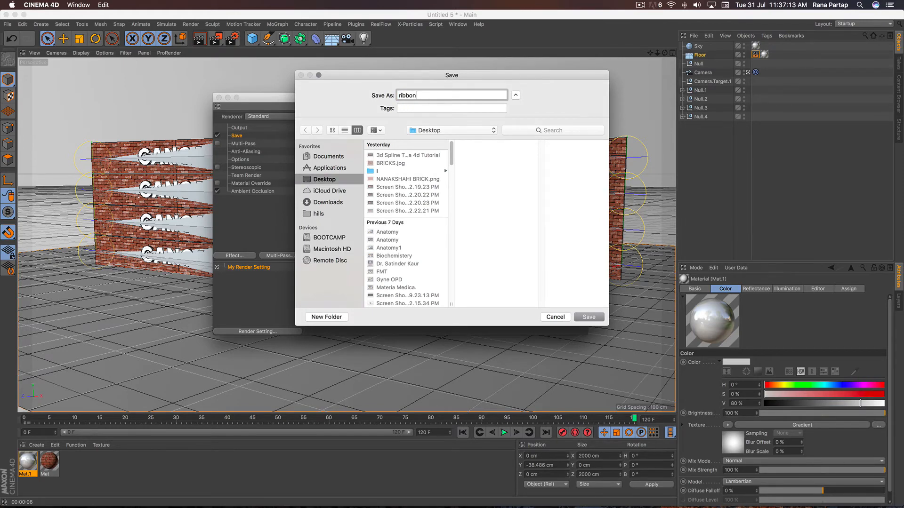
click(589, 317)
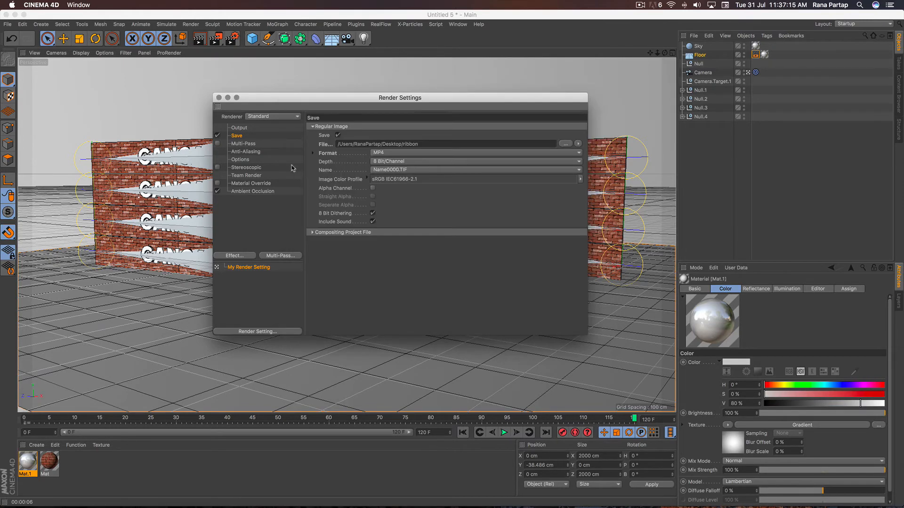
click(219, 97)
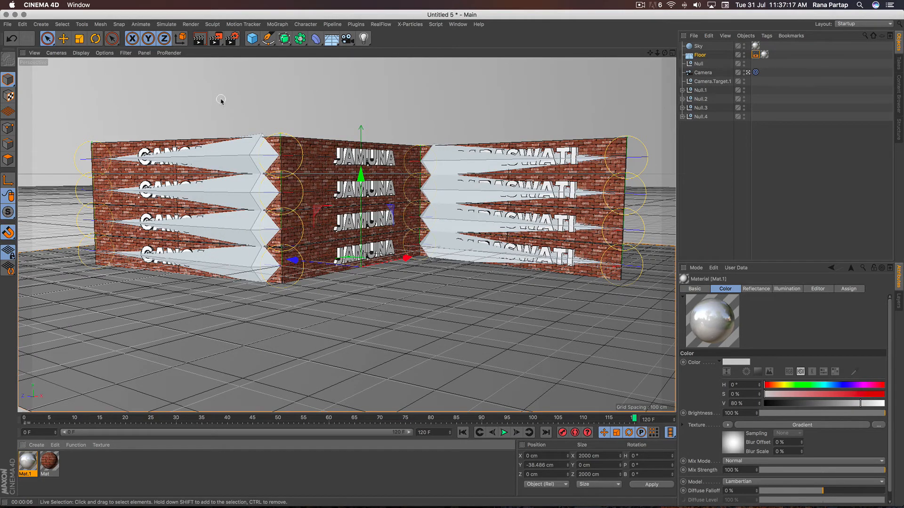
- Render the current frame to the Picture Viewer, view the whole image, and close the viewer
click(215, 41)
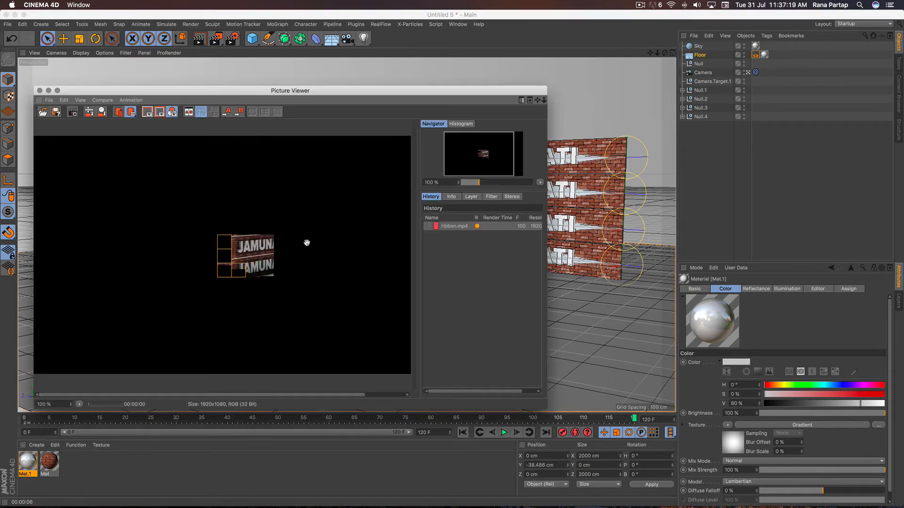
scroll(306, 245, up, 2)
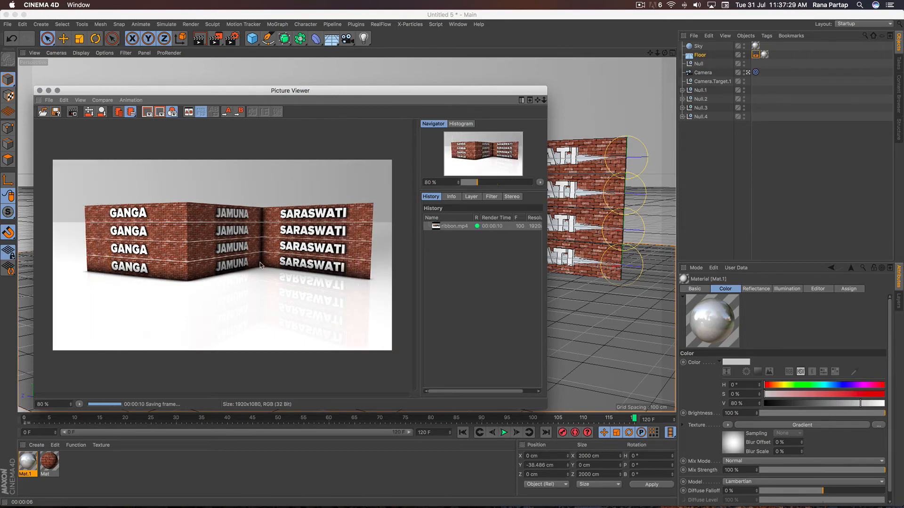
click(39, 91)
- Set the render output's frame range to All Frames and close the render settings
click(232, 38)
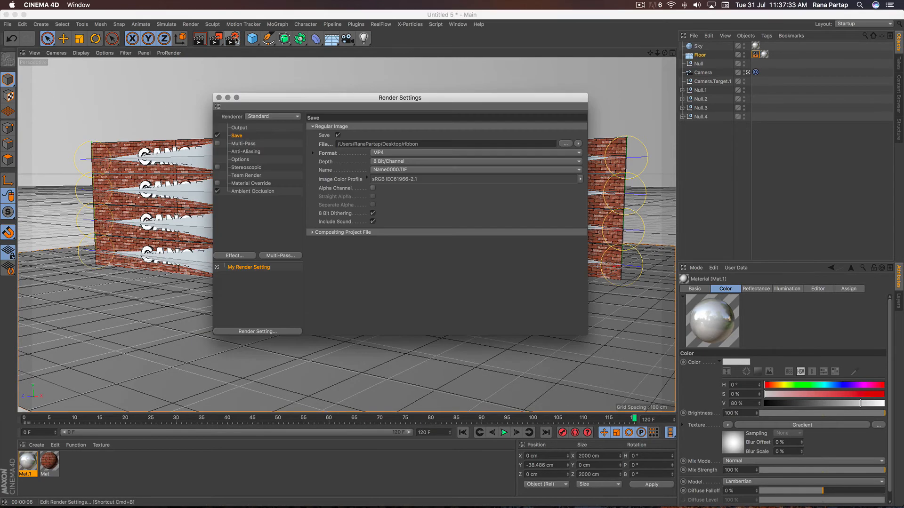
click(240, 128)
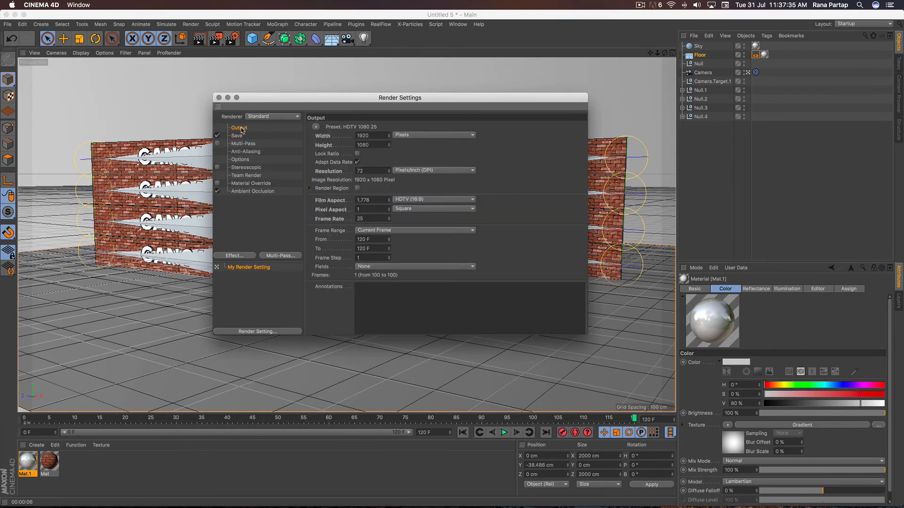
click(411, 233)
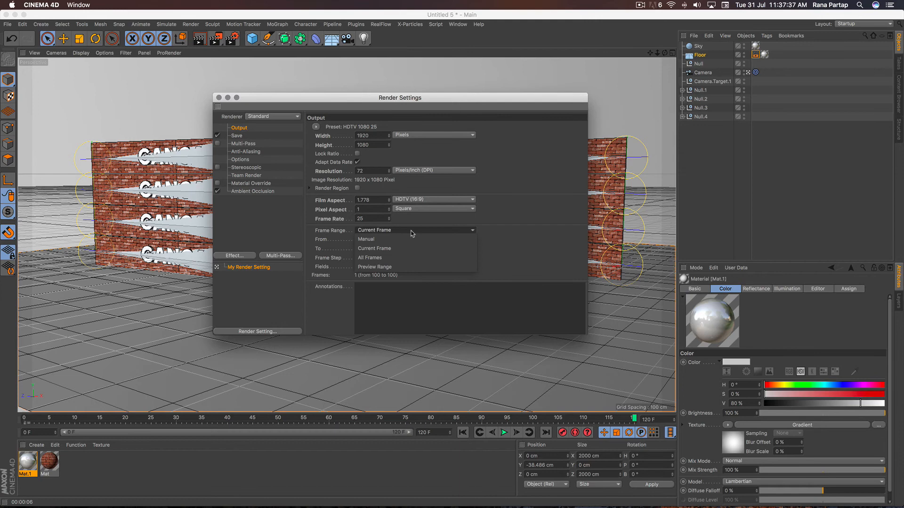
click(406, 259)
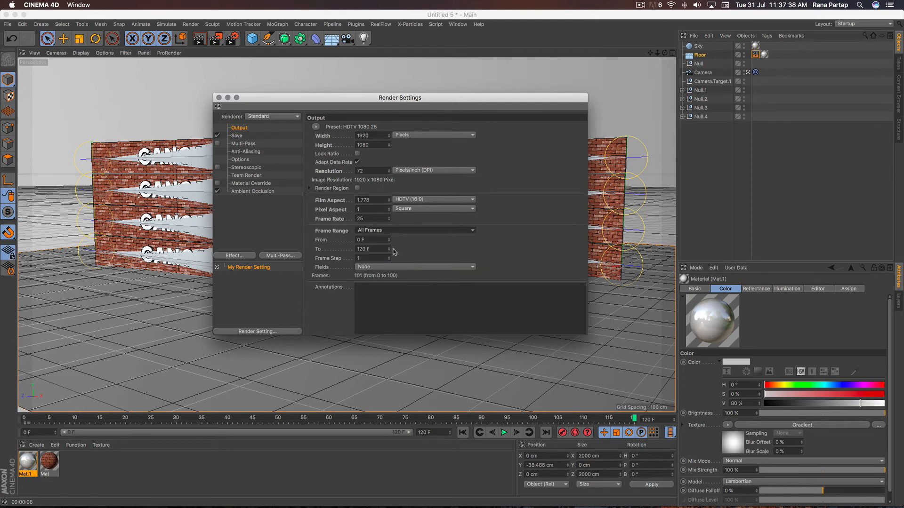
click(218, 97)
- Start rendering the full animation to the Picture Viewer, overwriting the existing ribbon.mp4 file
click(216, 40)
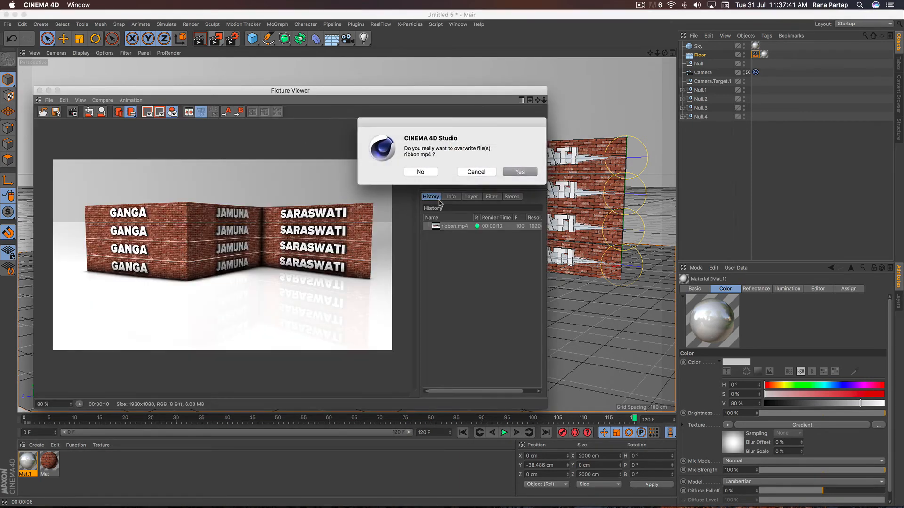
click(518, 172)
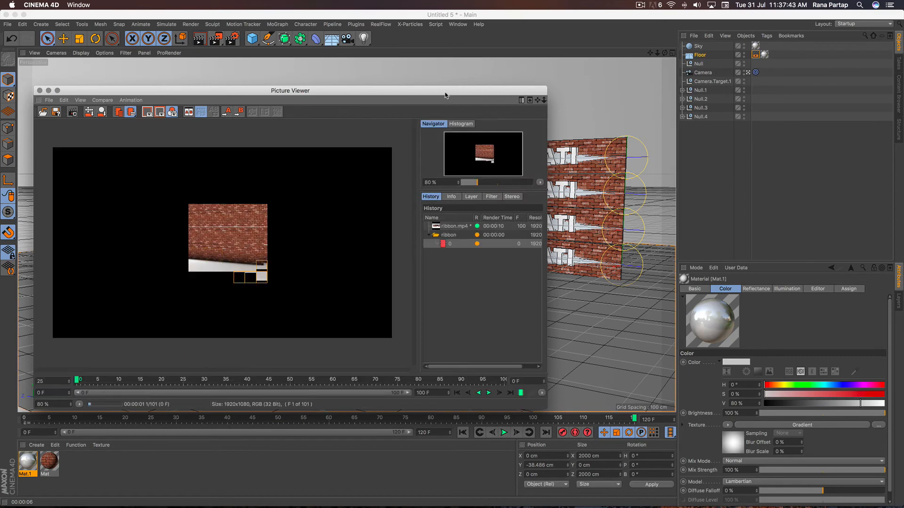
drag(446, 94, 465, 86)
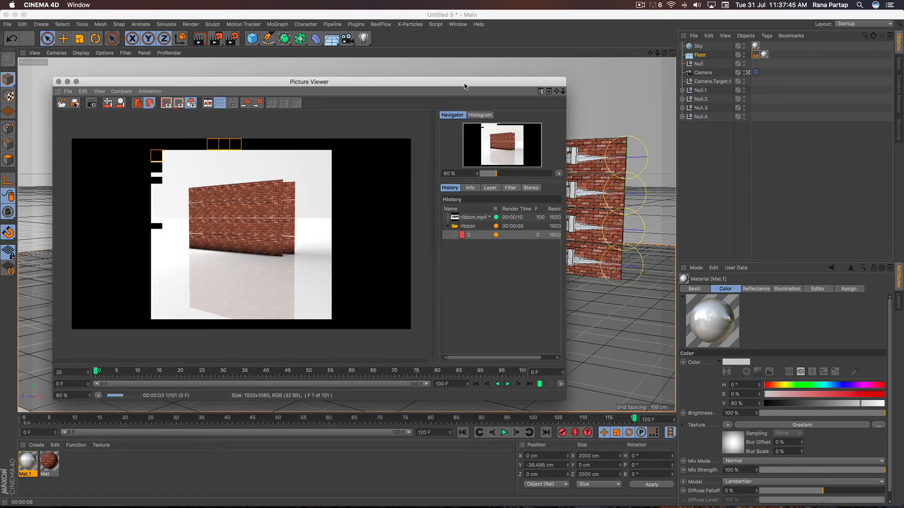